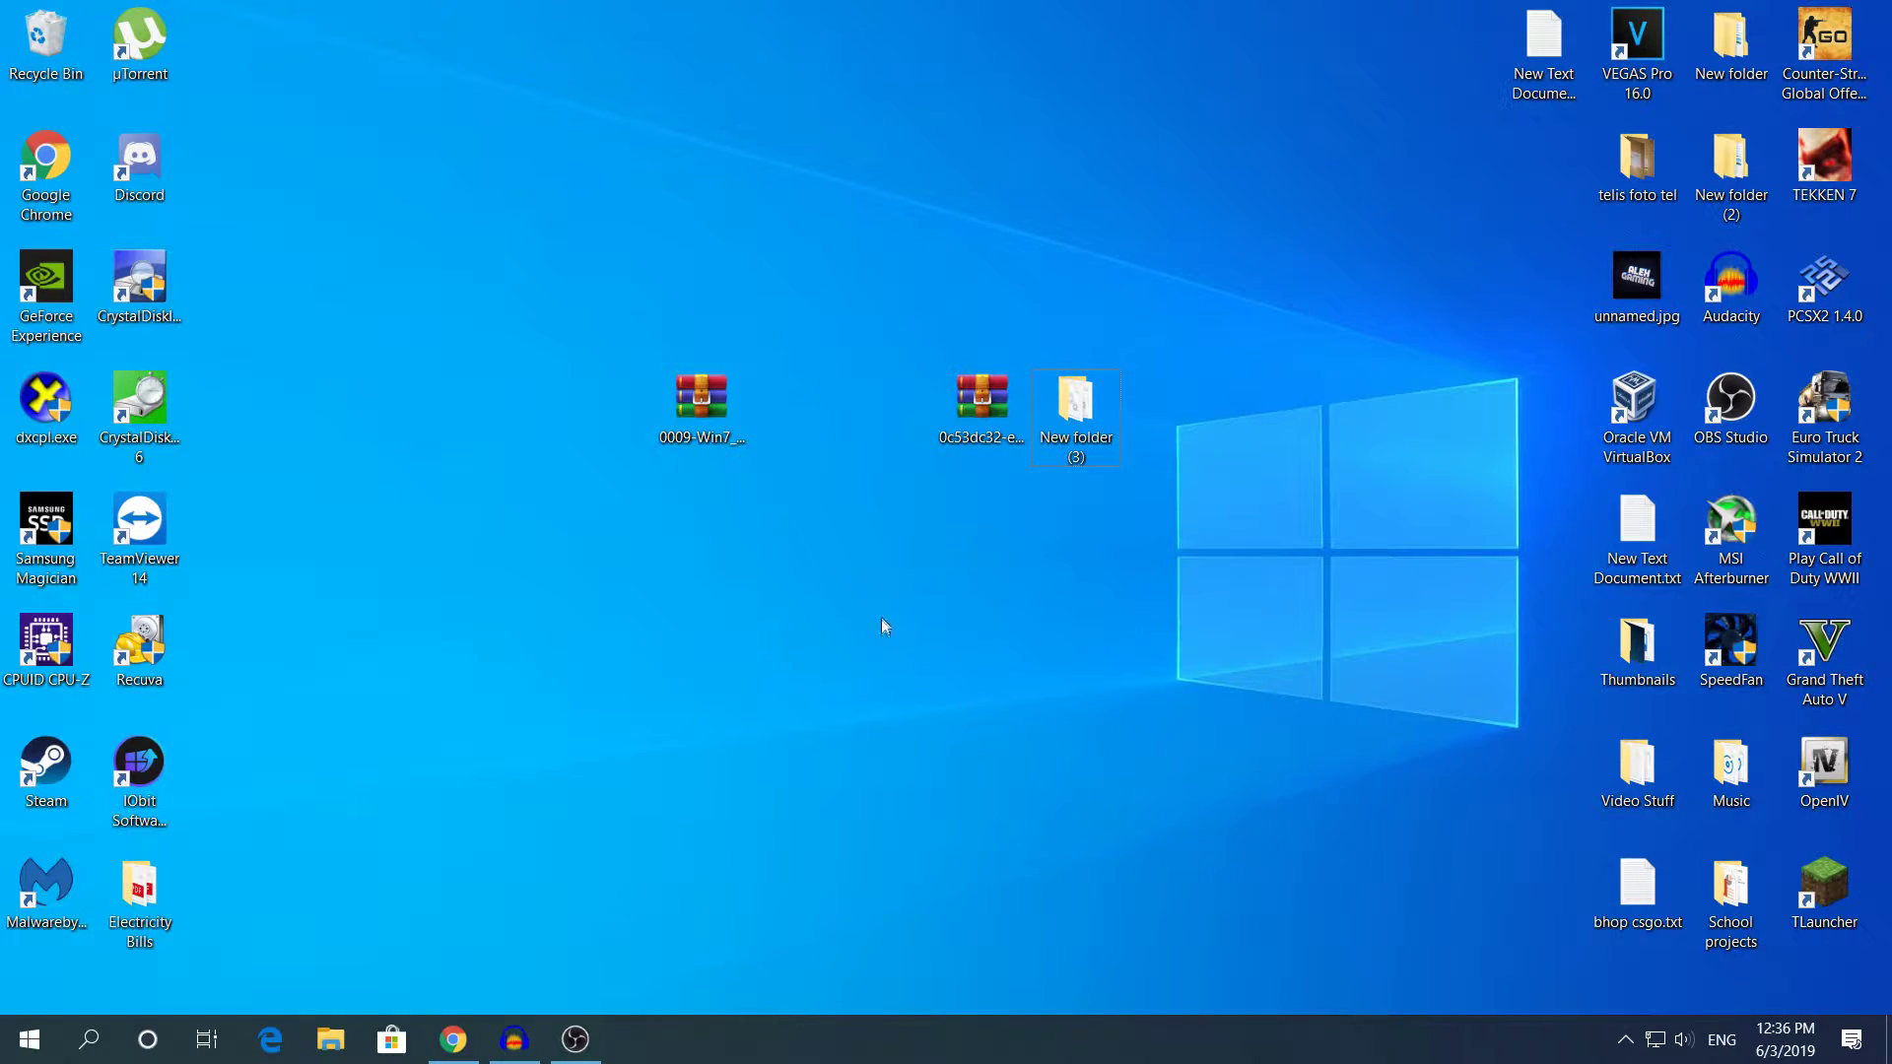
Bring up the Update Catalog results and highlight the first driver's 11/27/2018 date and supported Windows versions.
click(453, 1040)
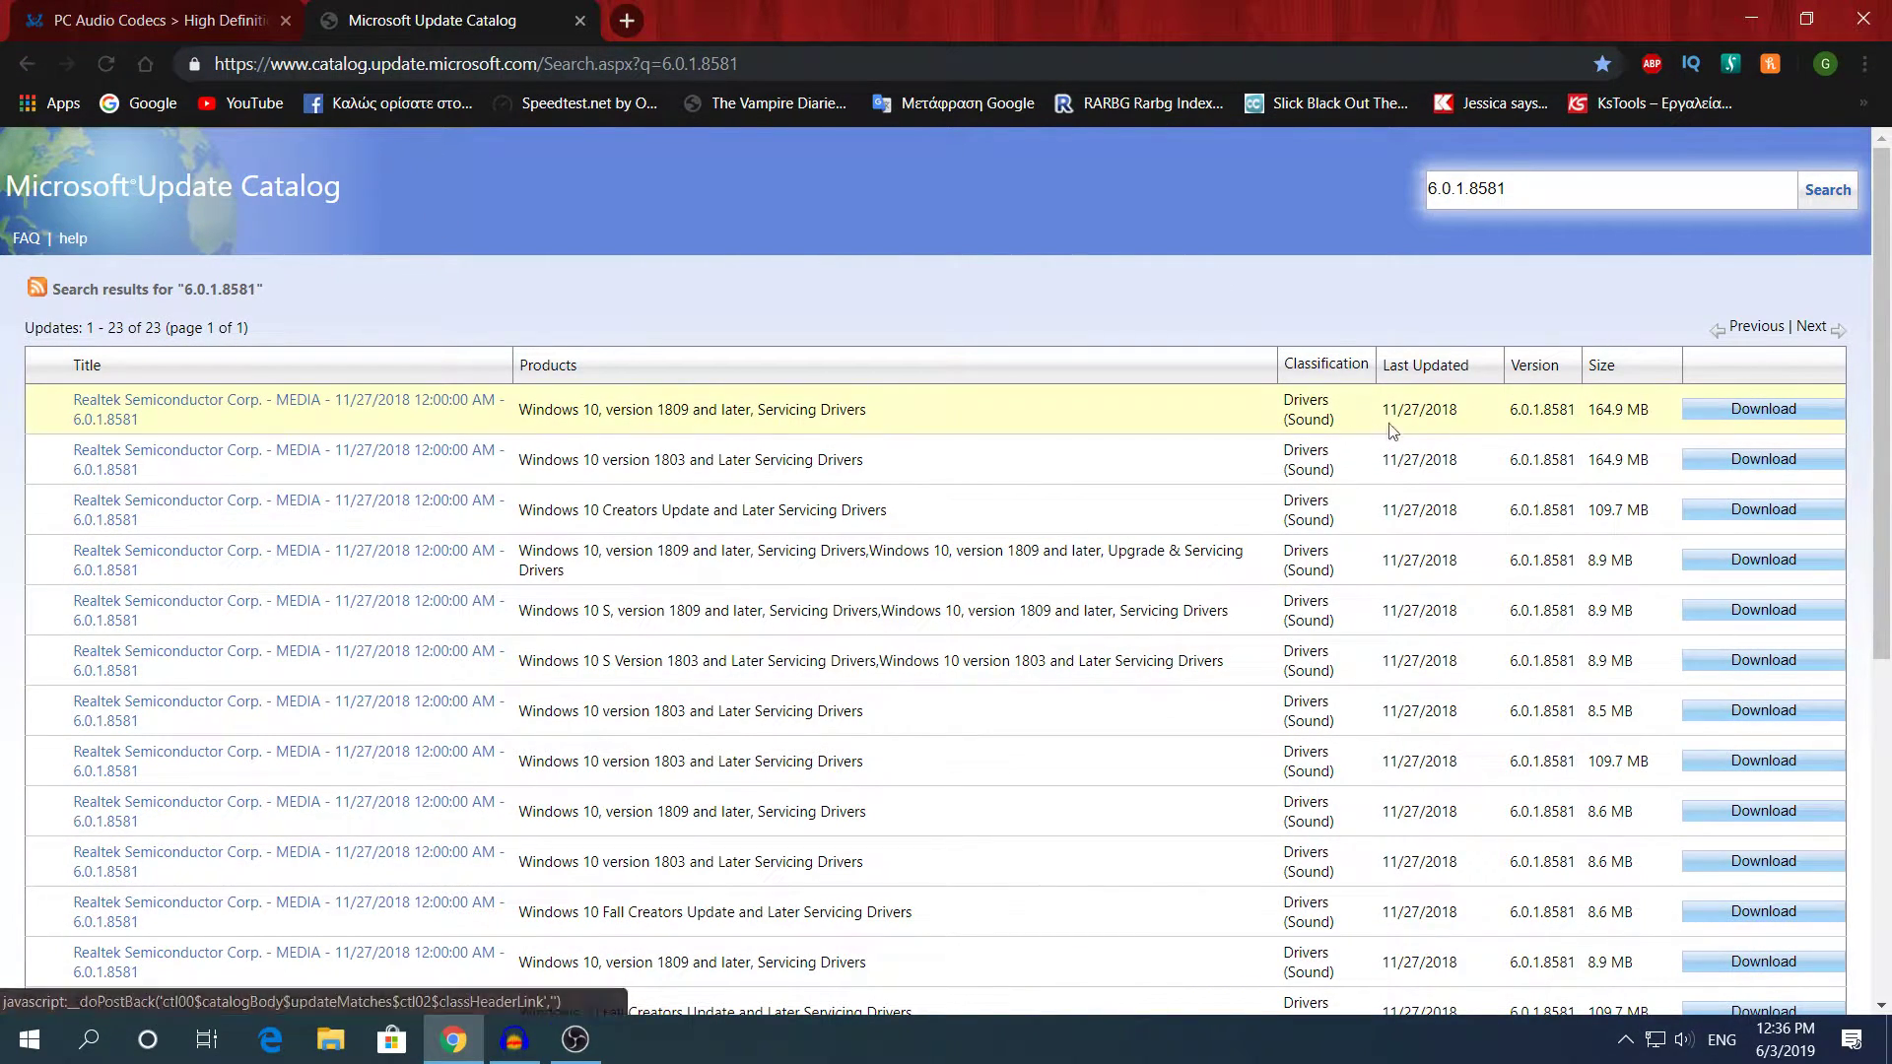
drag(1375, 418, 1498, 422)
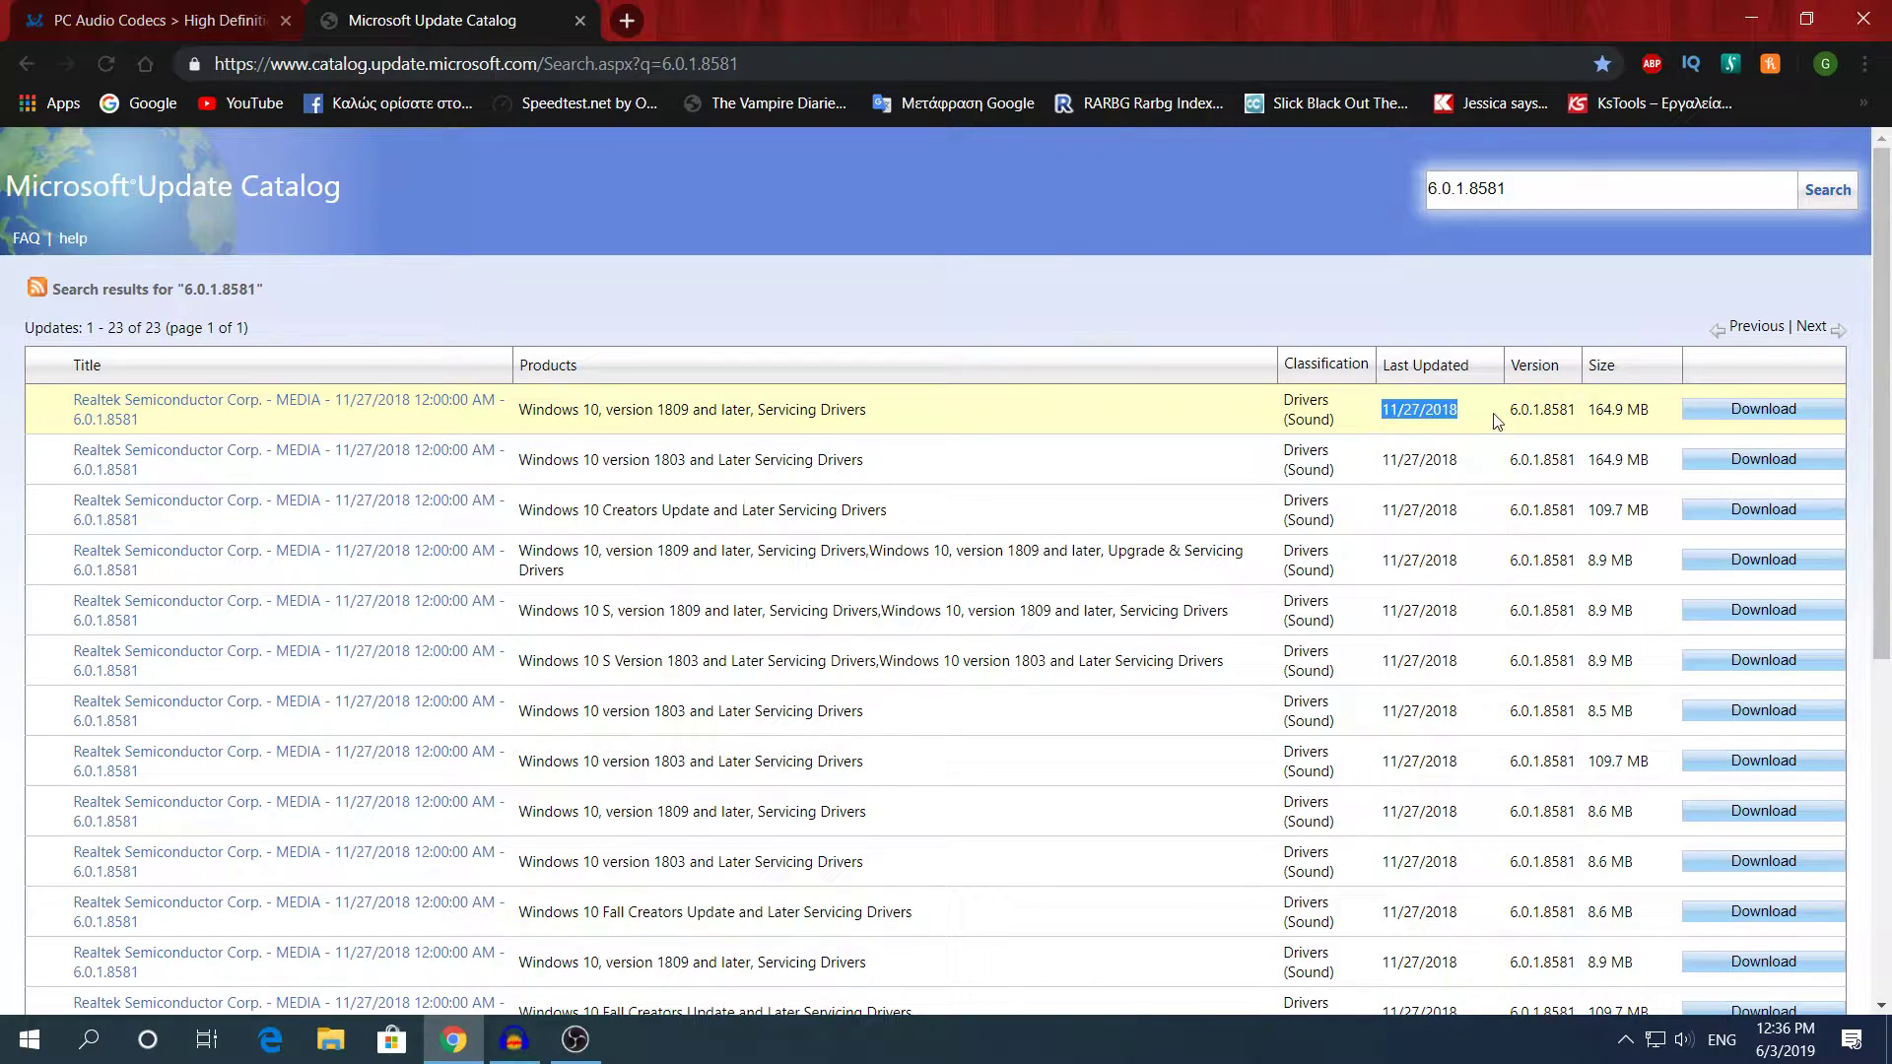
click(1416, 427)
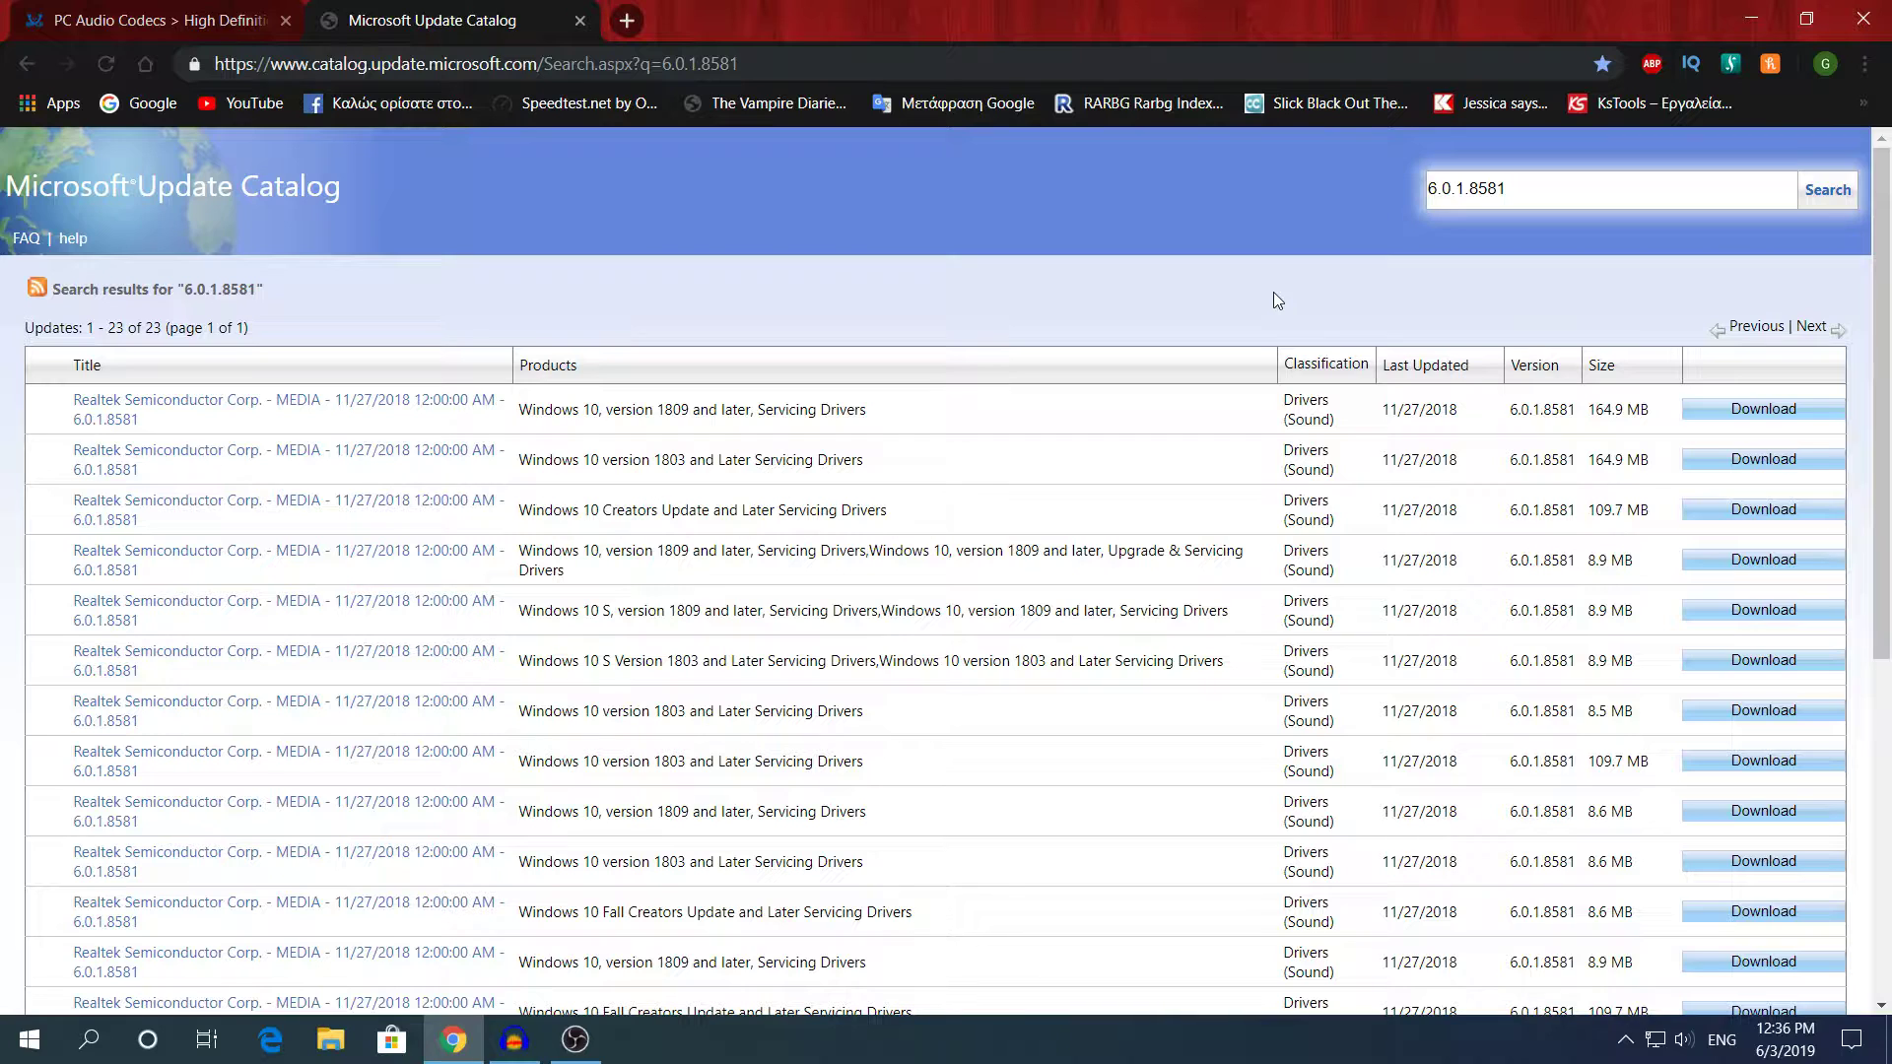
drag(868, 410, 553, 410)
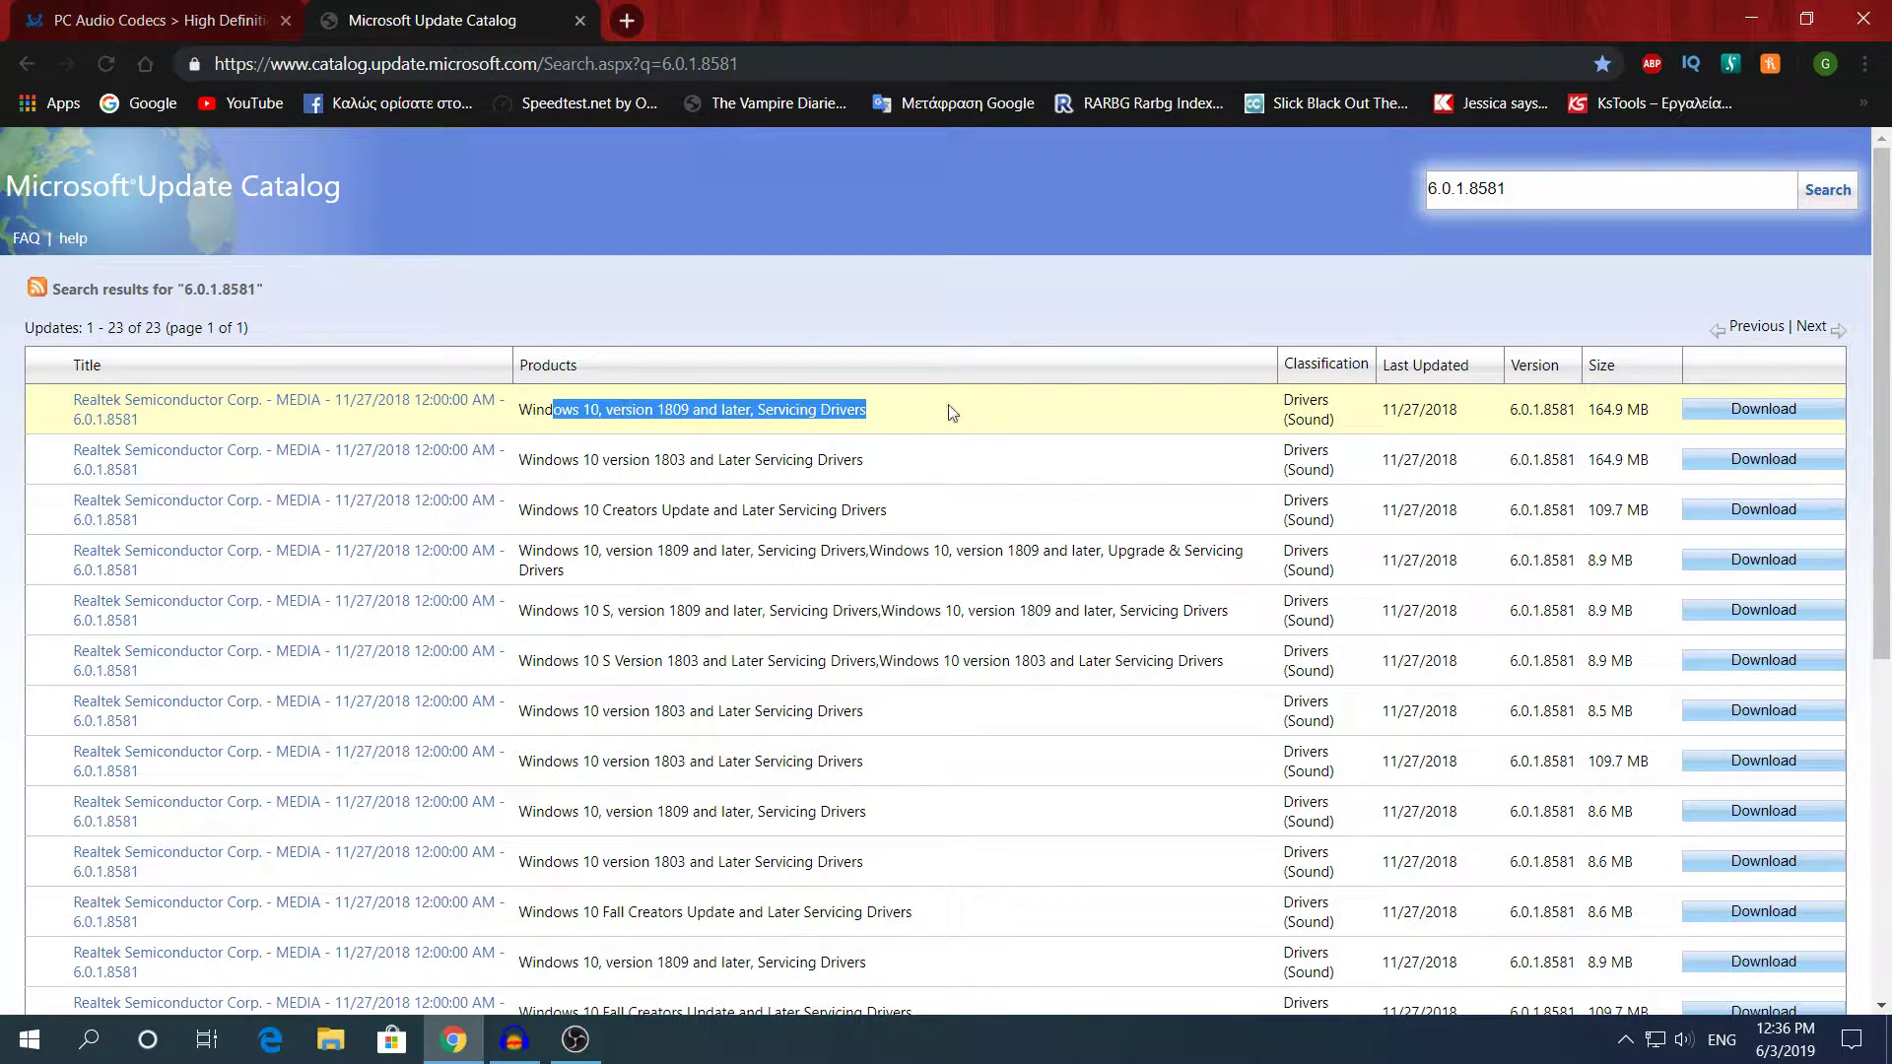
click(1033, 357)
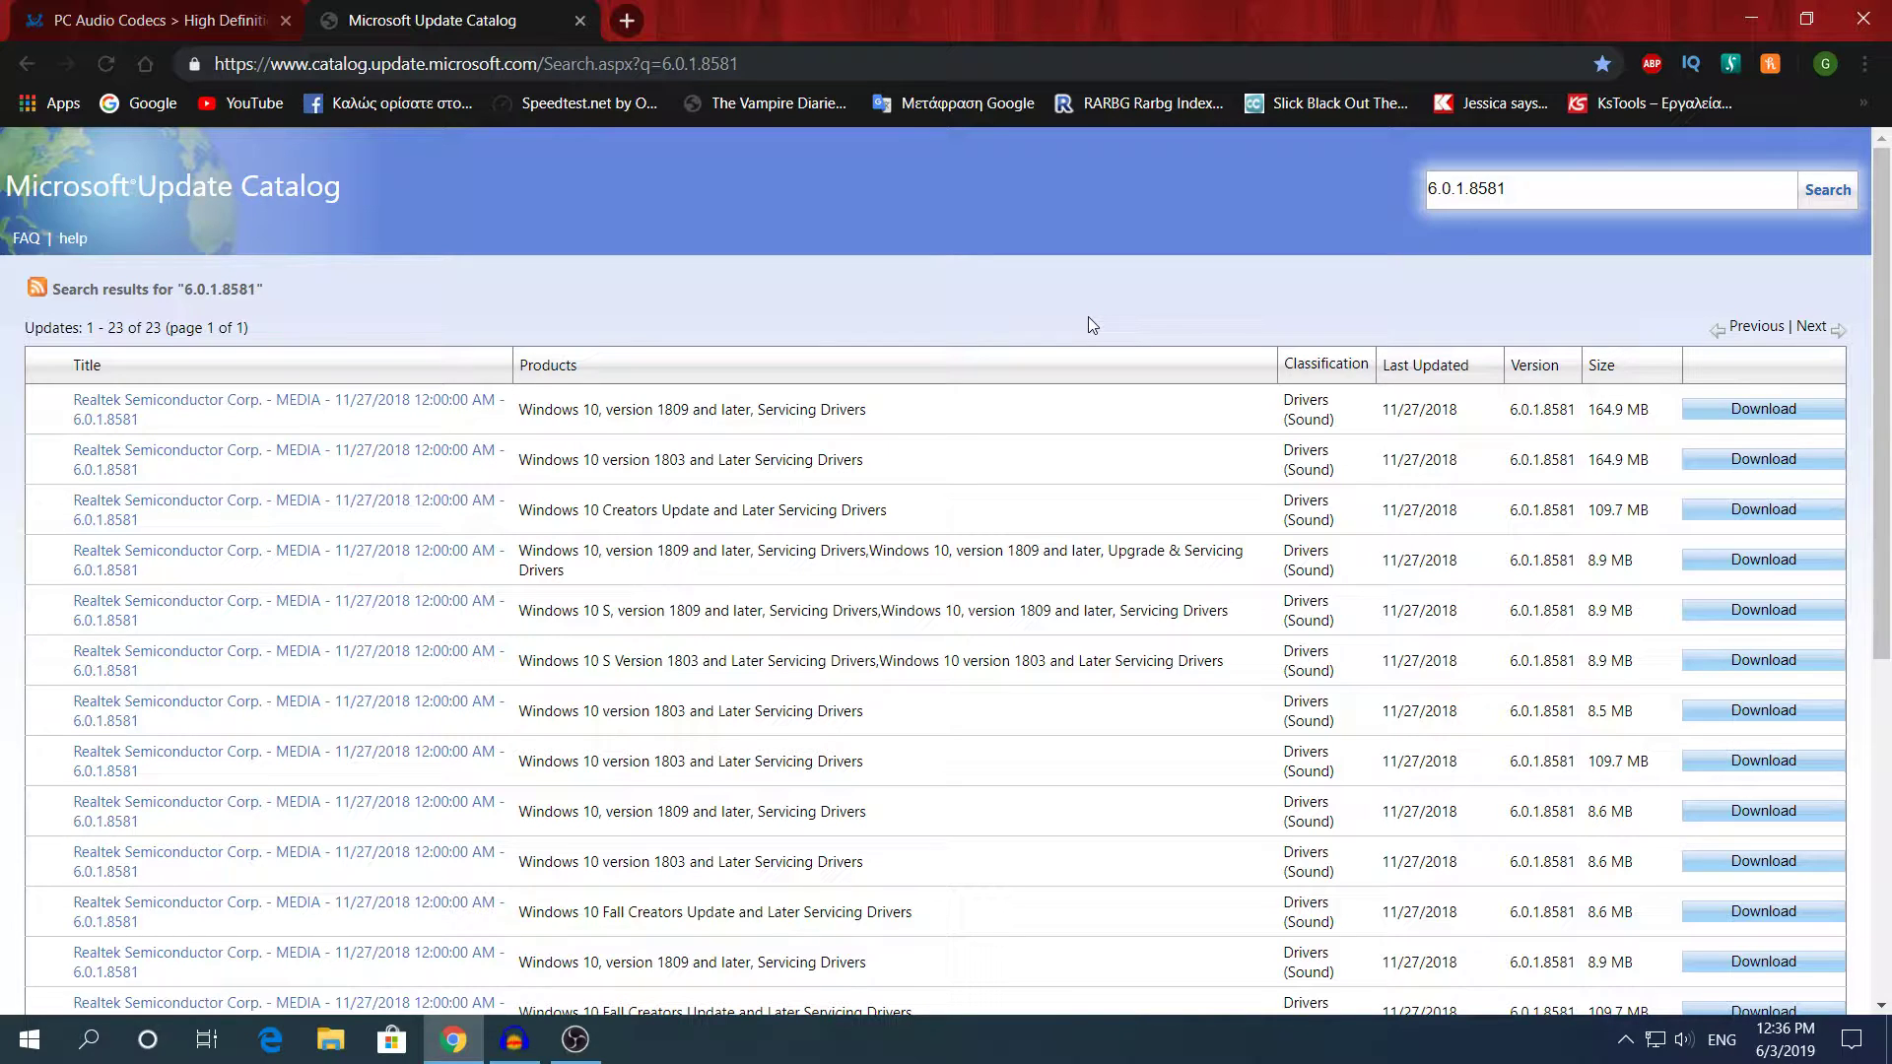
click(1740, 16)
Open Video Descriptions.txt from Video Stuff, highlight the Follow the instructions line, then close both windows.
double_click(1636, 769)
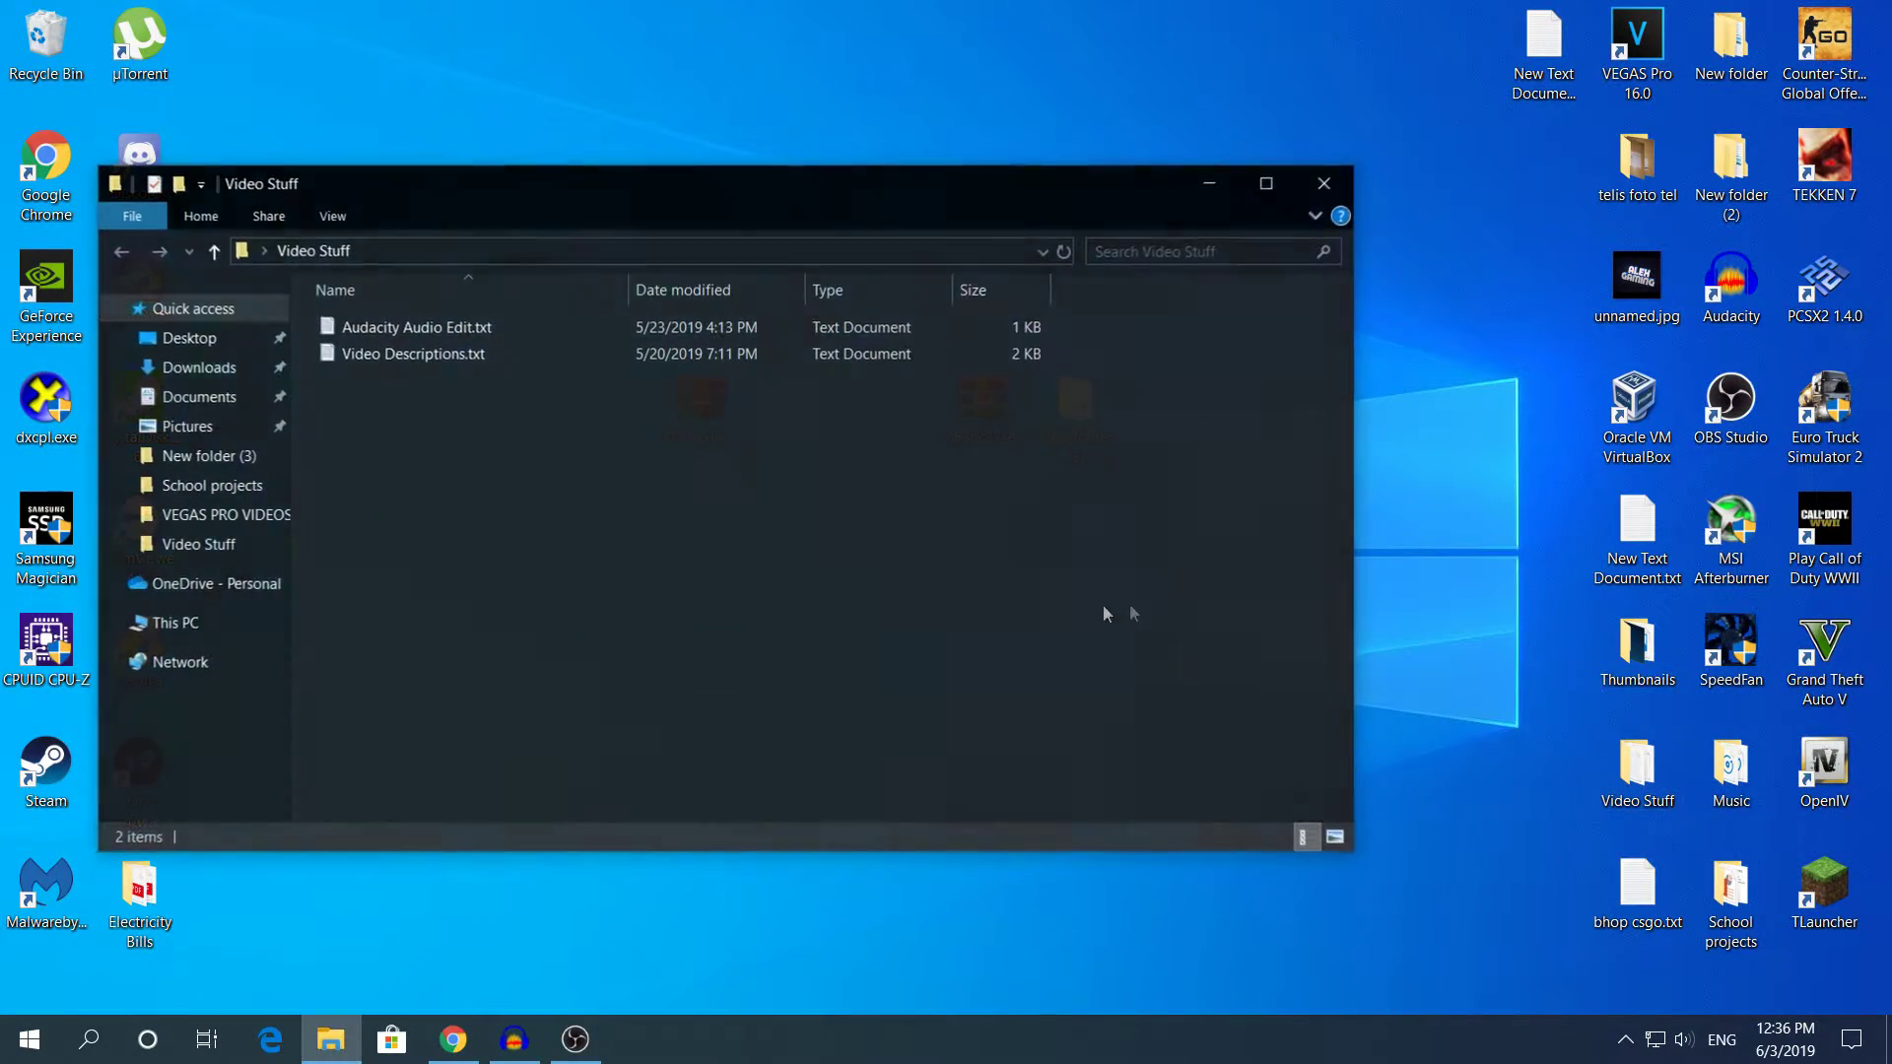
click(619, 359)
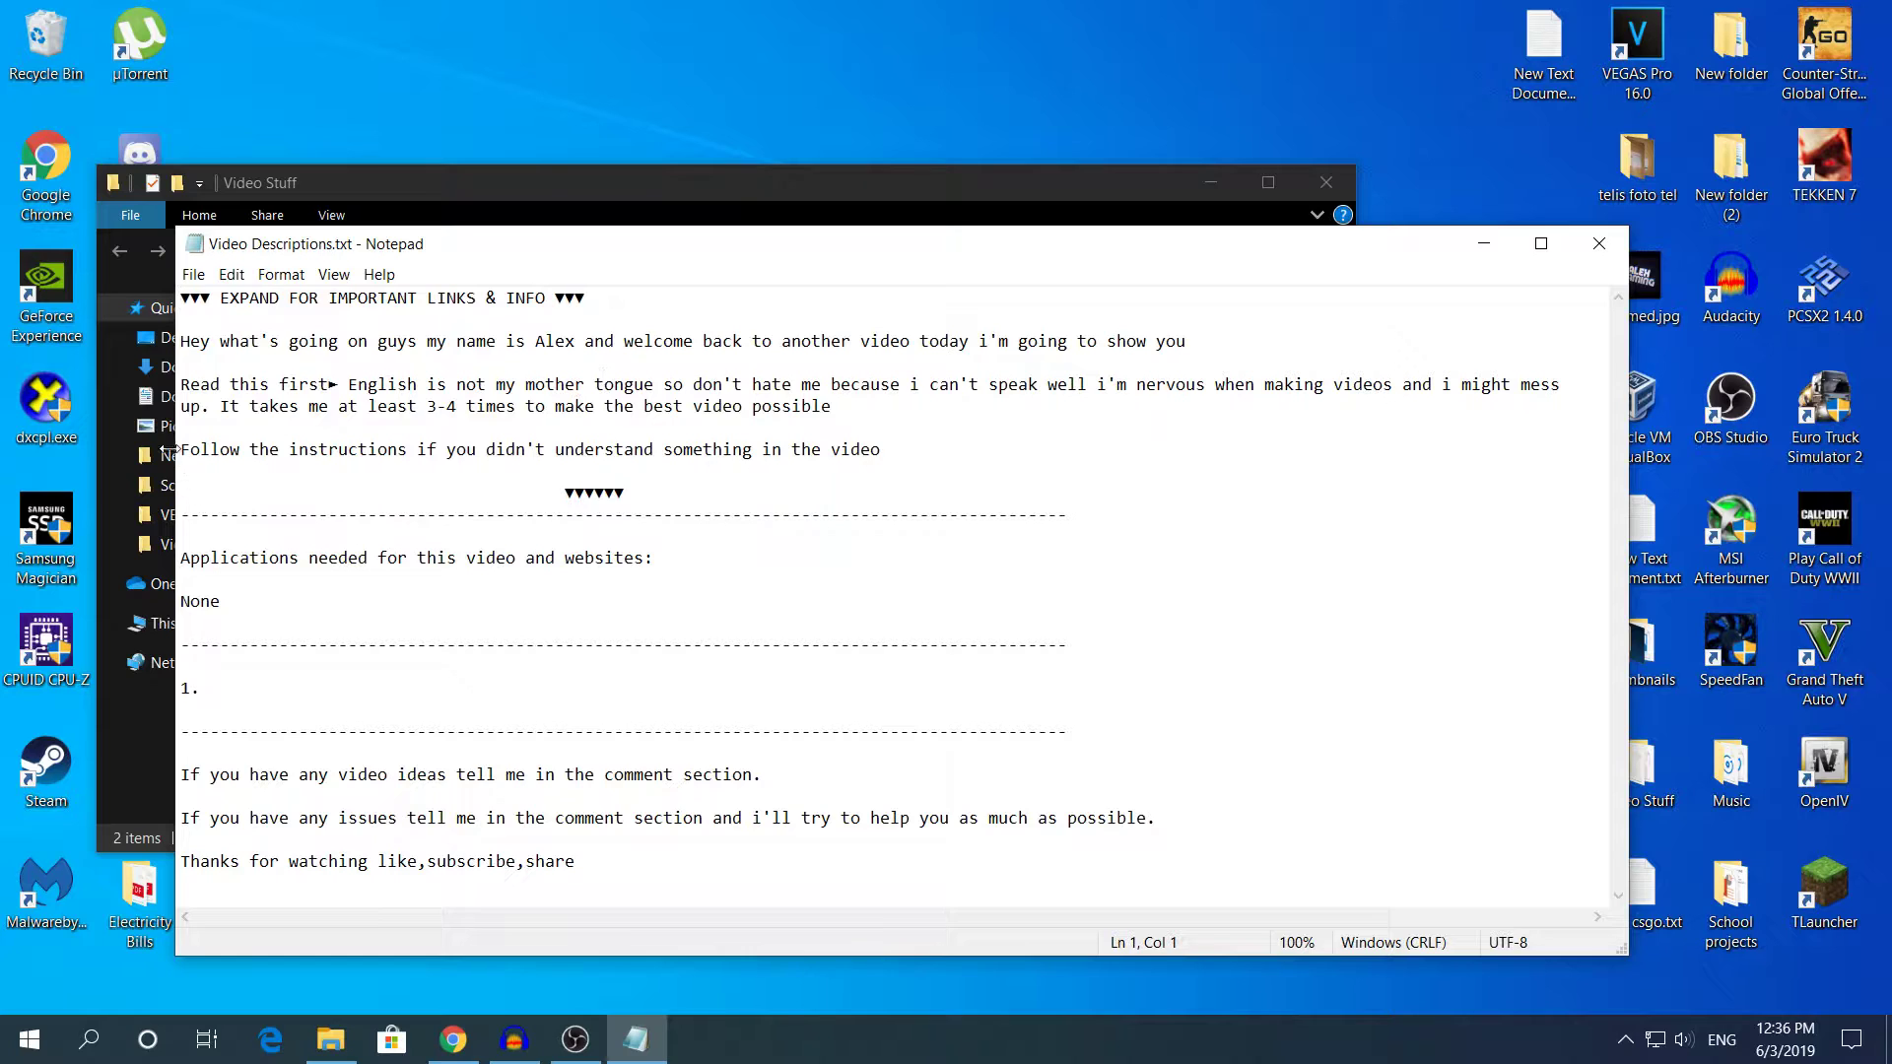
drag(180, 445, 871, 457)
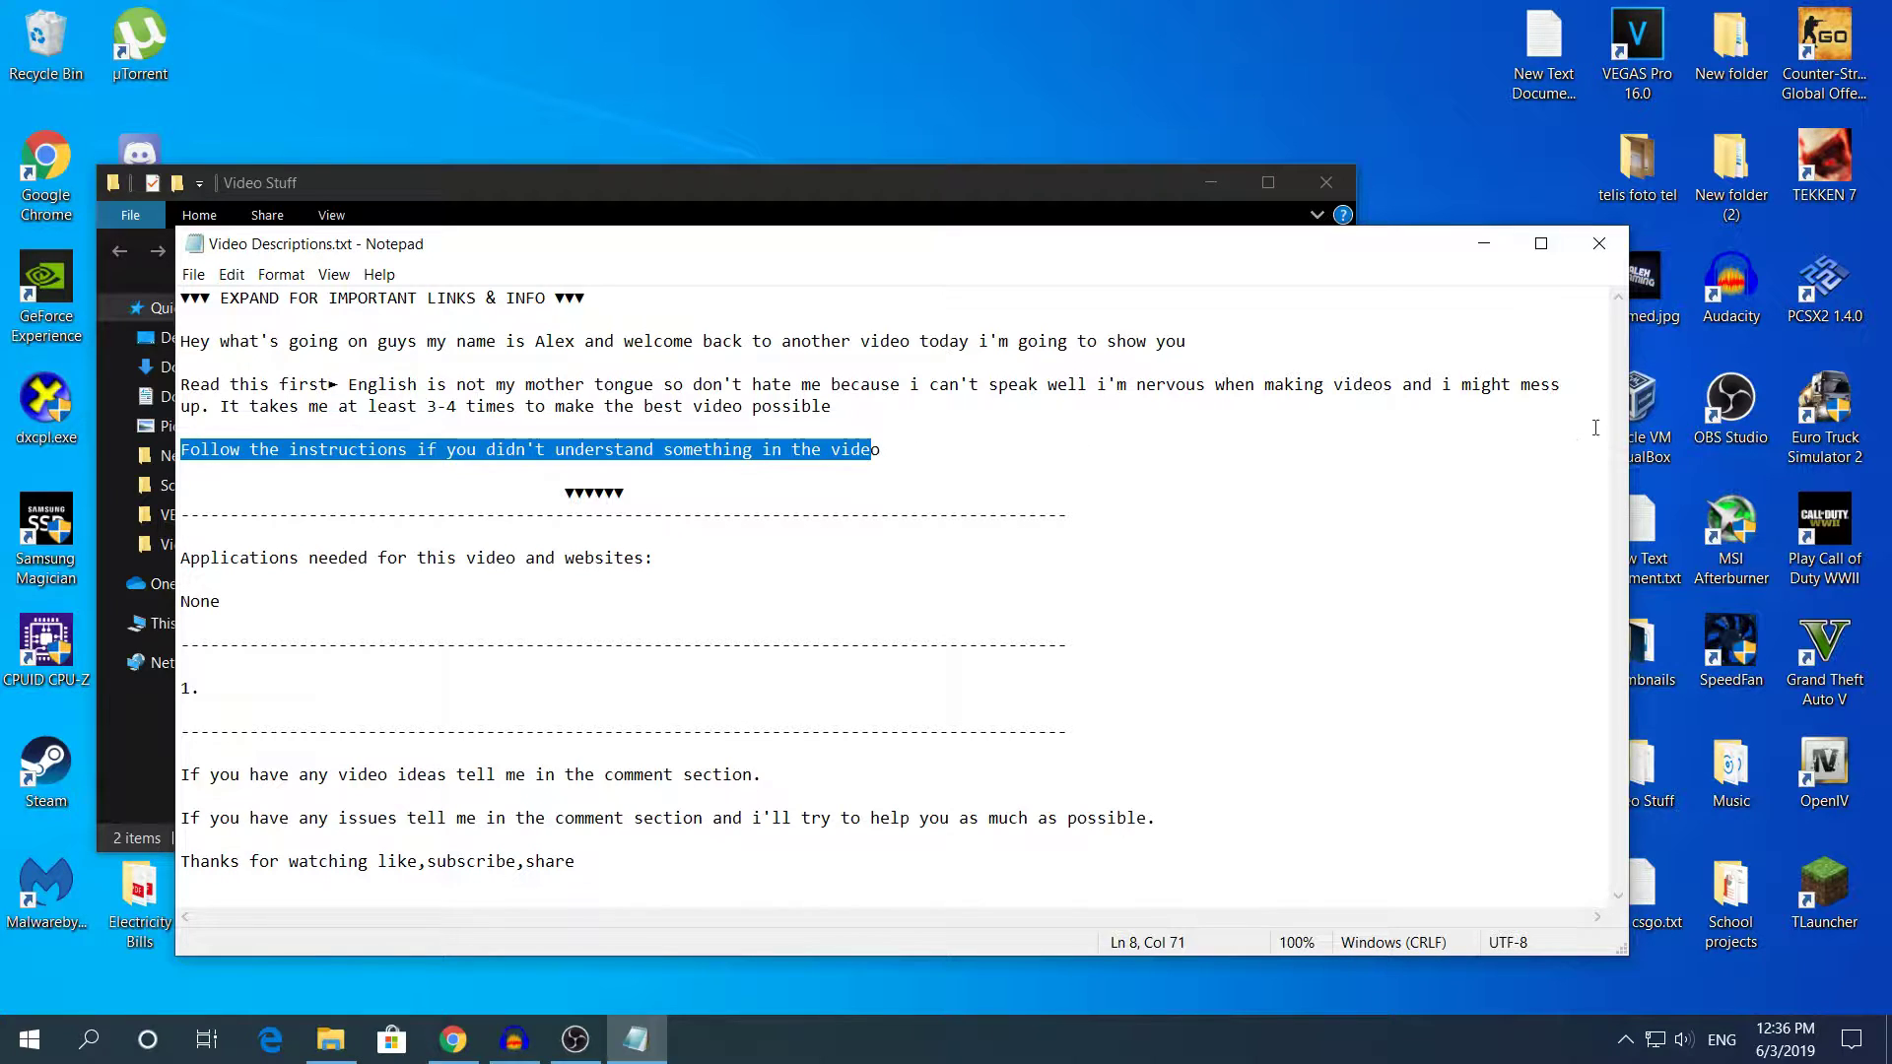
click(659, 558)
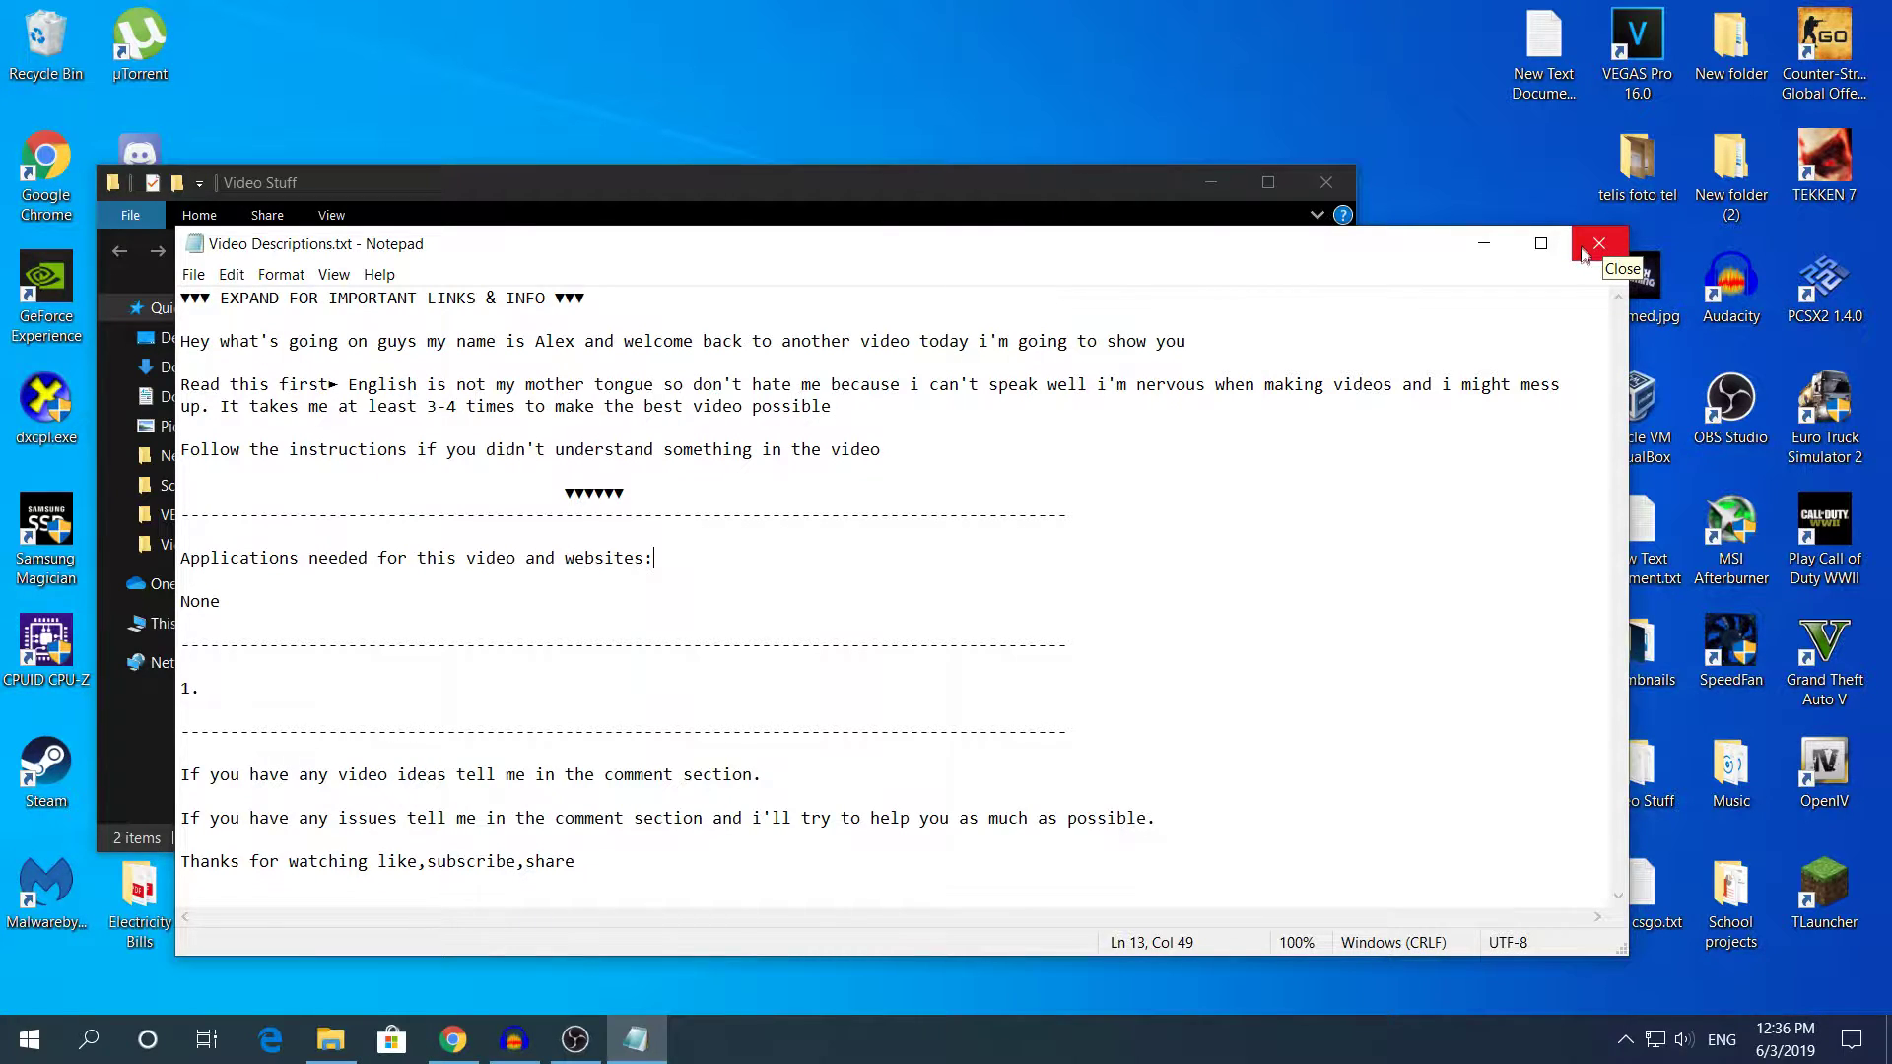
click(1583, 253)
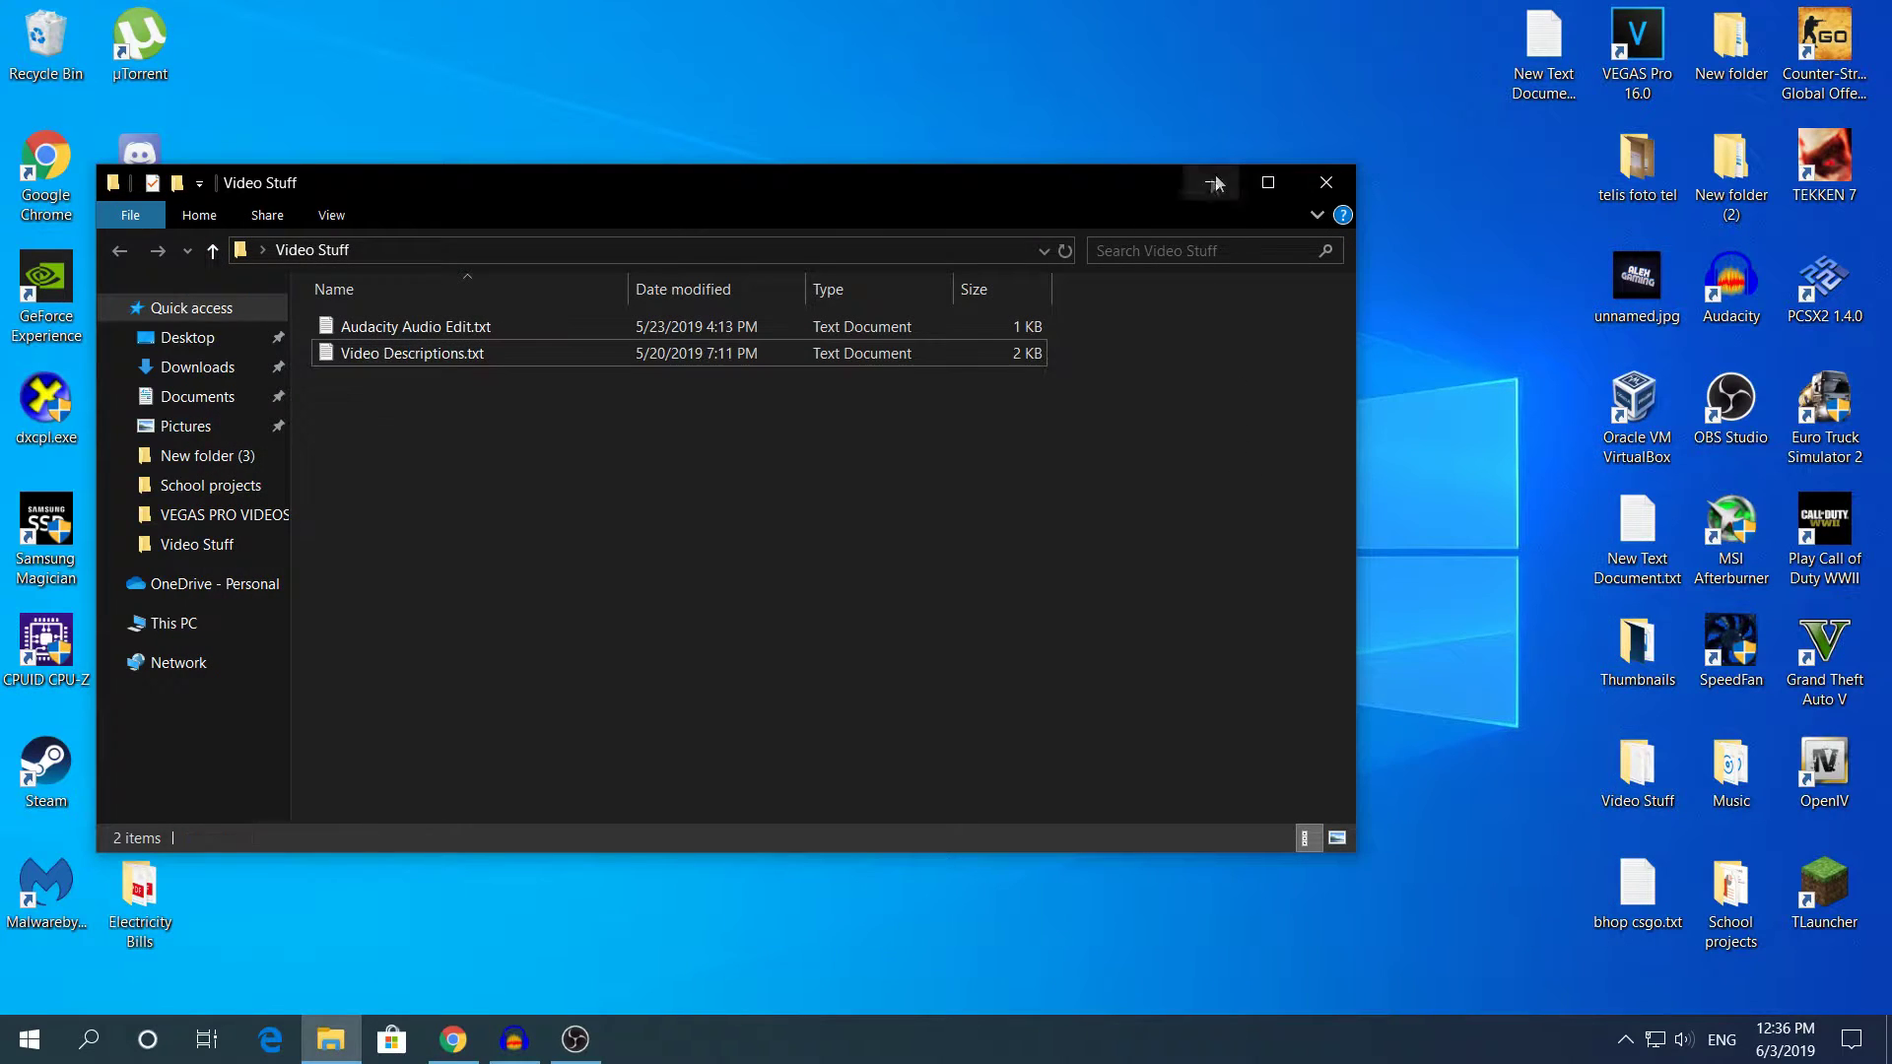
click(1333, 175)
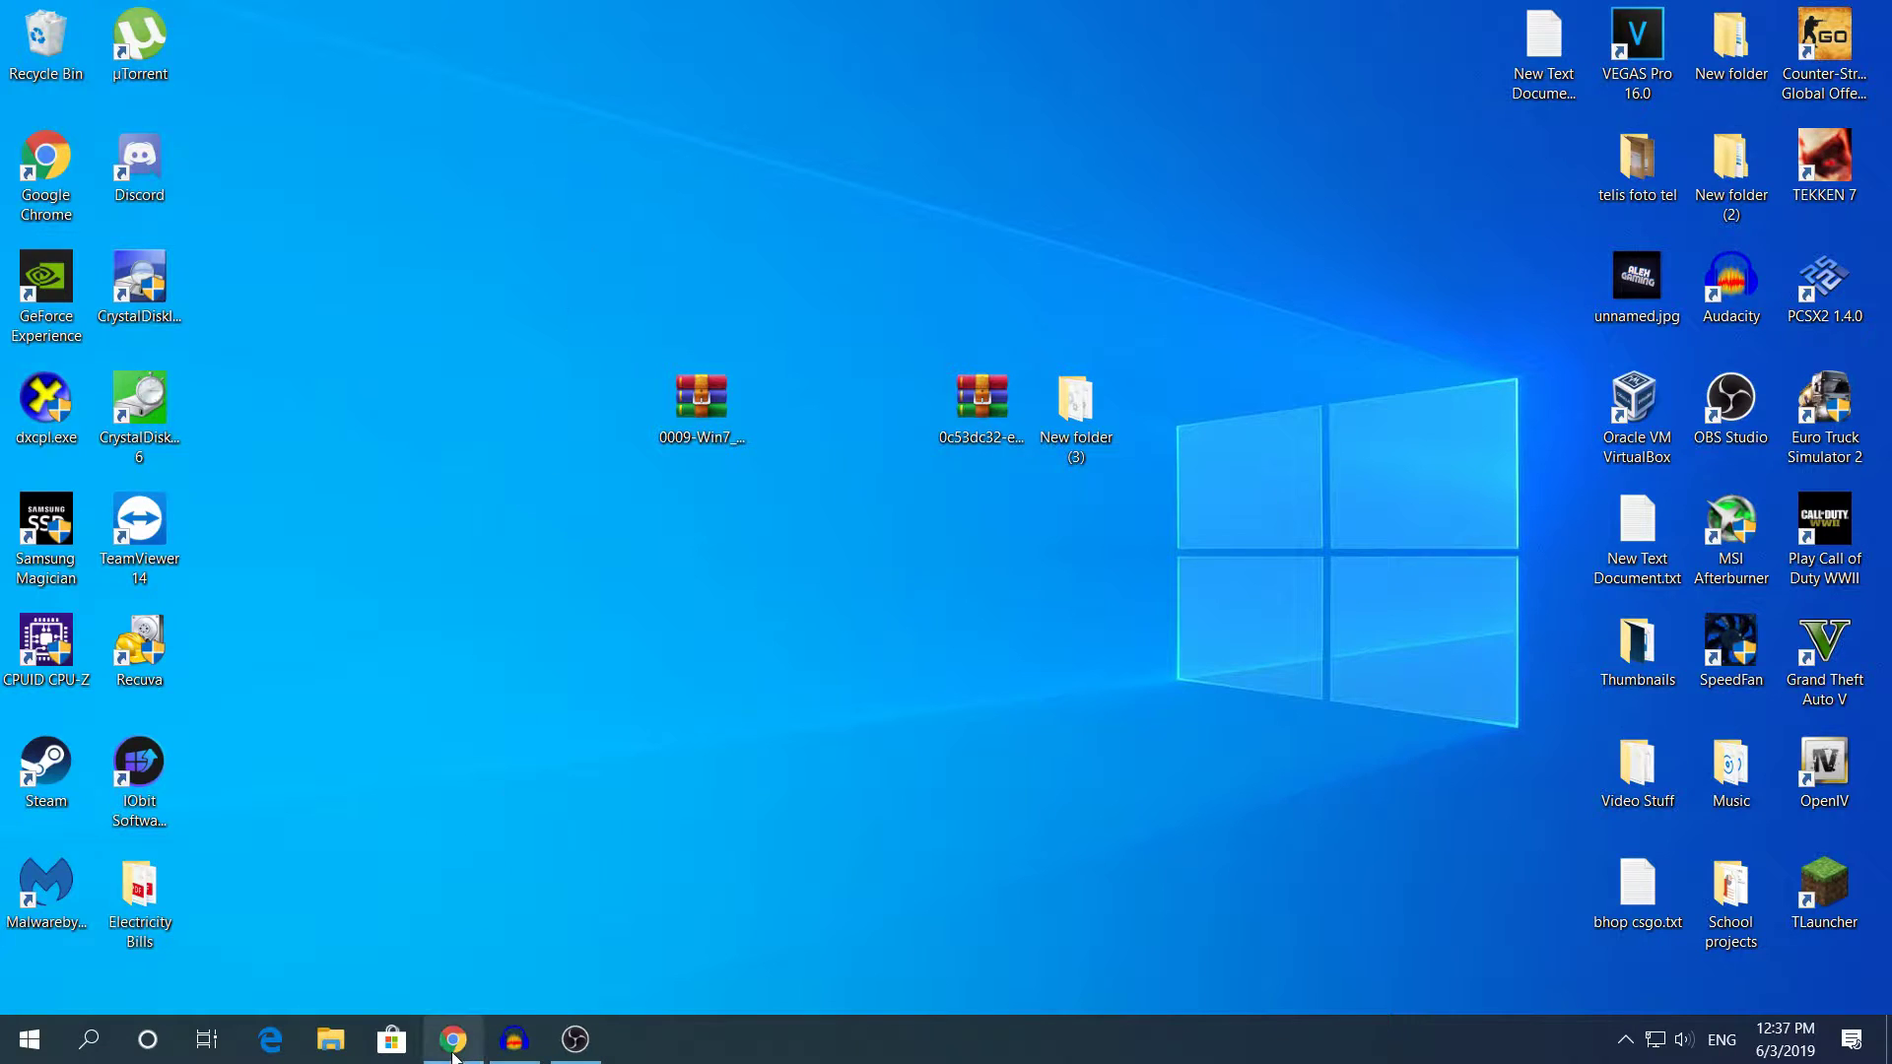
Restore Chrome on the Realtek PC Audio Codecs tab, maximized to full screen.
mouse_move(453, 1039)
click(449, 916)
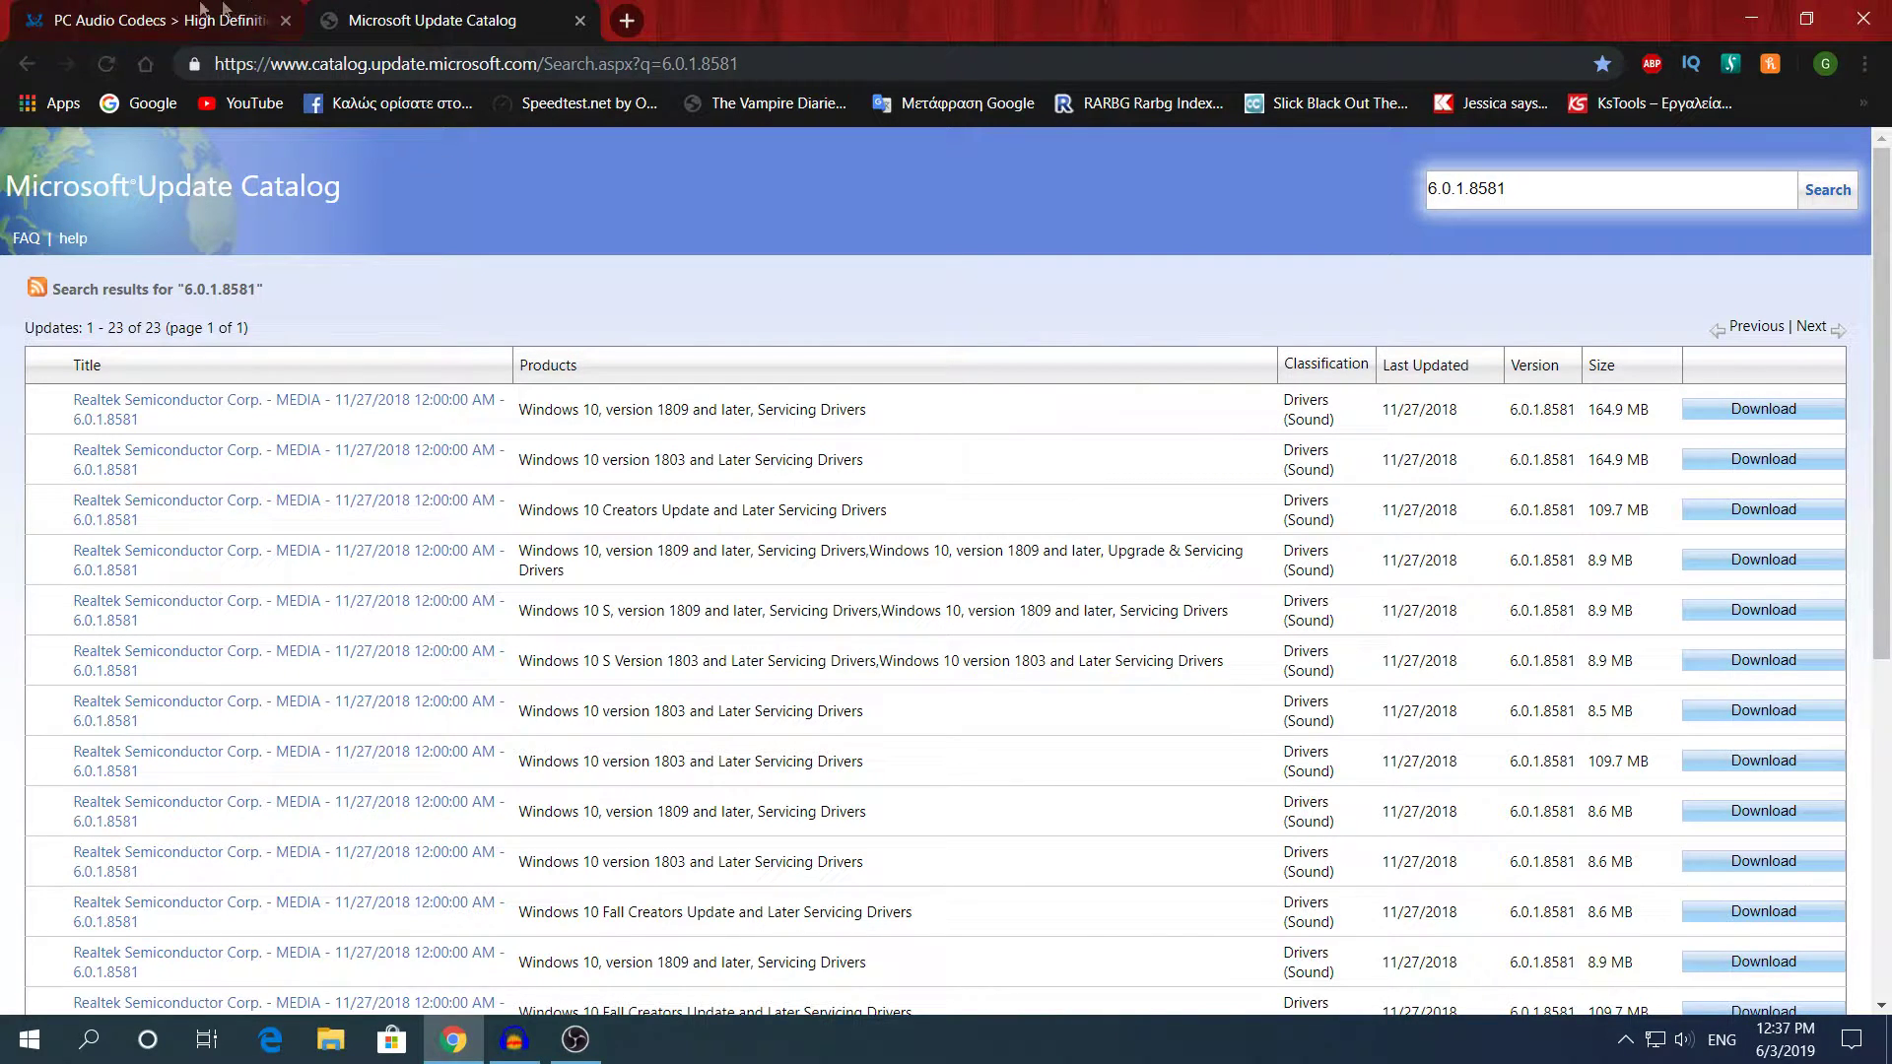
click(295, 18)
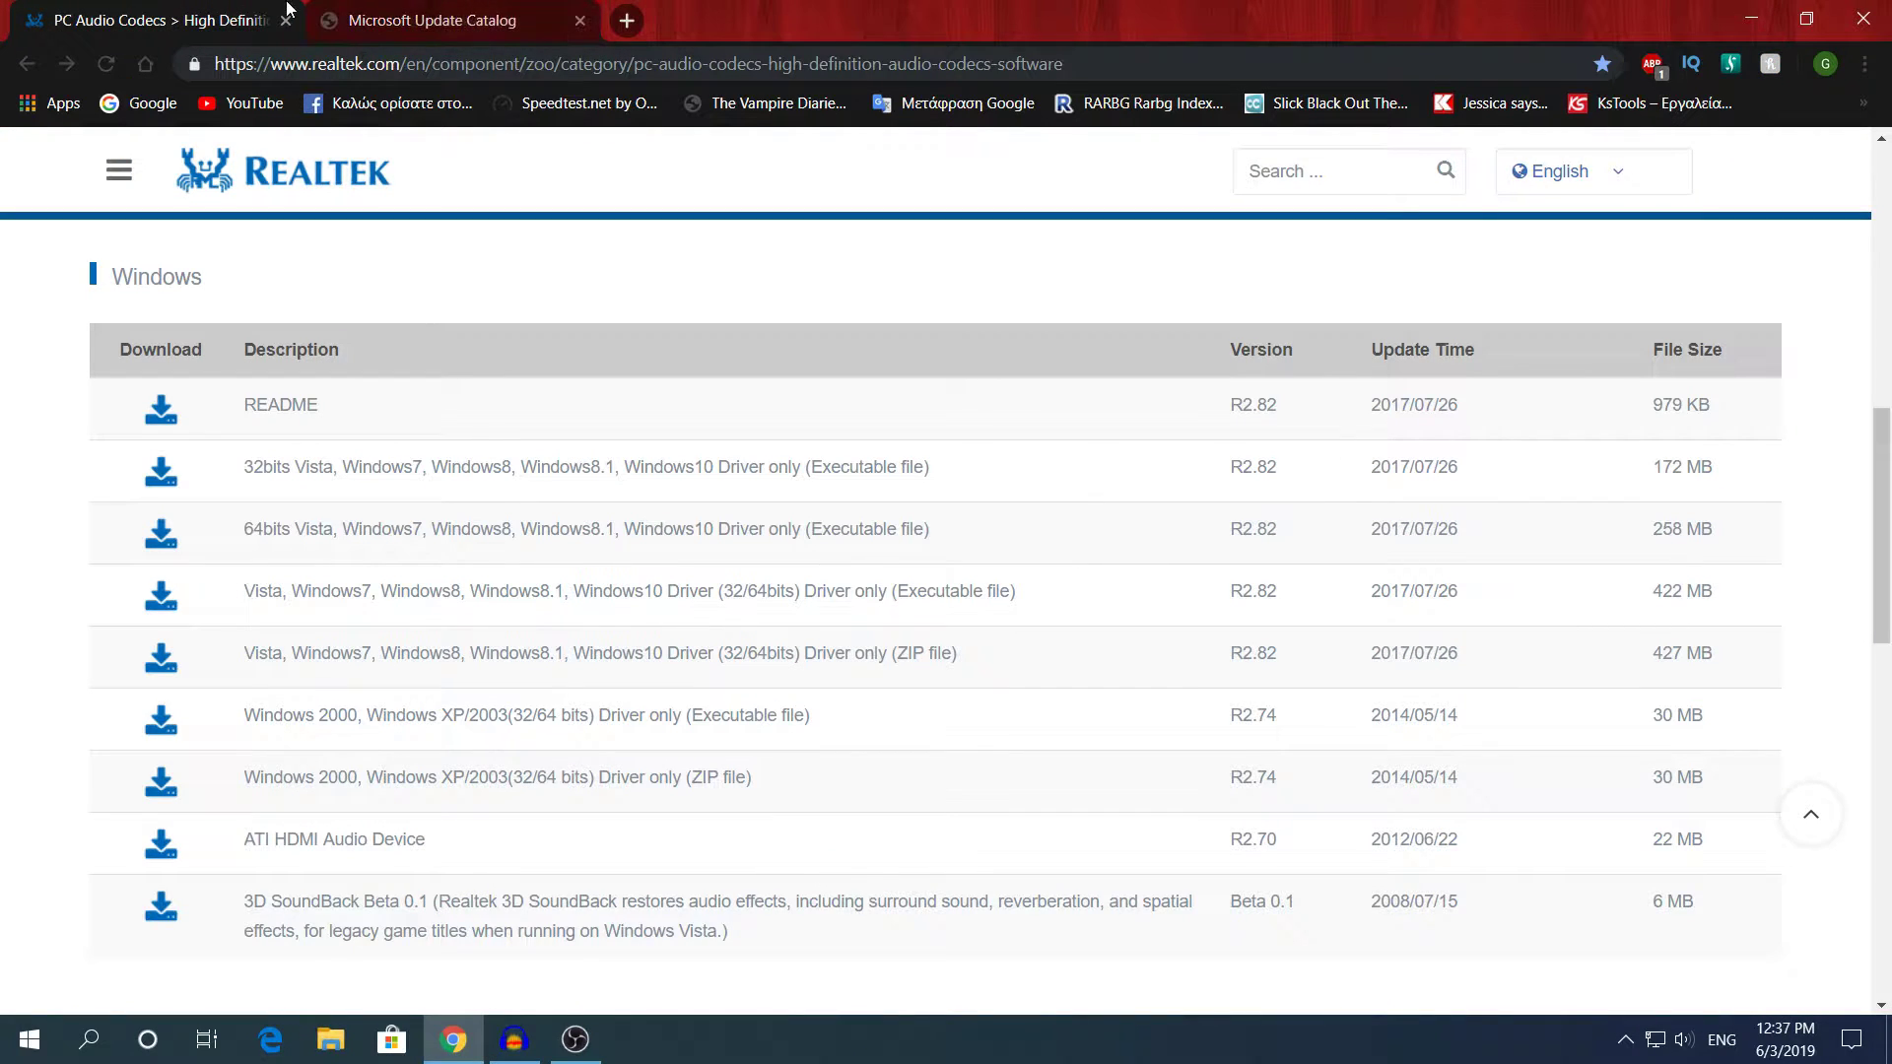
click(434, 20)
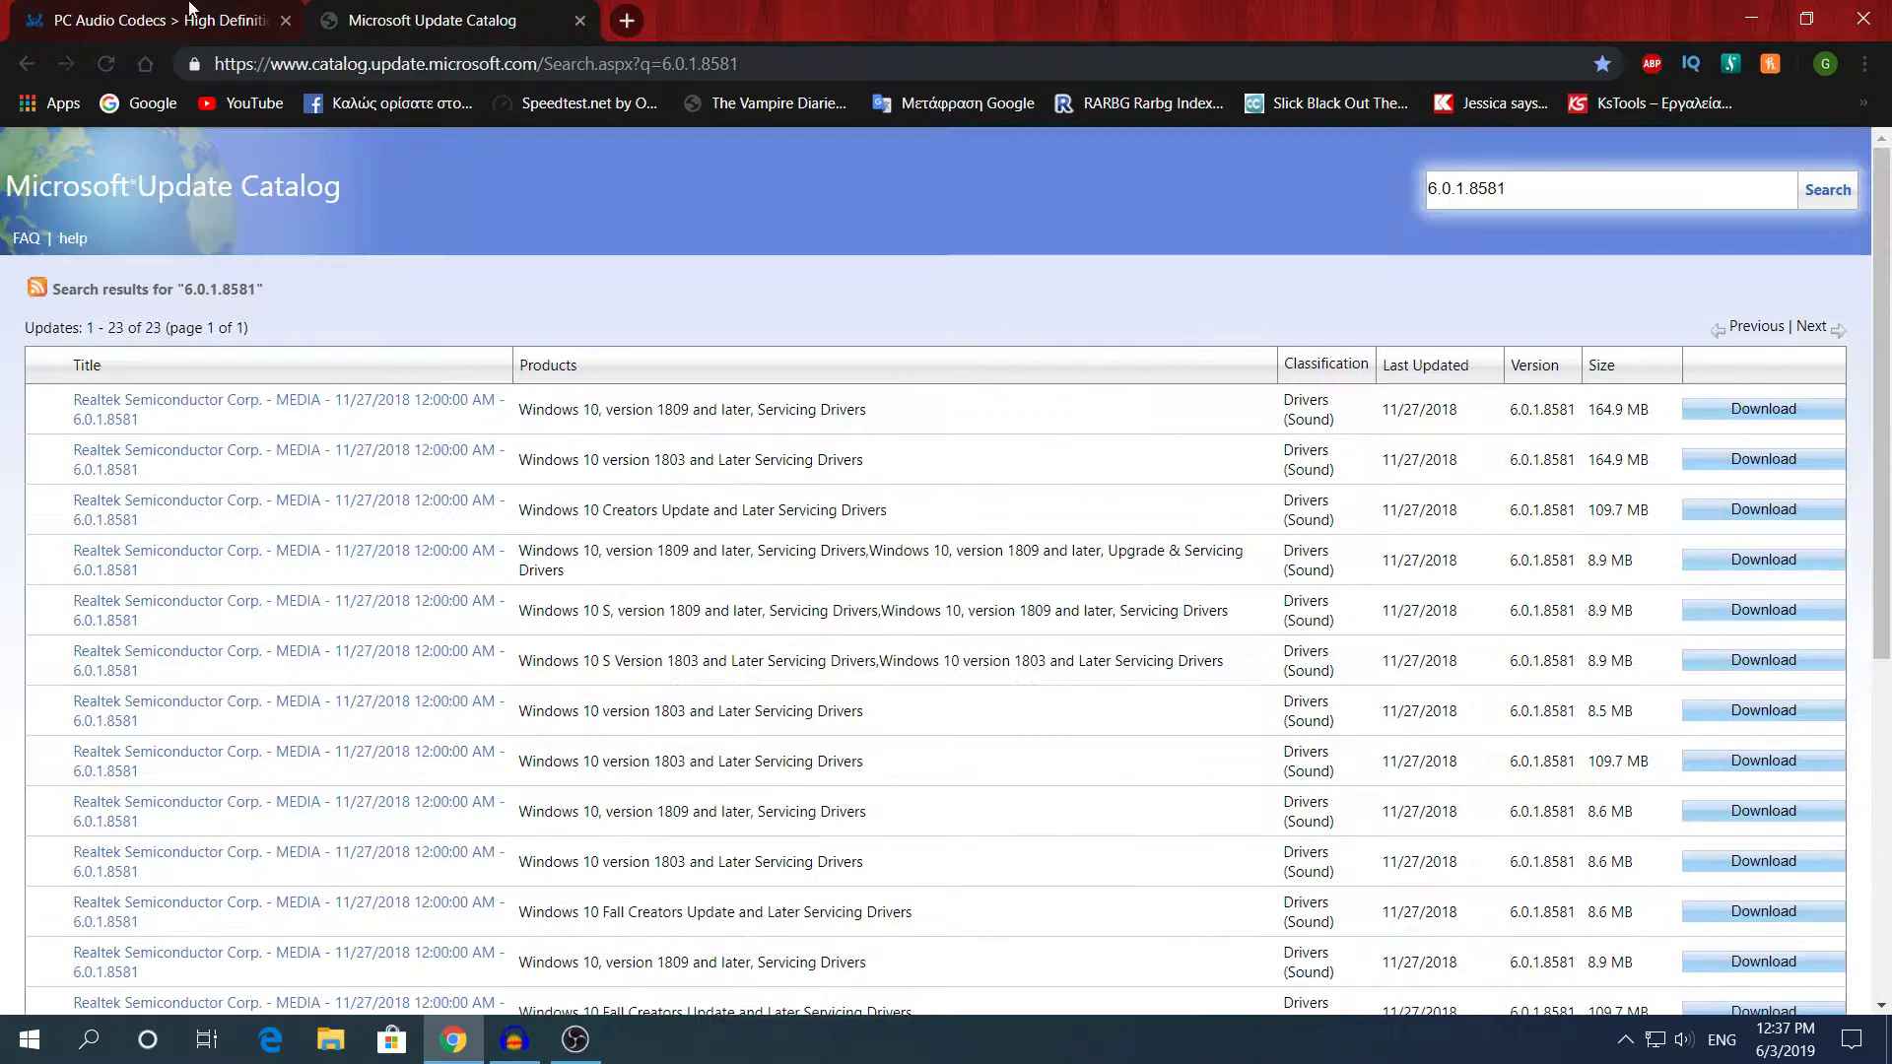
key(ctrl+Tab)
key(ctrl+Tab)
key(ctrl+Tab)
drag(749, 17, 642, 591)
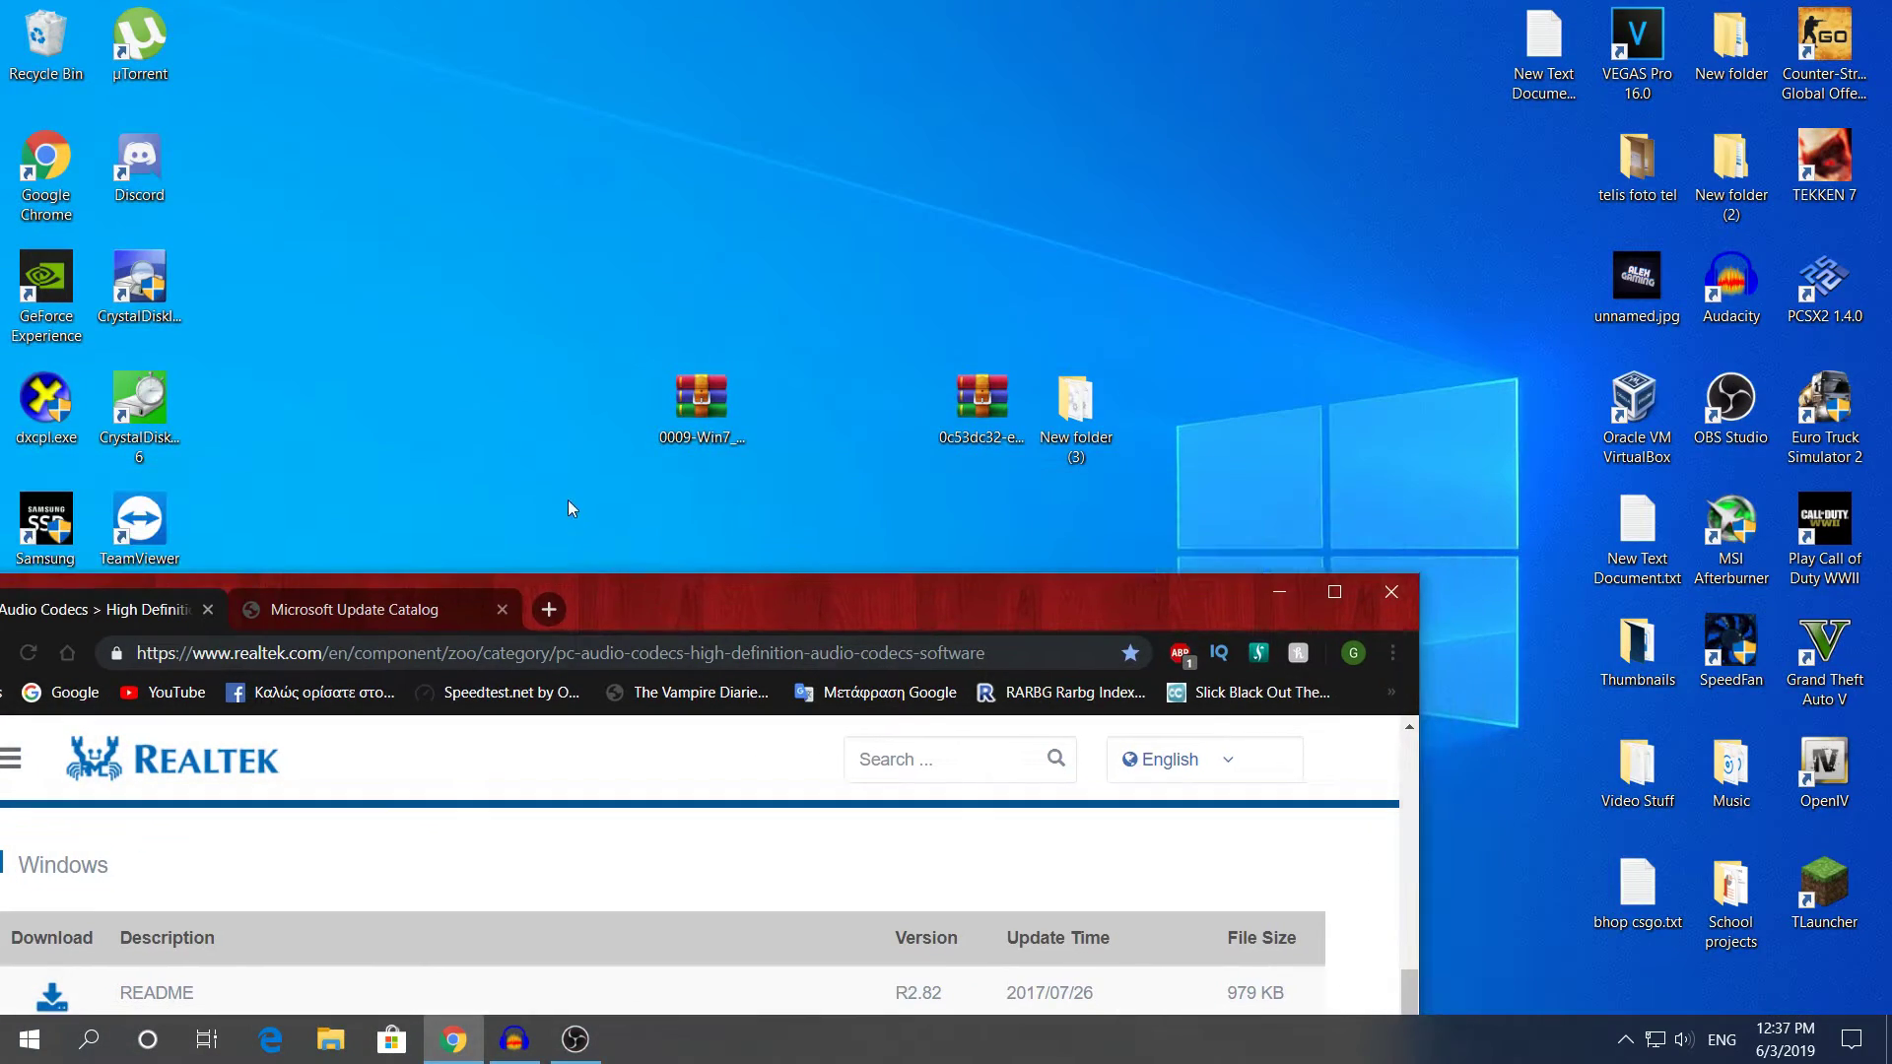
drag(567, 497, 1040, 492)
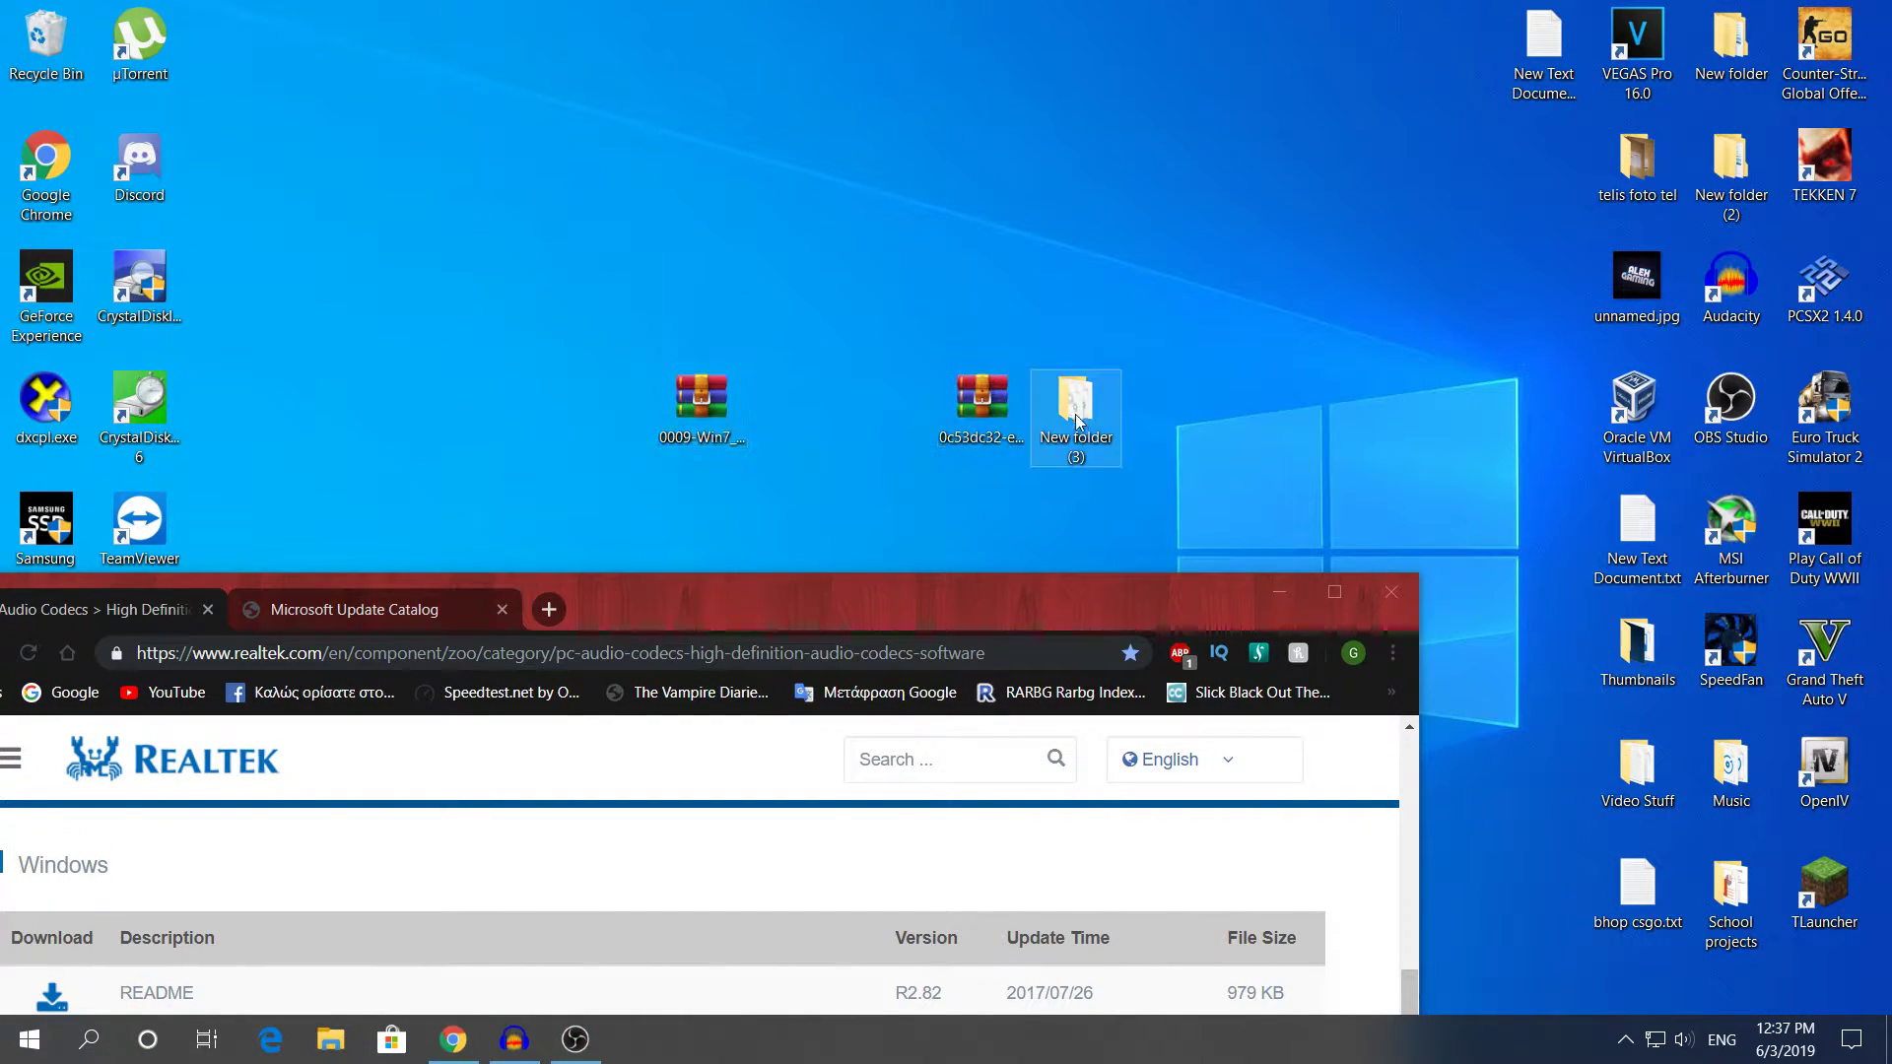
drag(1007, 591, 1064, 5)
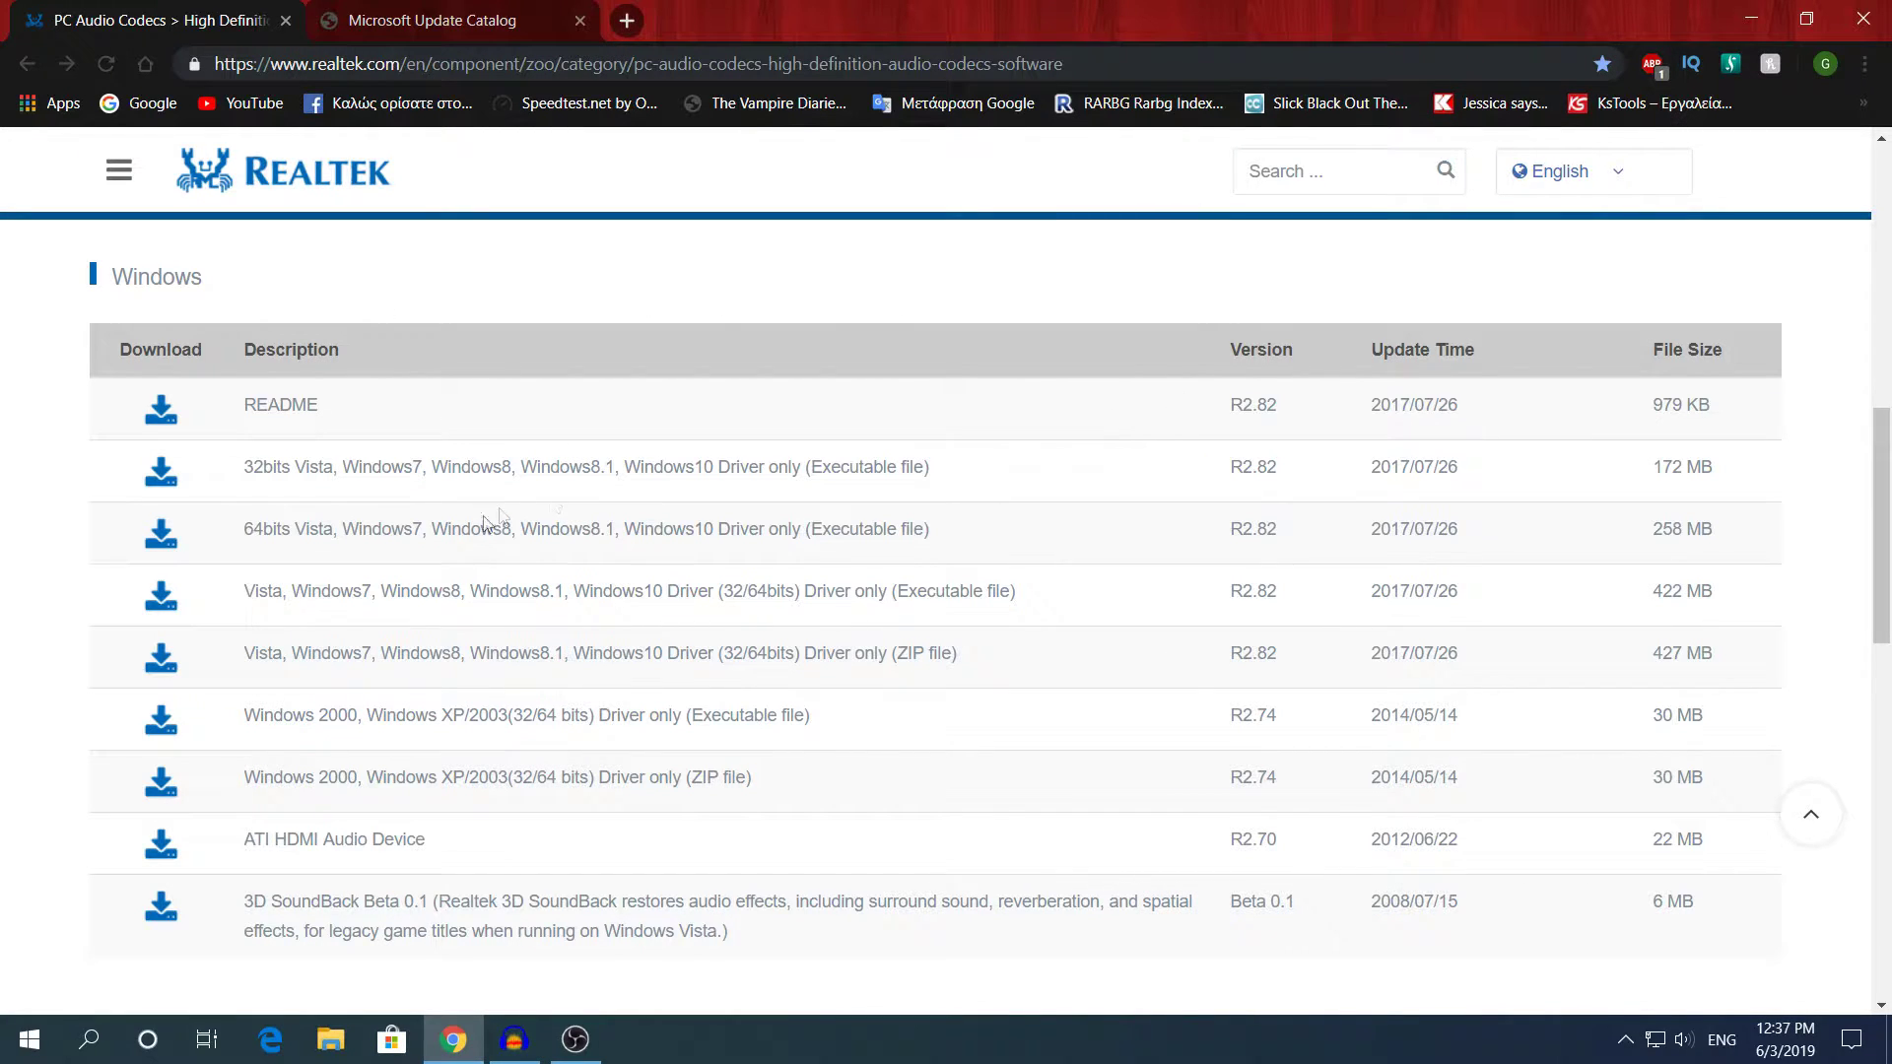
Scroll to the Windows driver table and choose the R2.82 Vista–Windows10 32/64-bit executable download.
scroll(625, 548, up, 5)
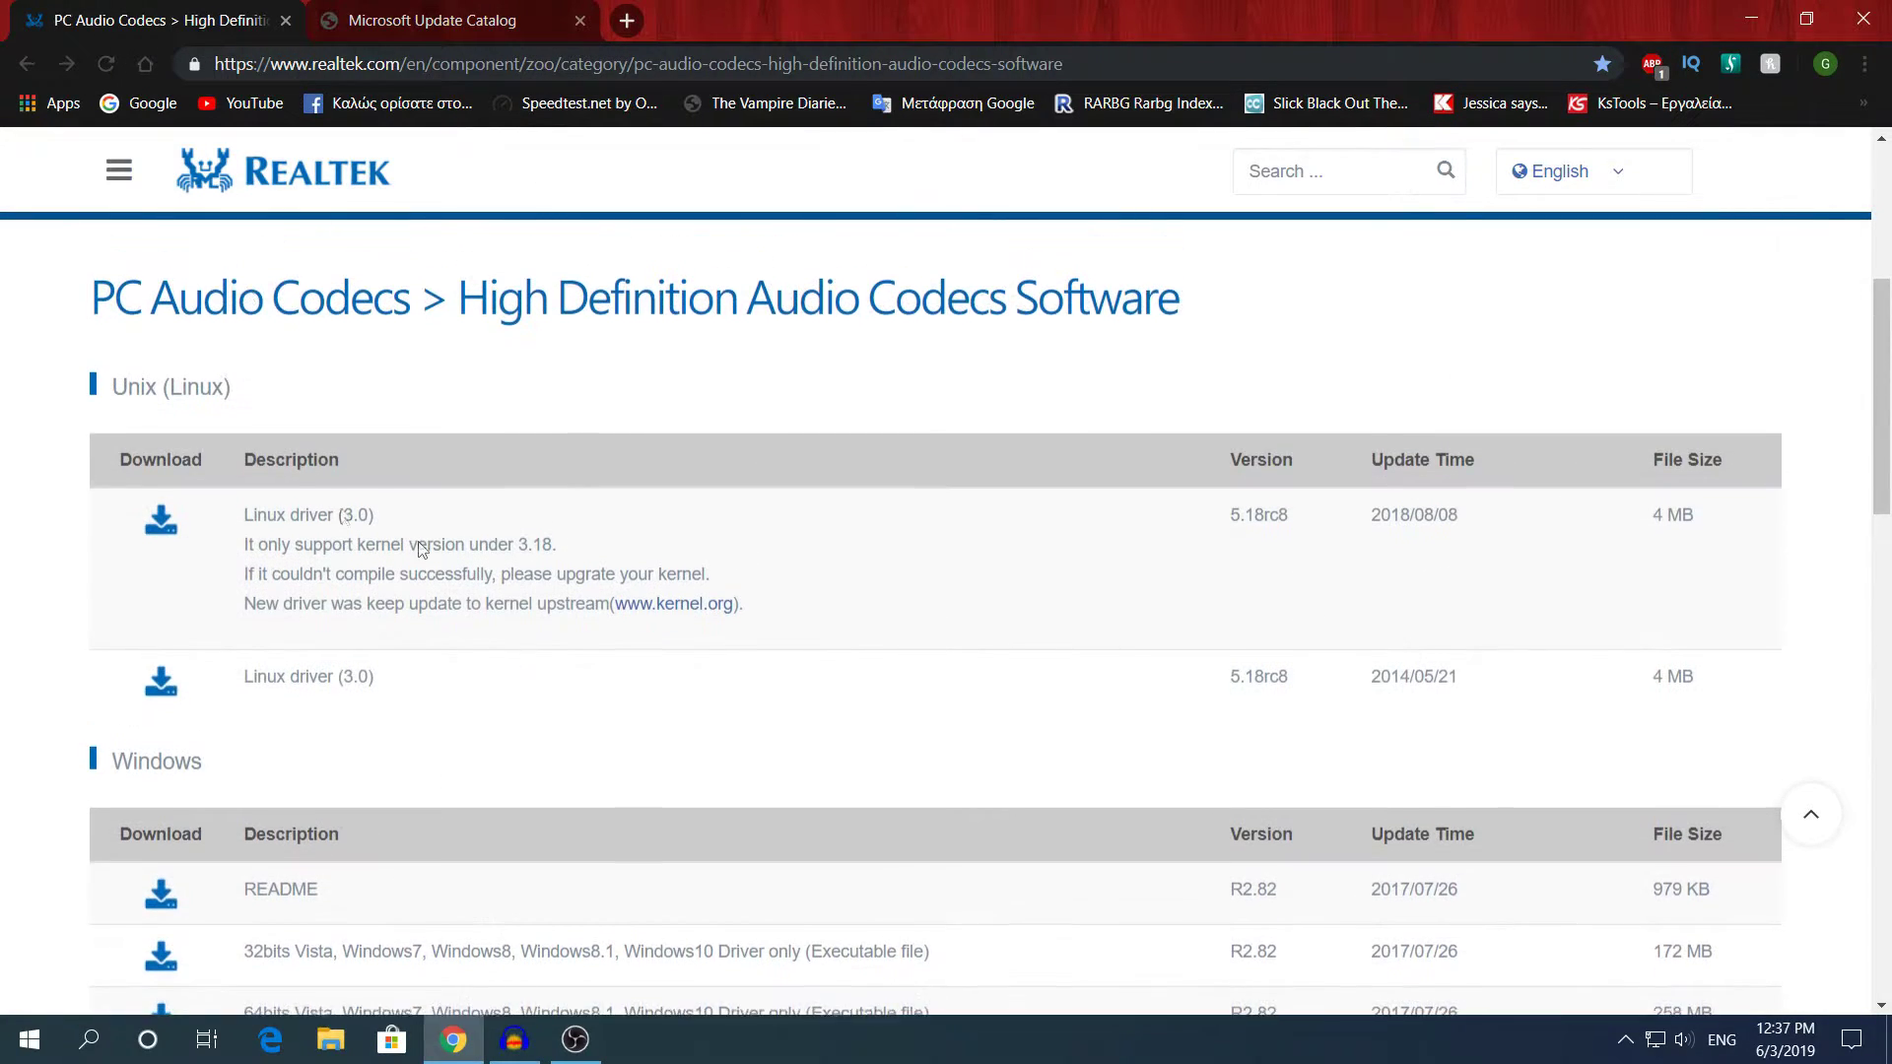
scroll(293, 460, down, 3)
scroll(293, 460, up, 5)
scroll(569, 541, down, 6)
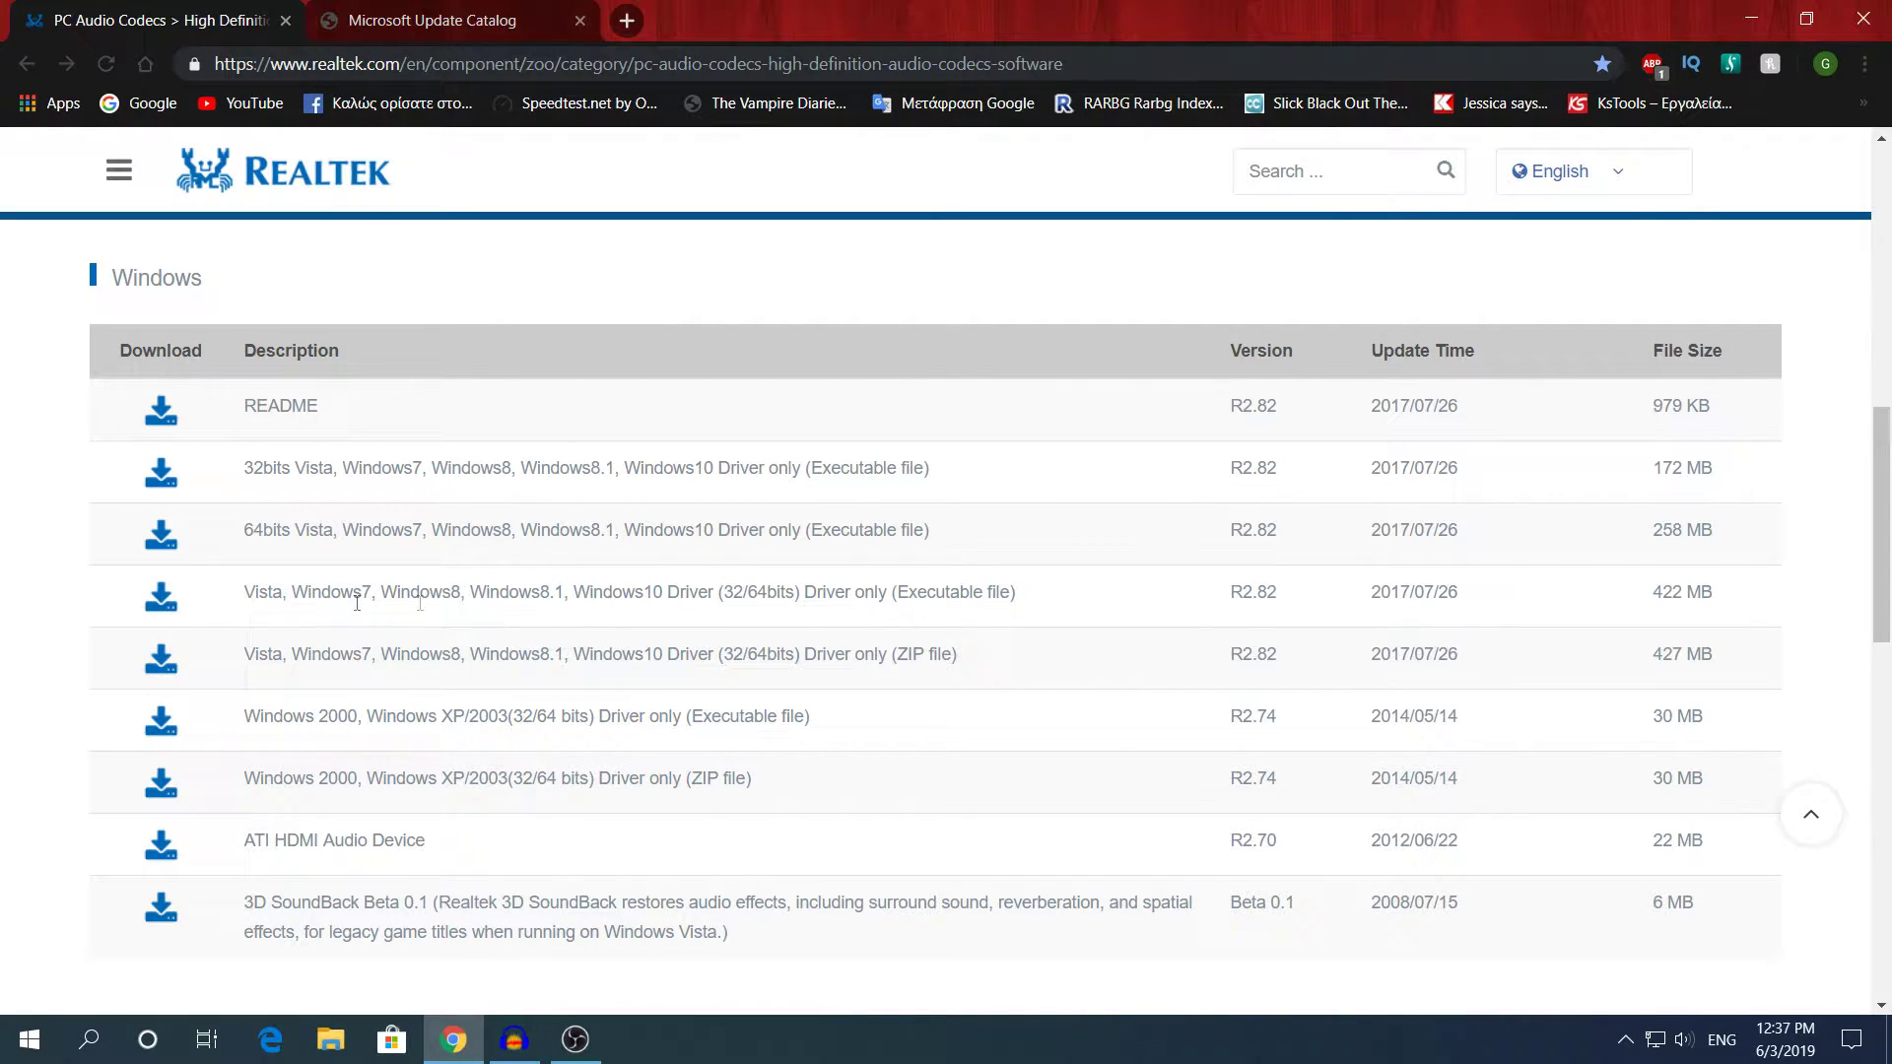
click(162, 601)
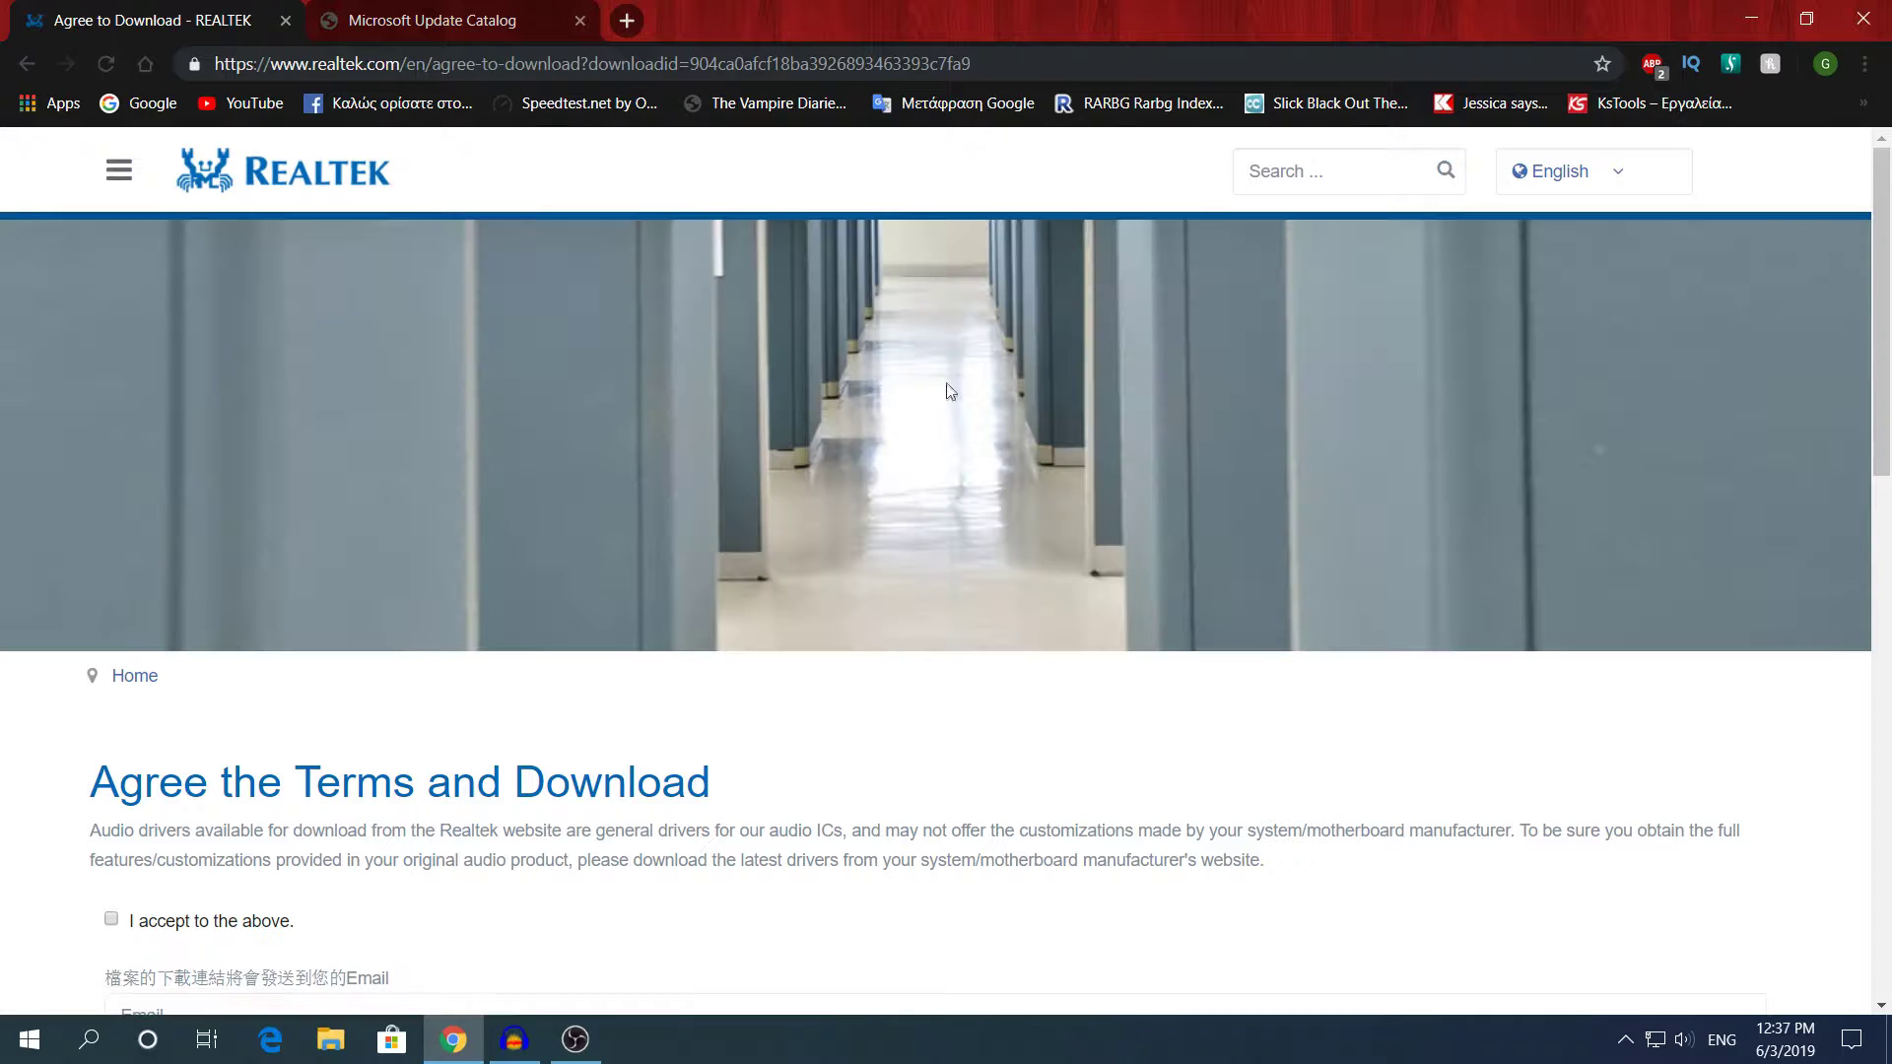
Tick 'I accept to the above.' on the Realtek terms-and-download page.
scroll(1023, 321, down, 5)
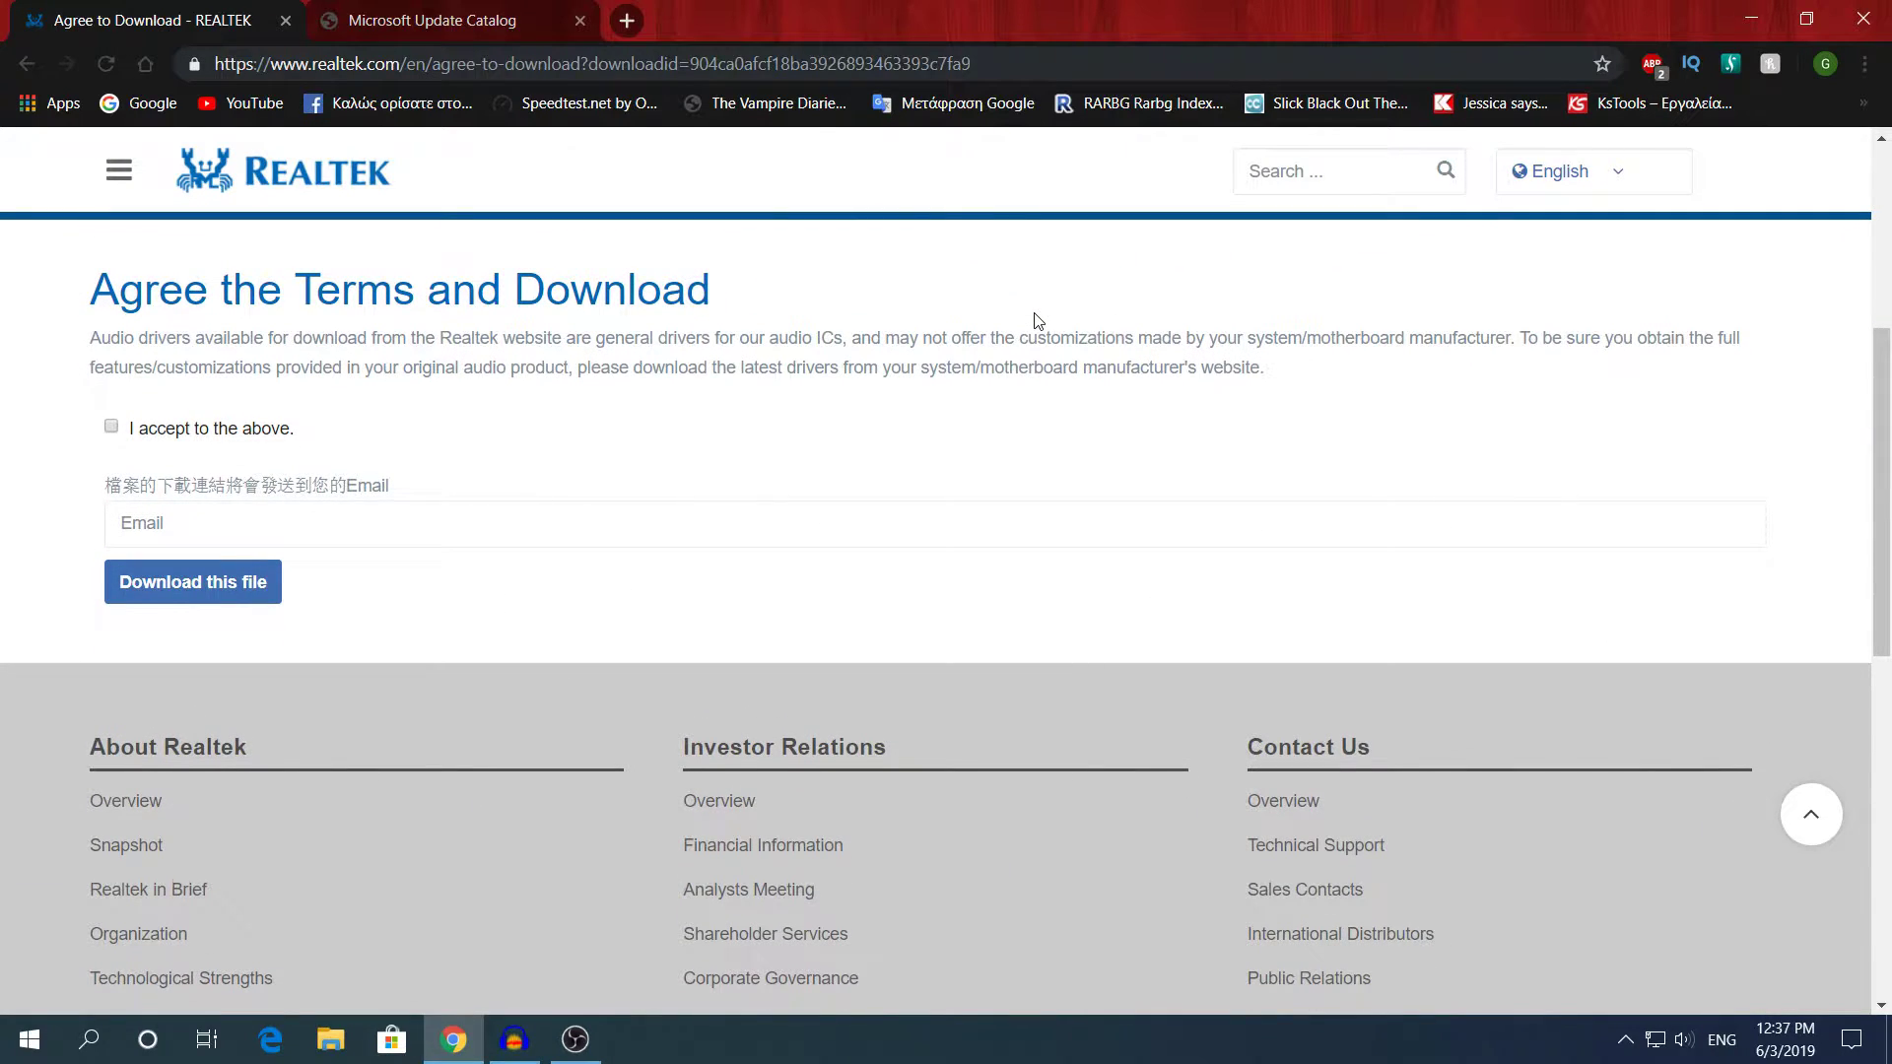
click(146, 434)
Return to the Update Catalog results tab and highlight the first result's title.
click(470, 14)
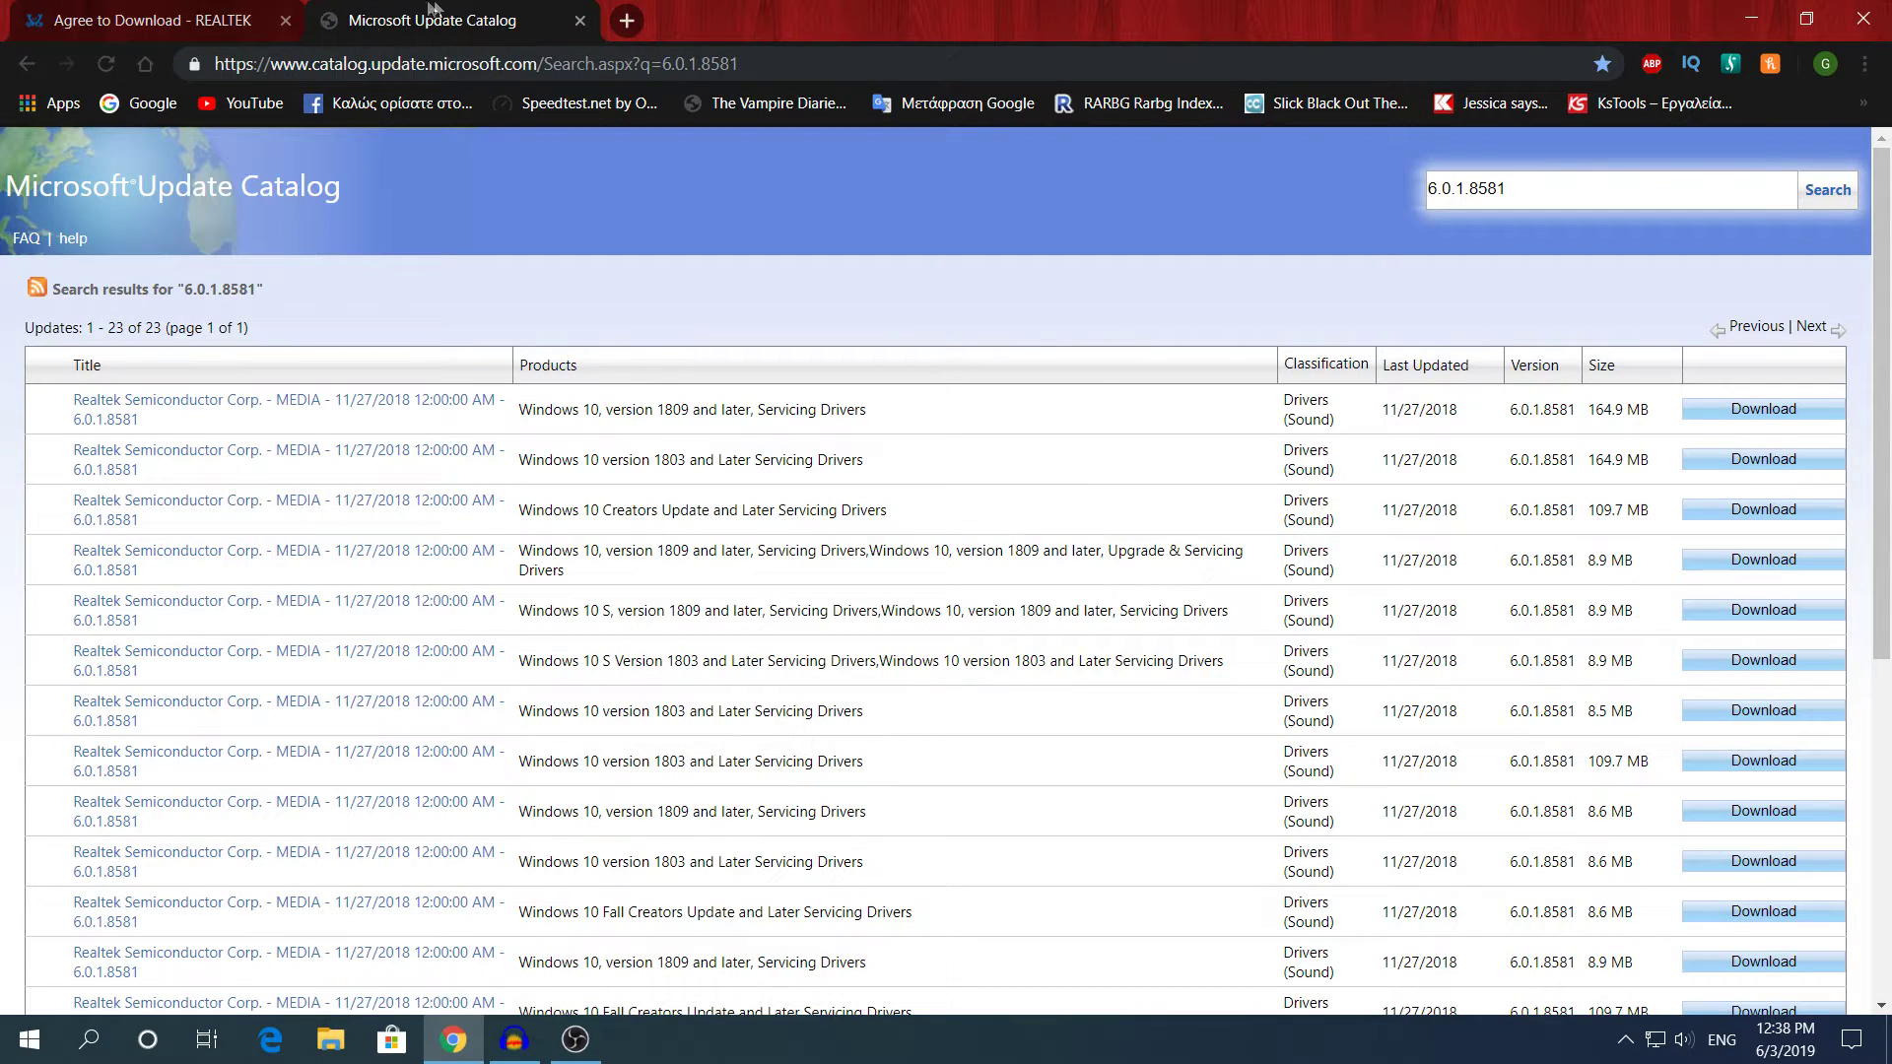
click(237, 20)
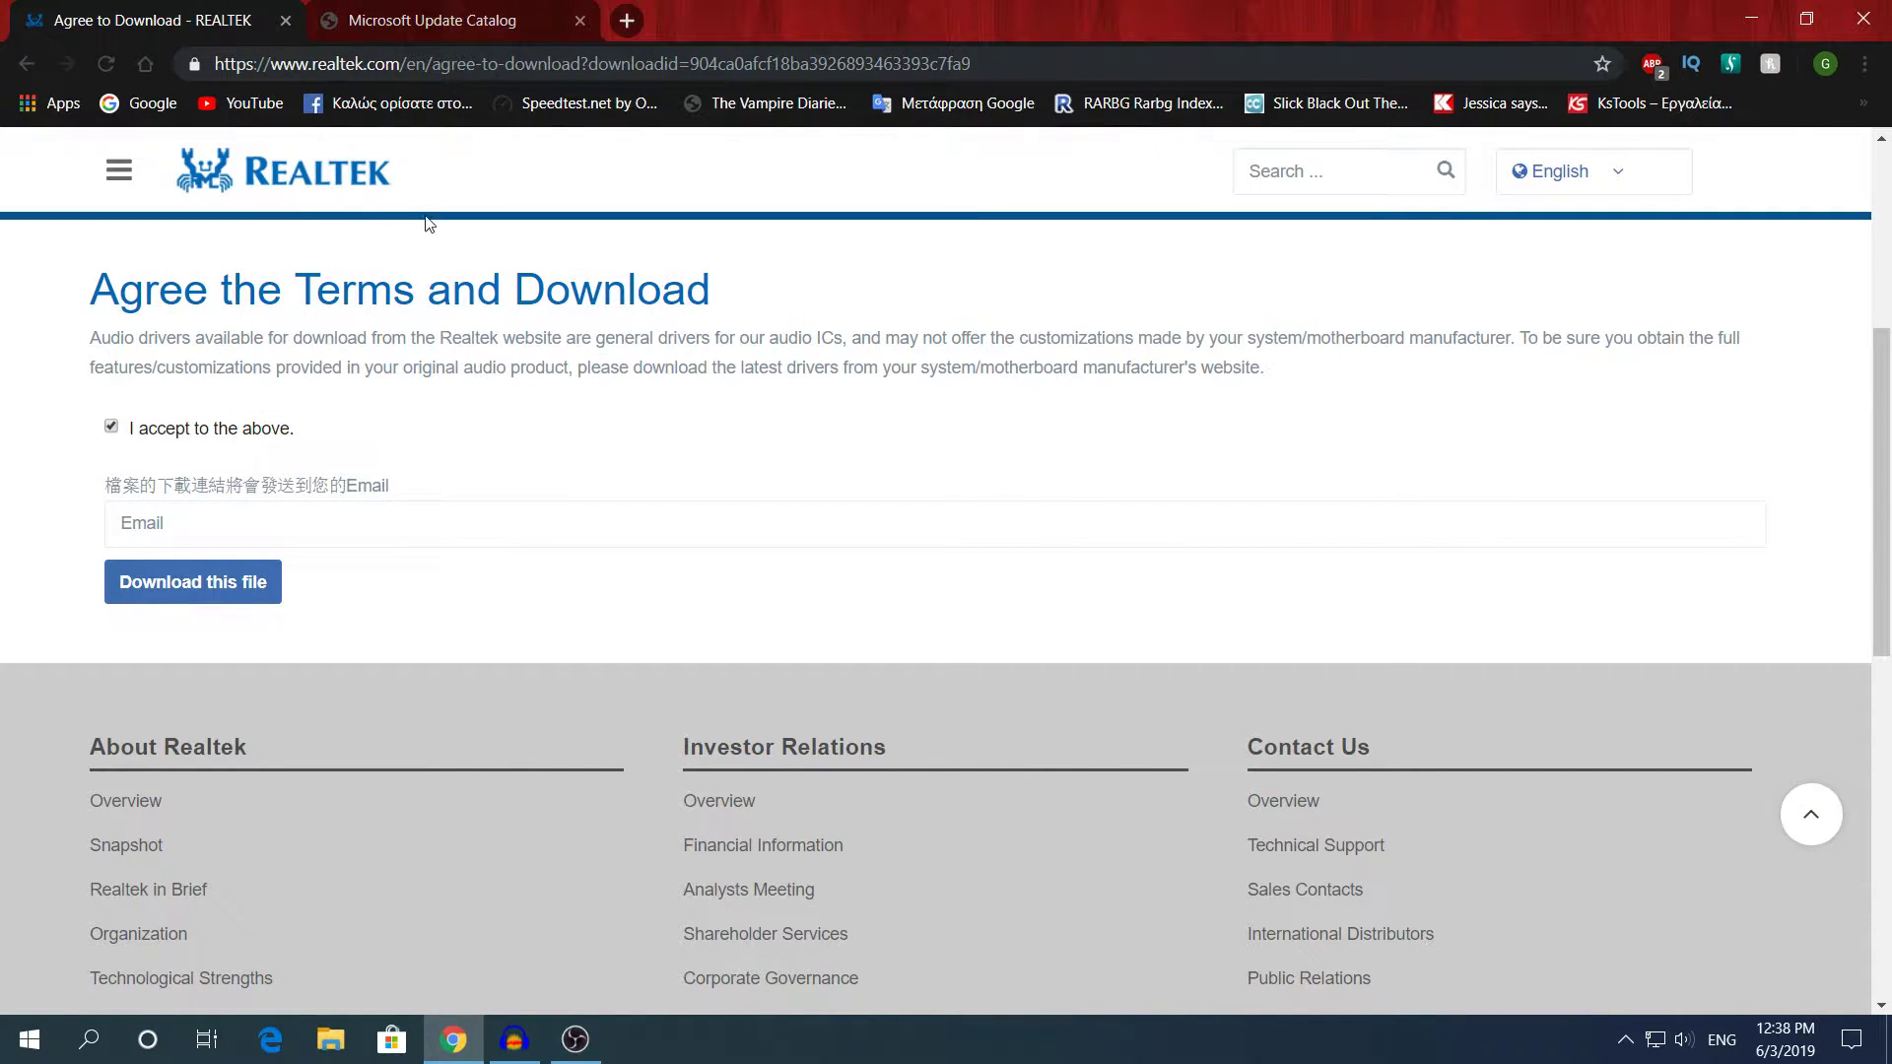
click(384, 22)
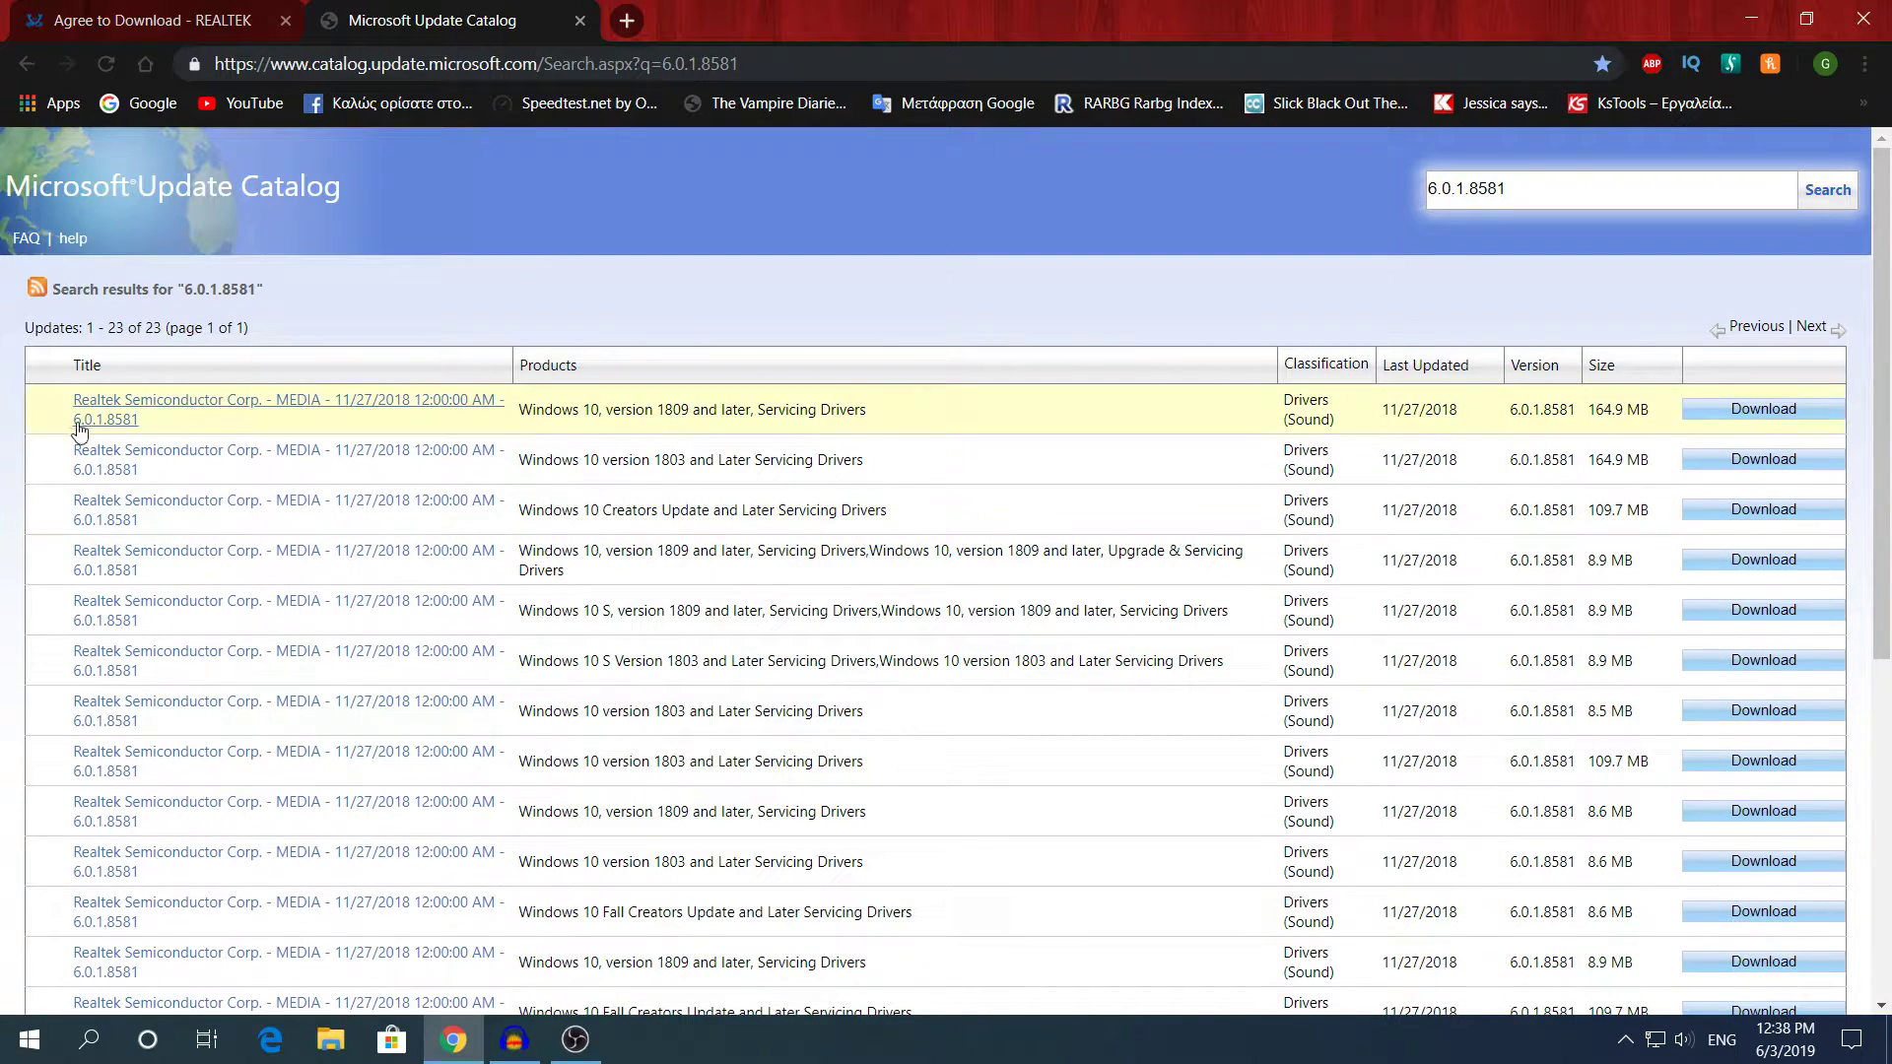
drag(61, 396, 166, 426)
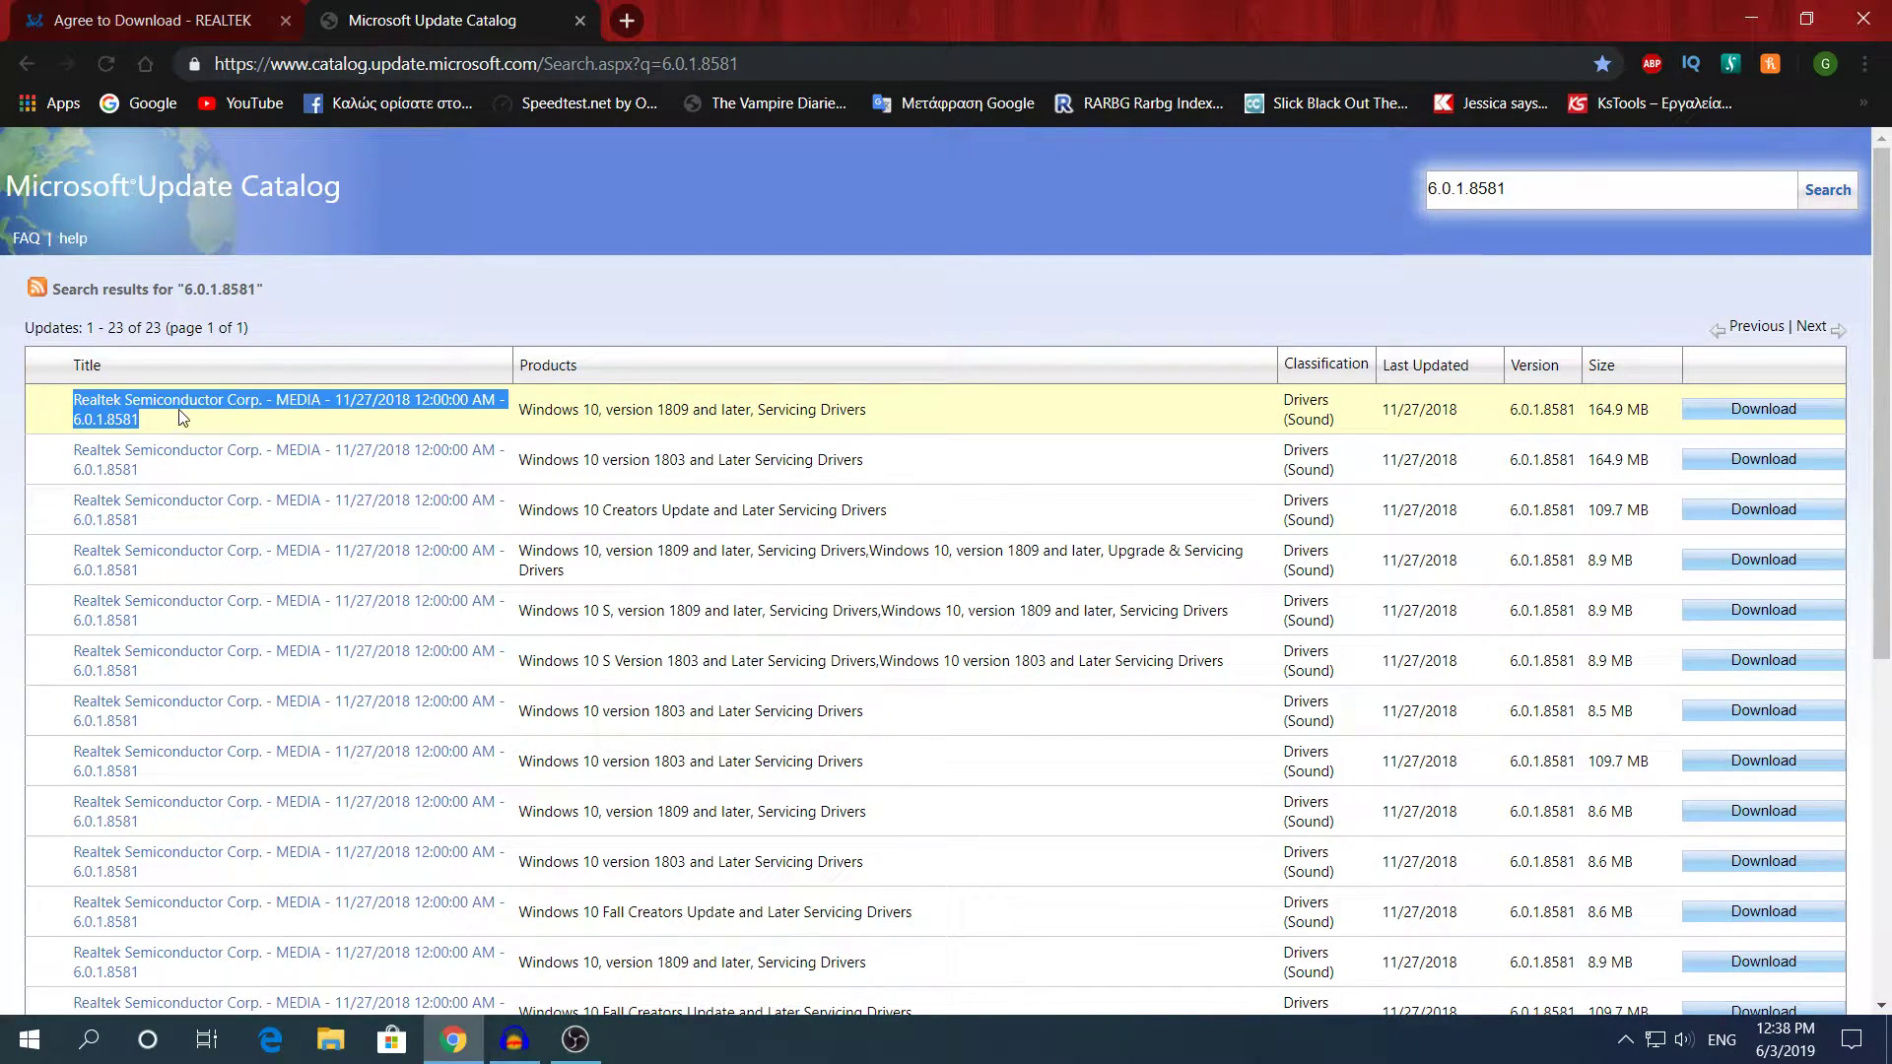
click(182, 438)
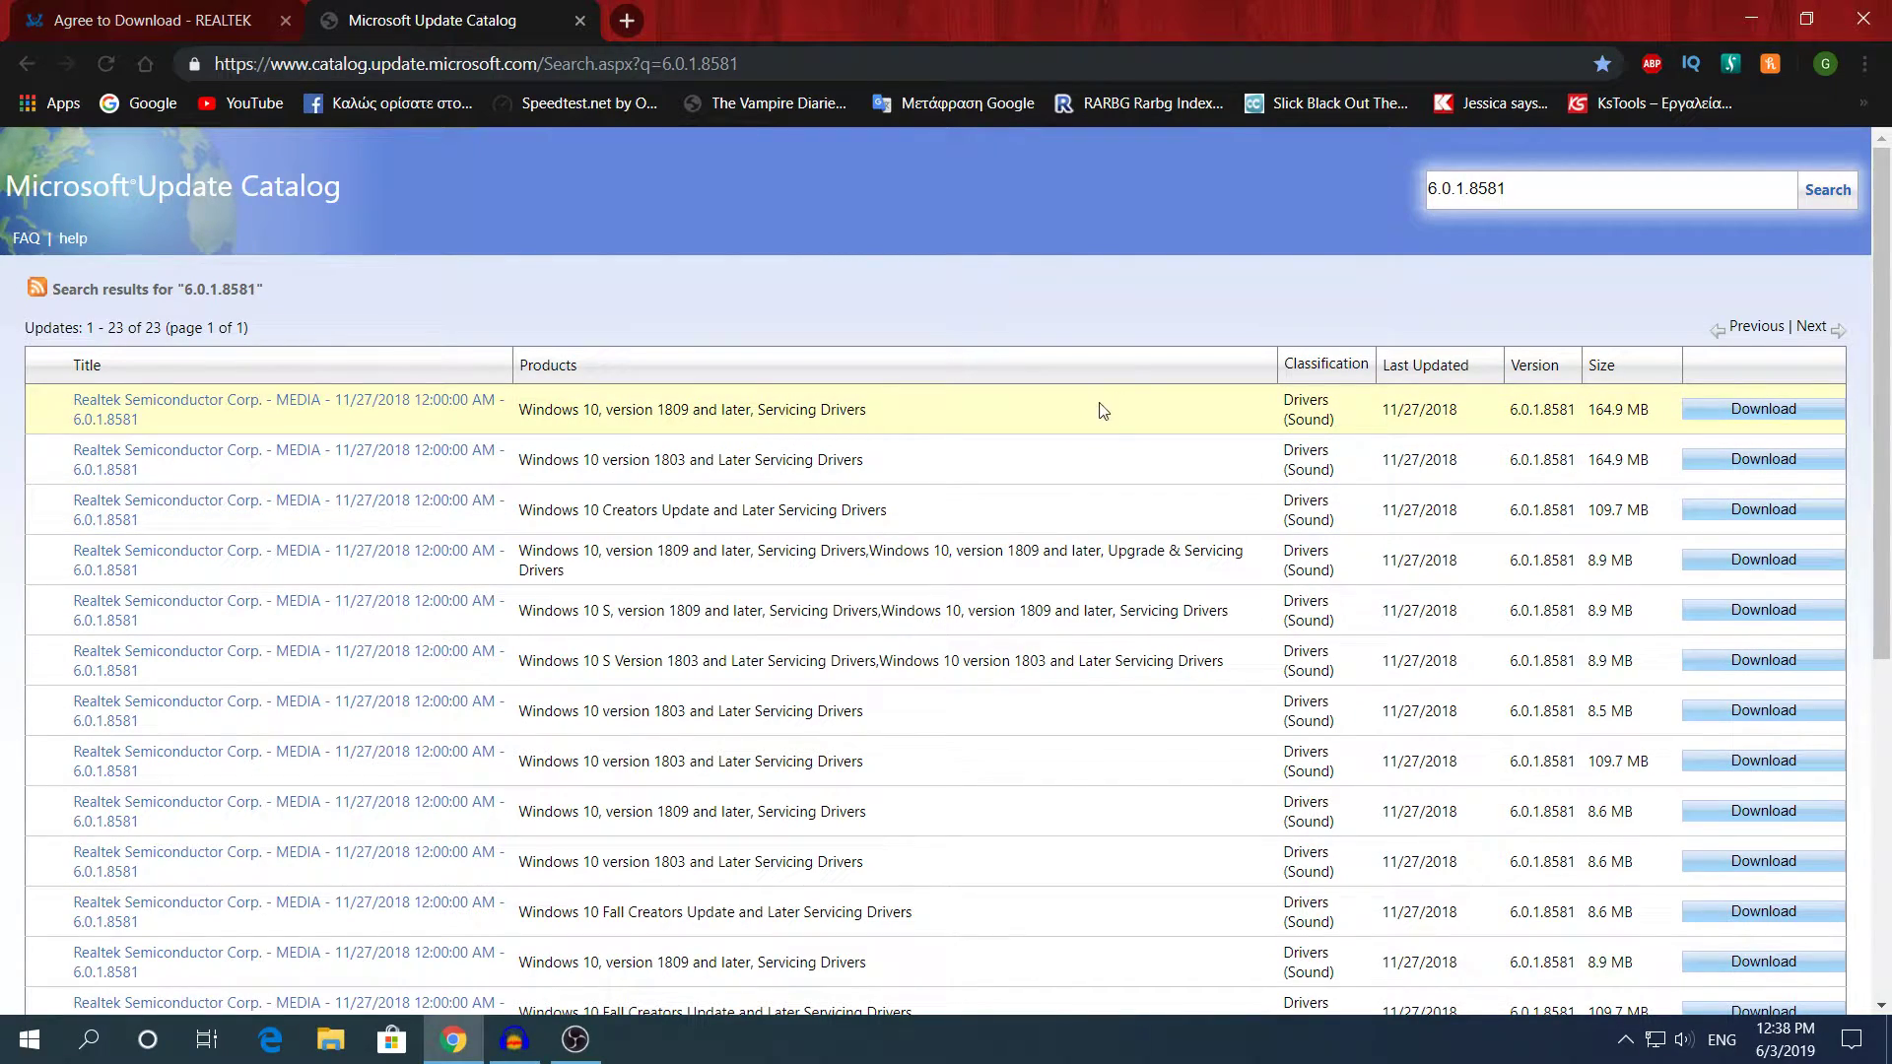
Review the driver rows and download the first 164.9 MB Realtek 6.0.1.8581 package.
scroll(887, 477, down, 2)
scroll(945, 592, up, 2)
scroll(946, 629, down, 4)
scroll(946, 627, up, 1)
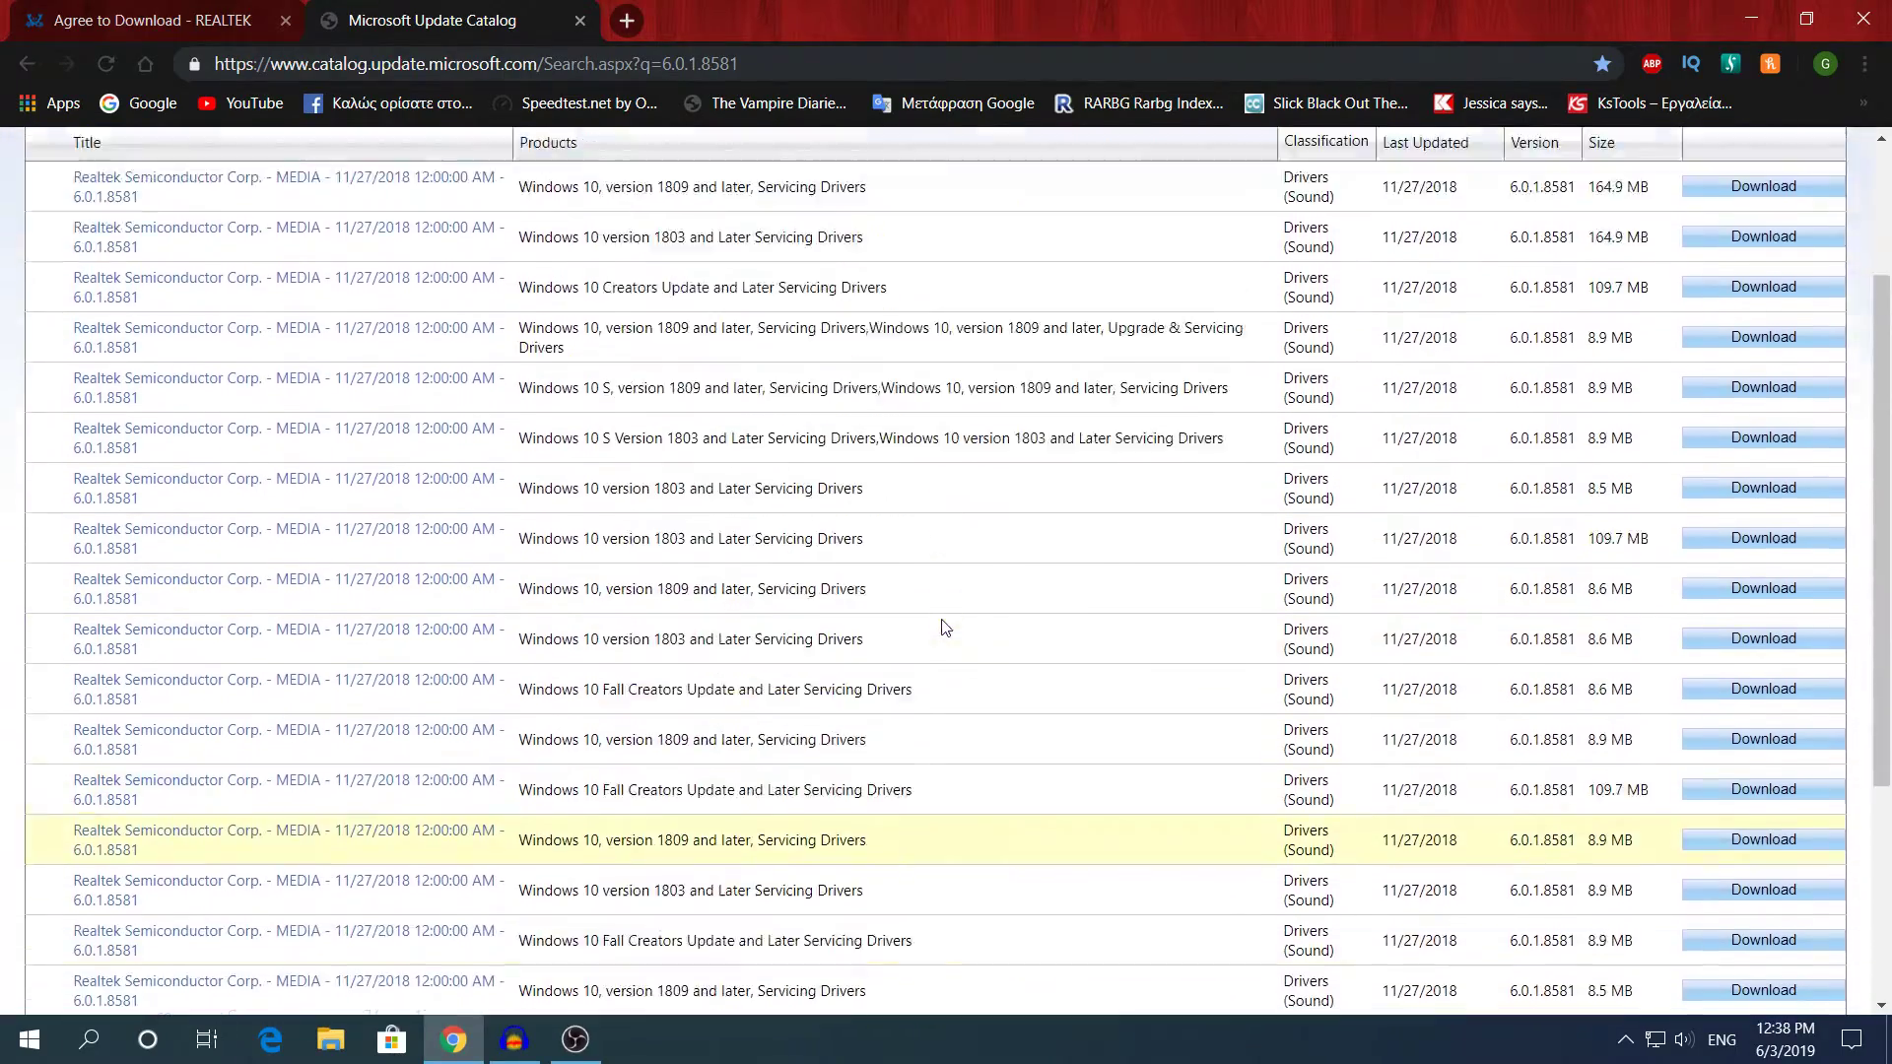
scroll(946, 628, down, 3)
drag(603, 478, 746, 478)
scroll(631, 507, up, 5)
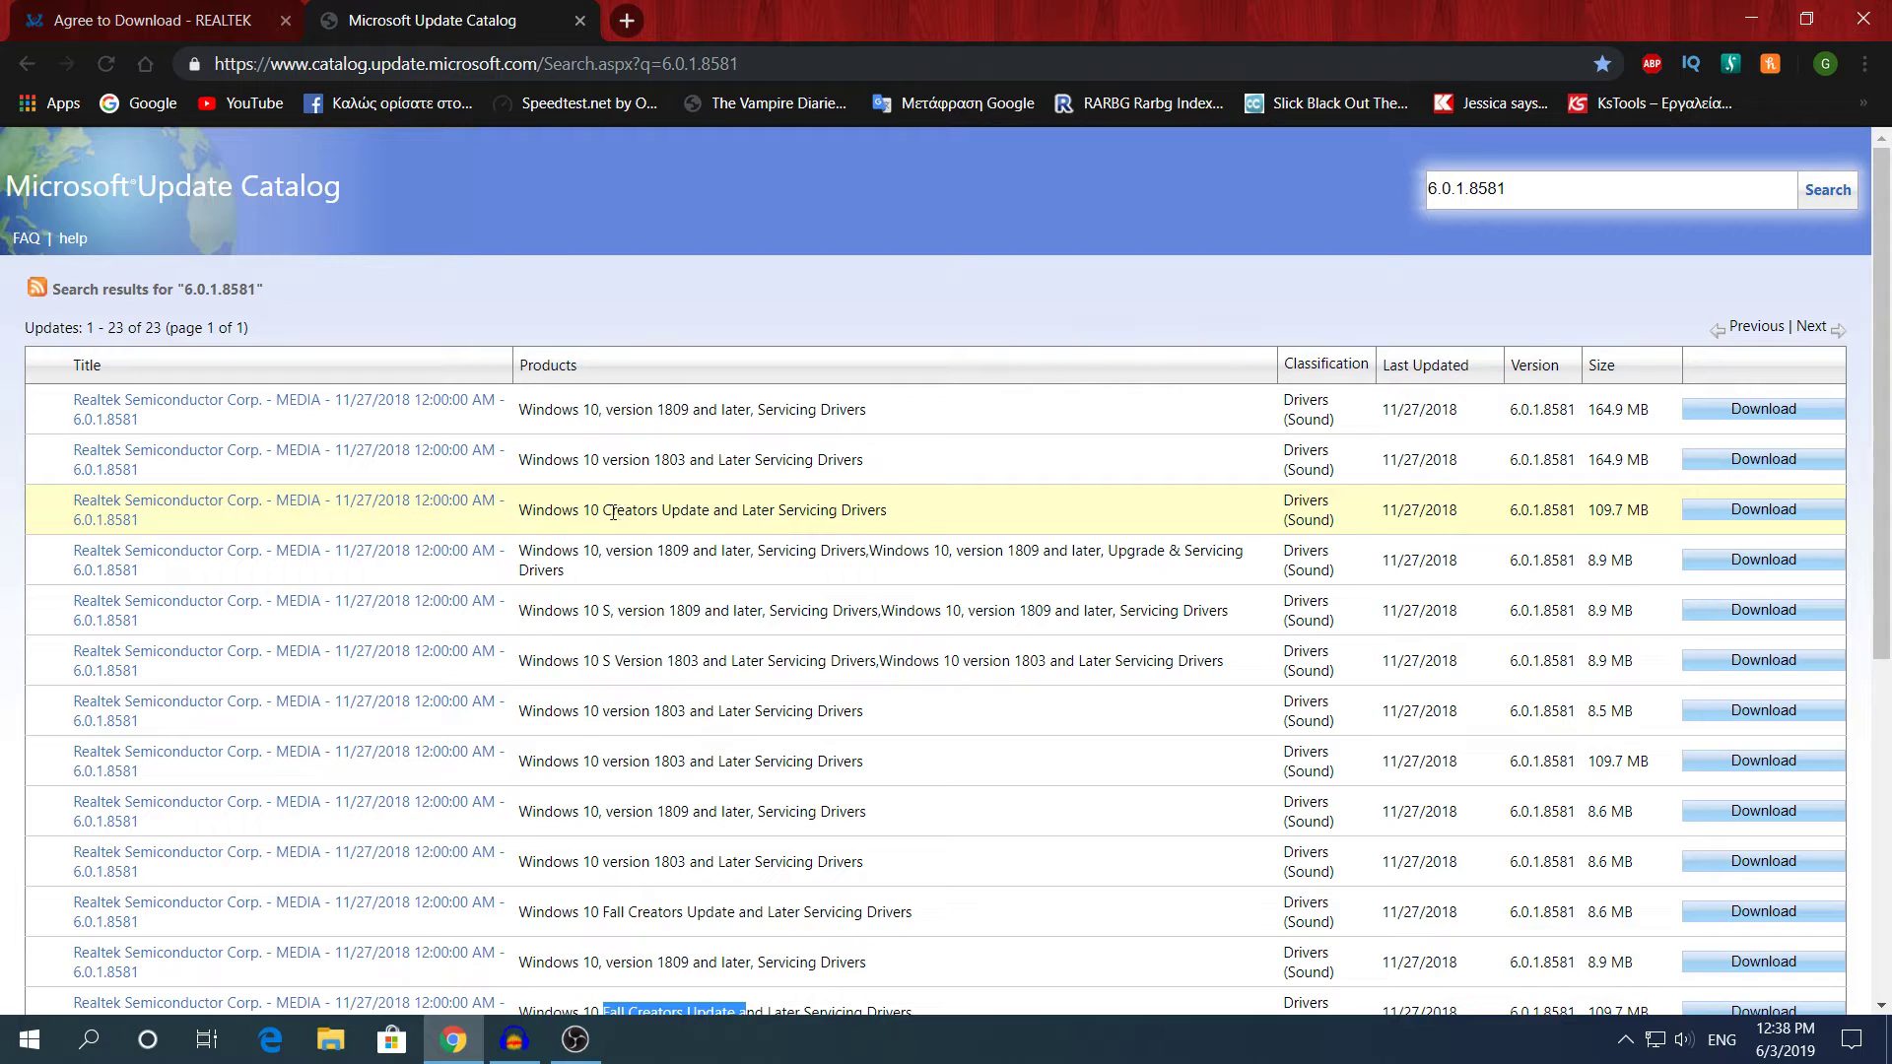
drag(613, 512, 716, 504)
click(716, 505)
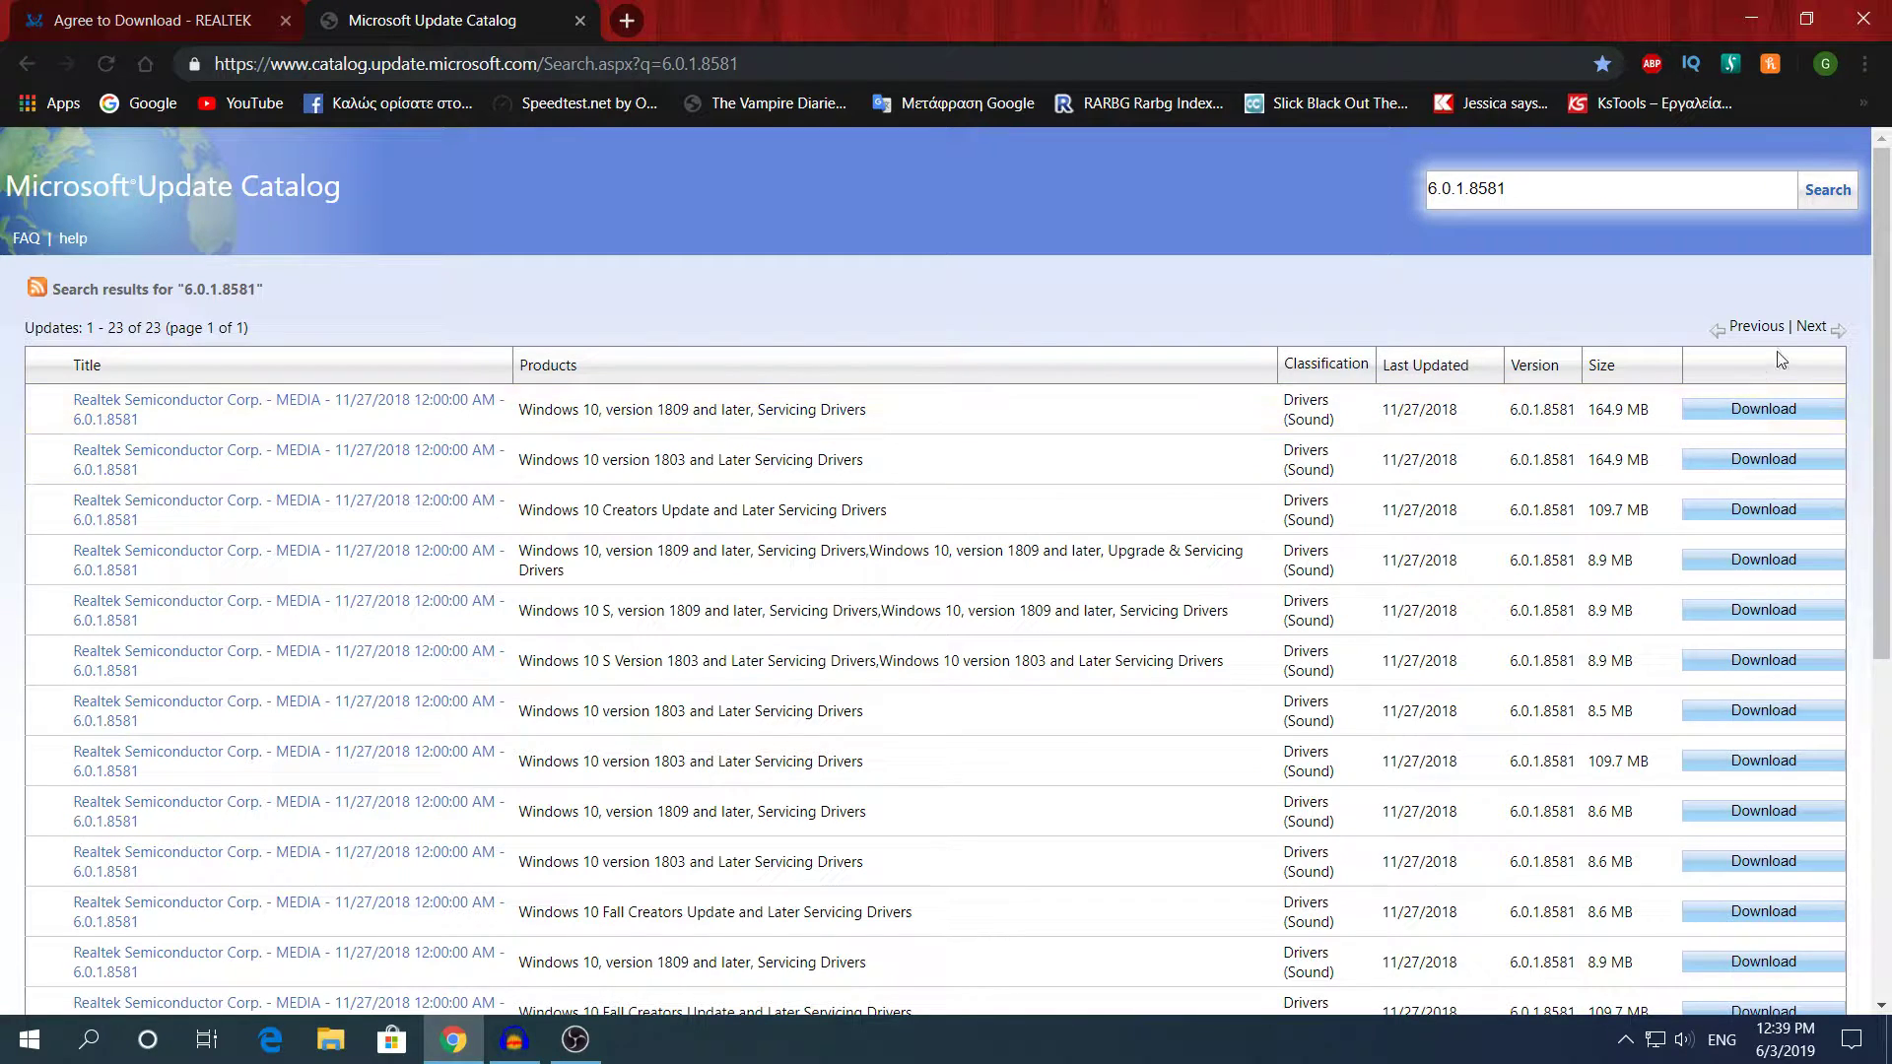
click(1760, 410)
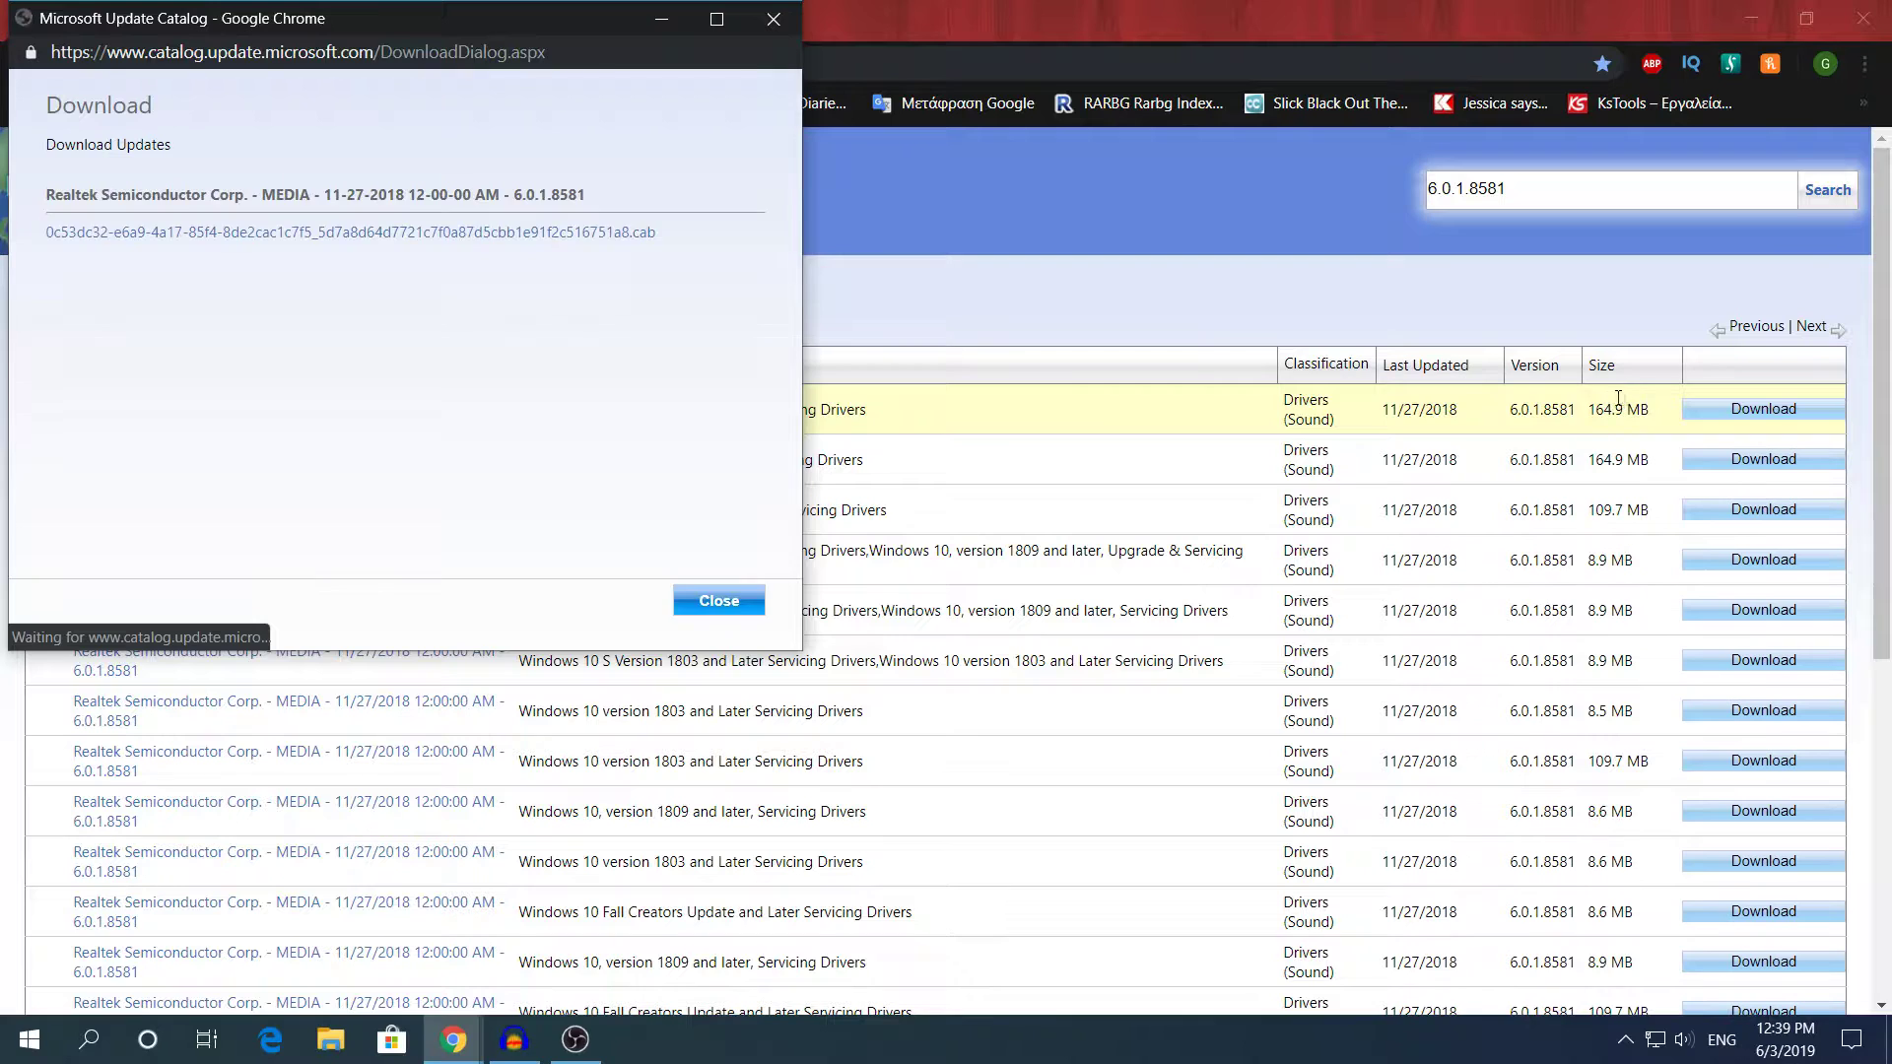
Close the Update Catalog download window and minimize Chrome to the desktop.
drag(576, 27, 611, 69)
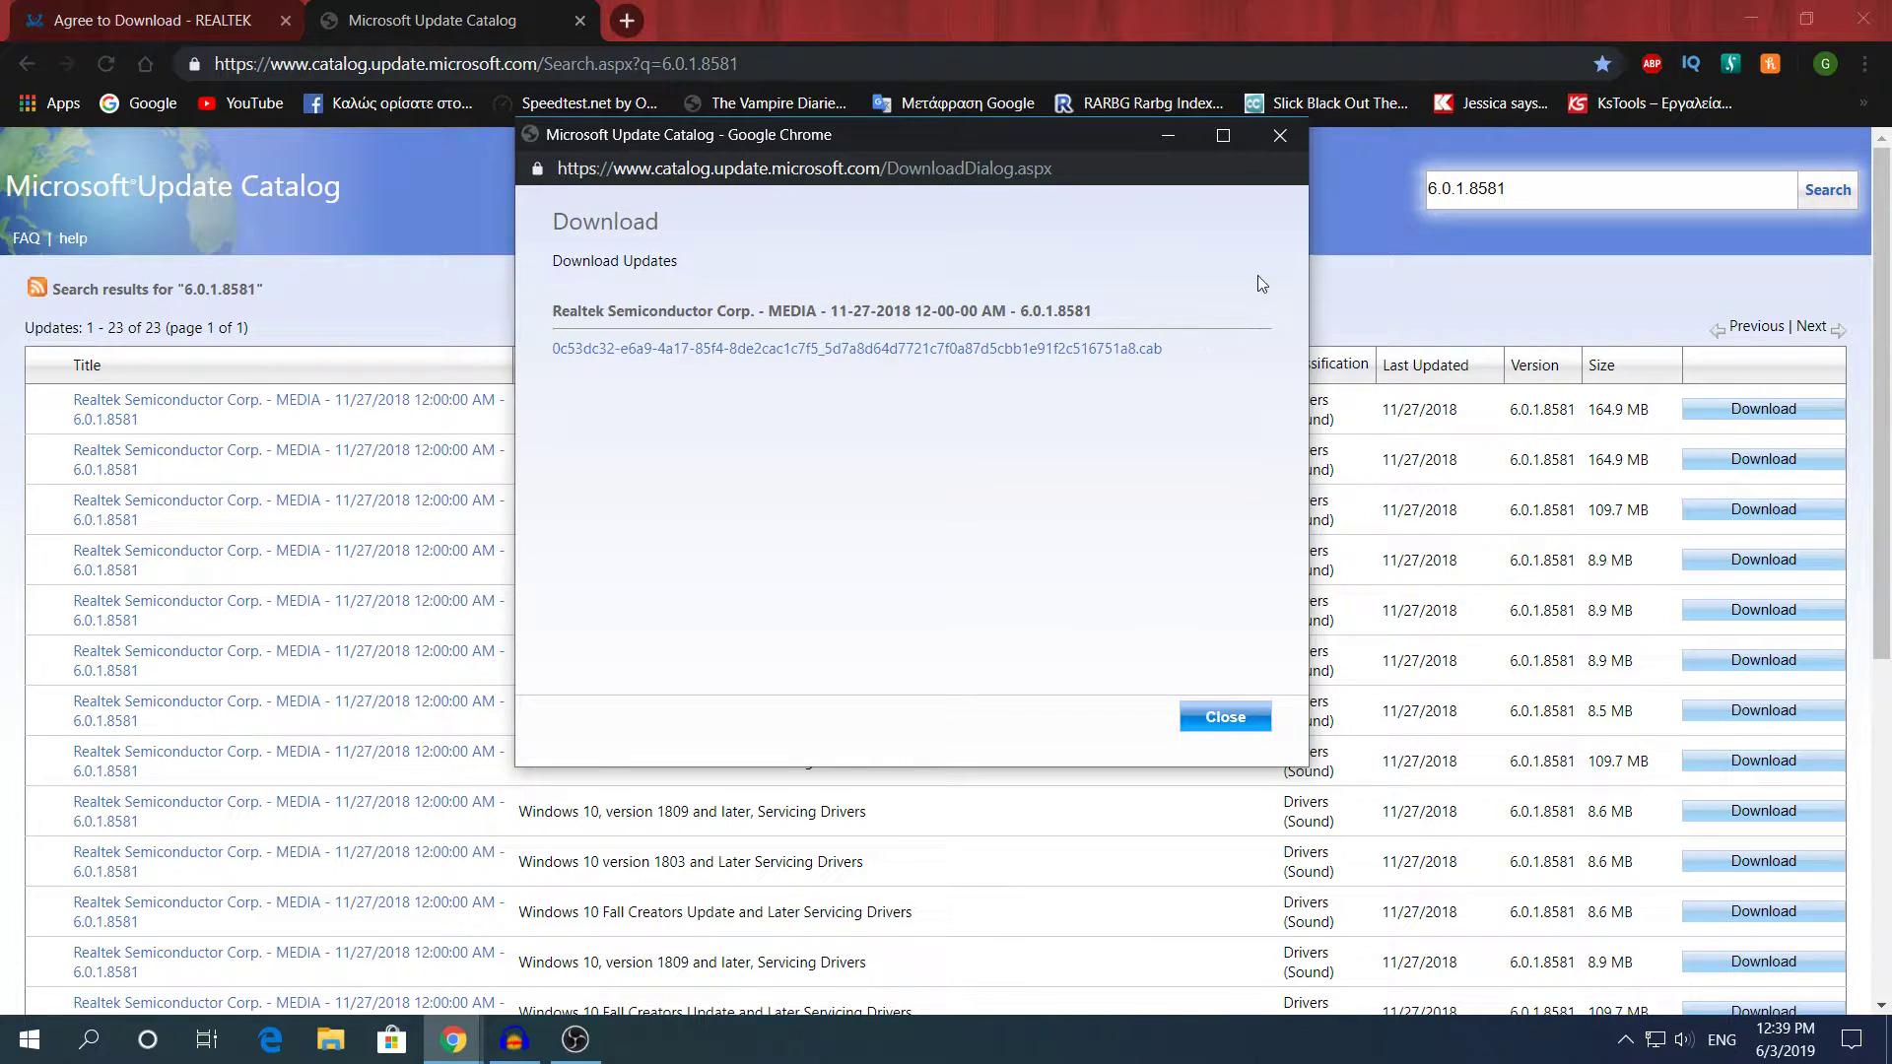
click(1281, 138)
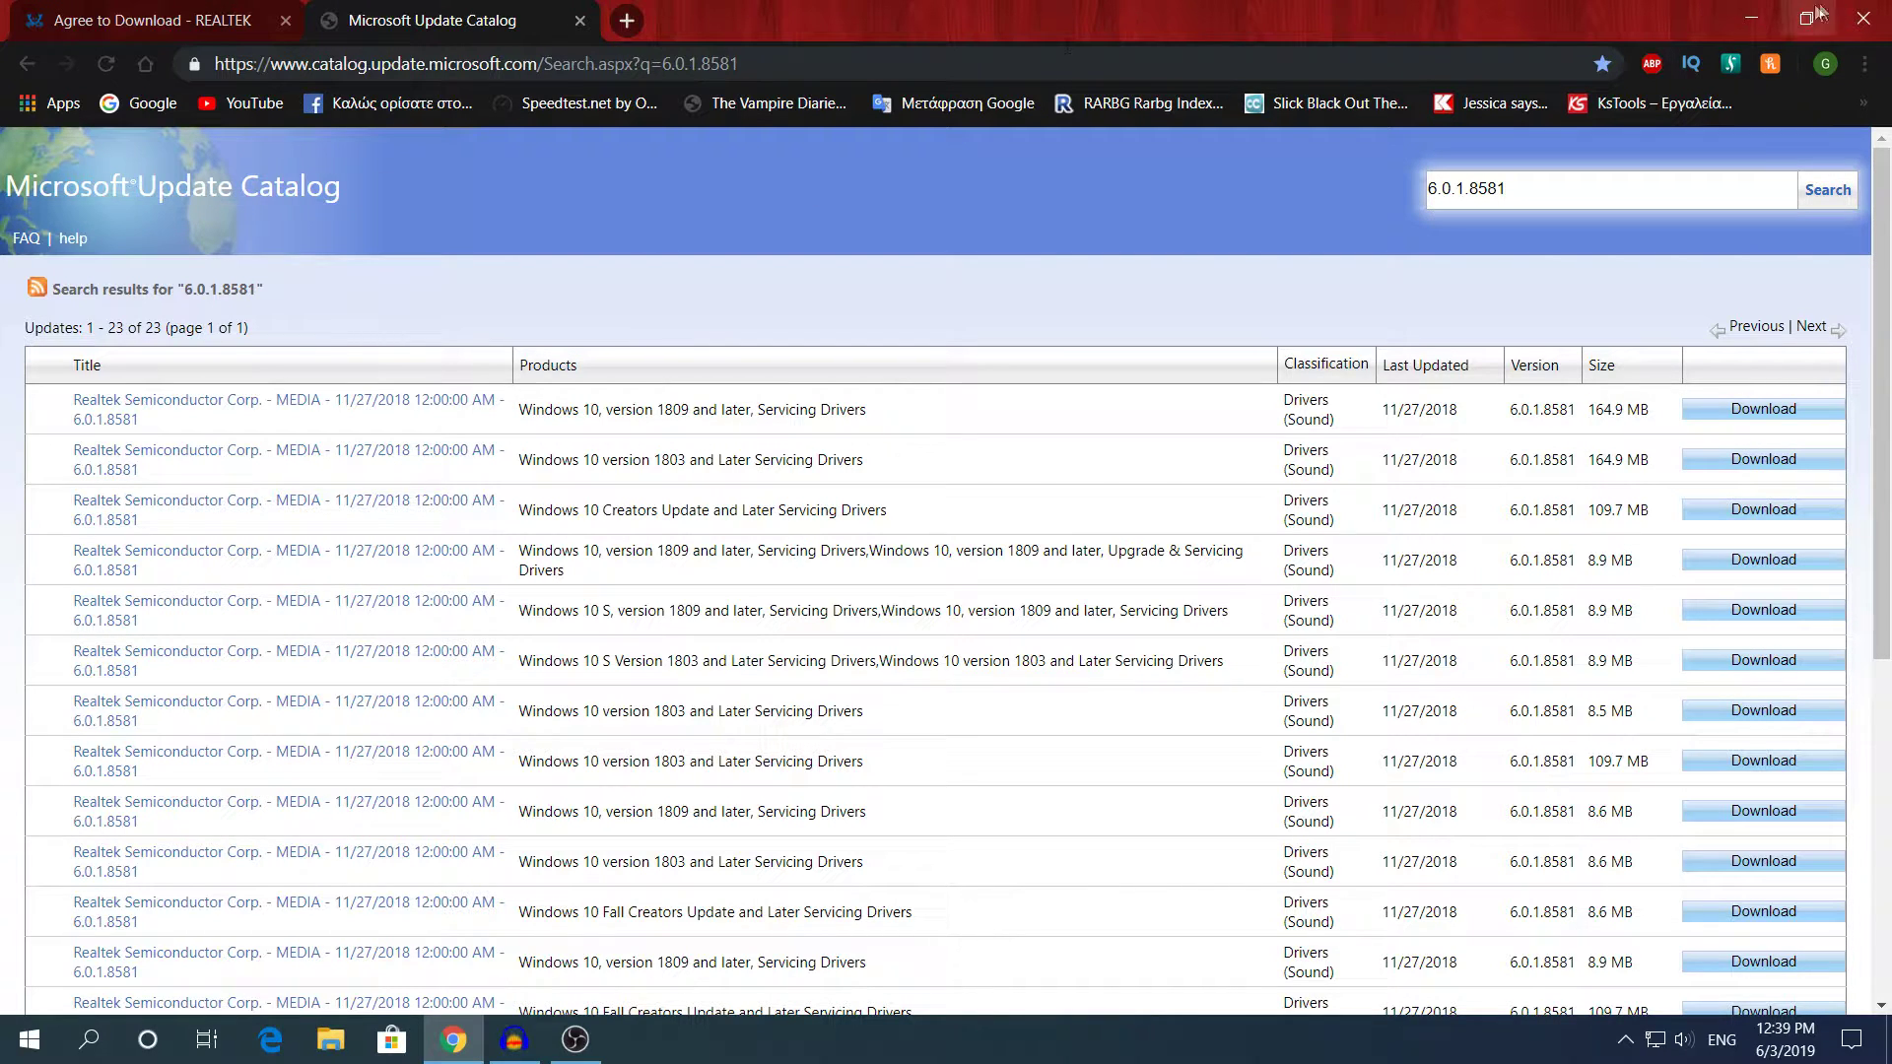
click(1751, 18)
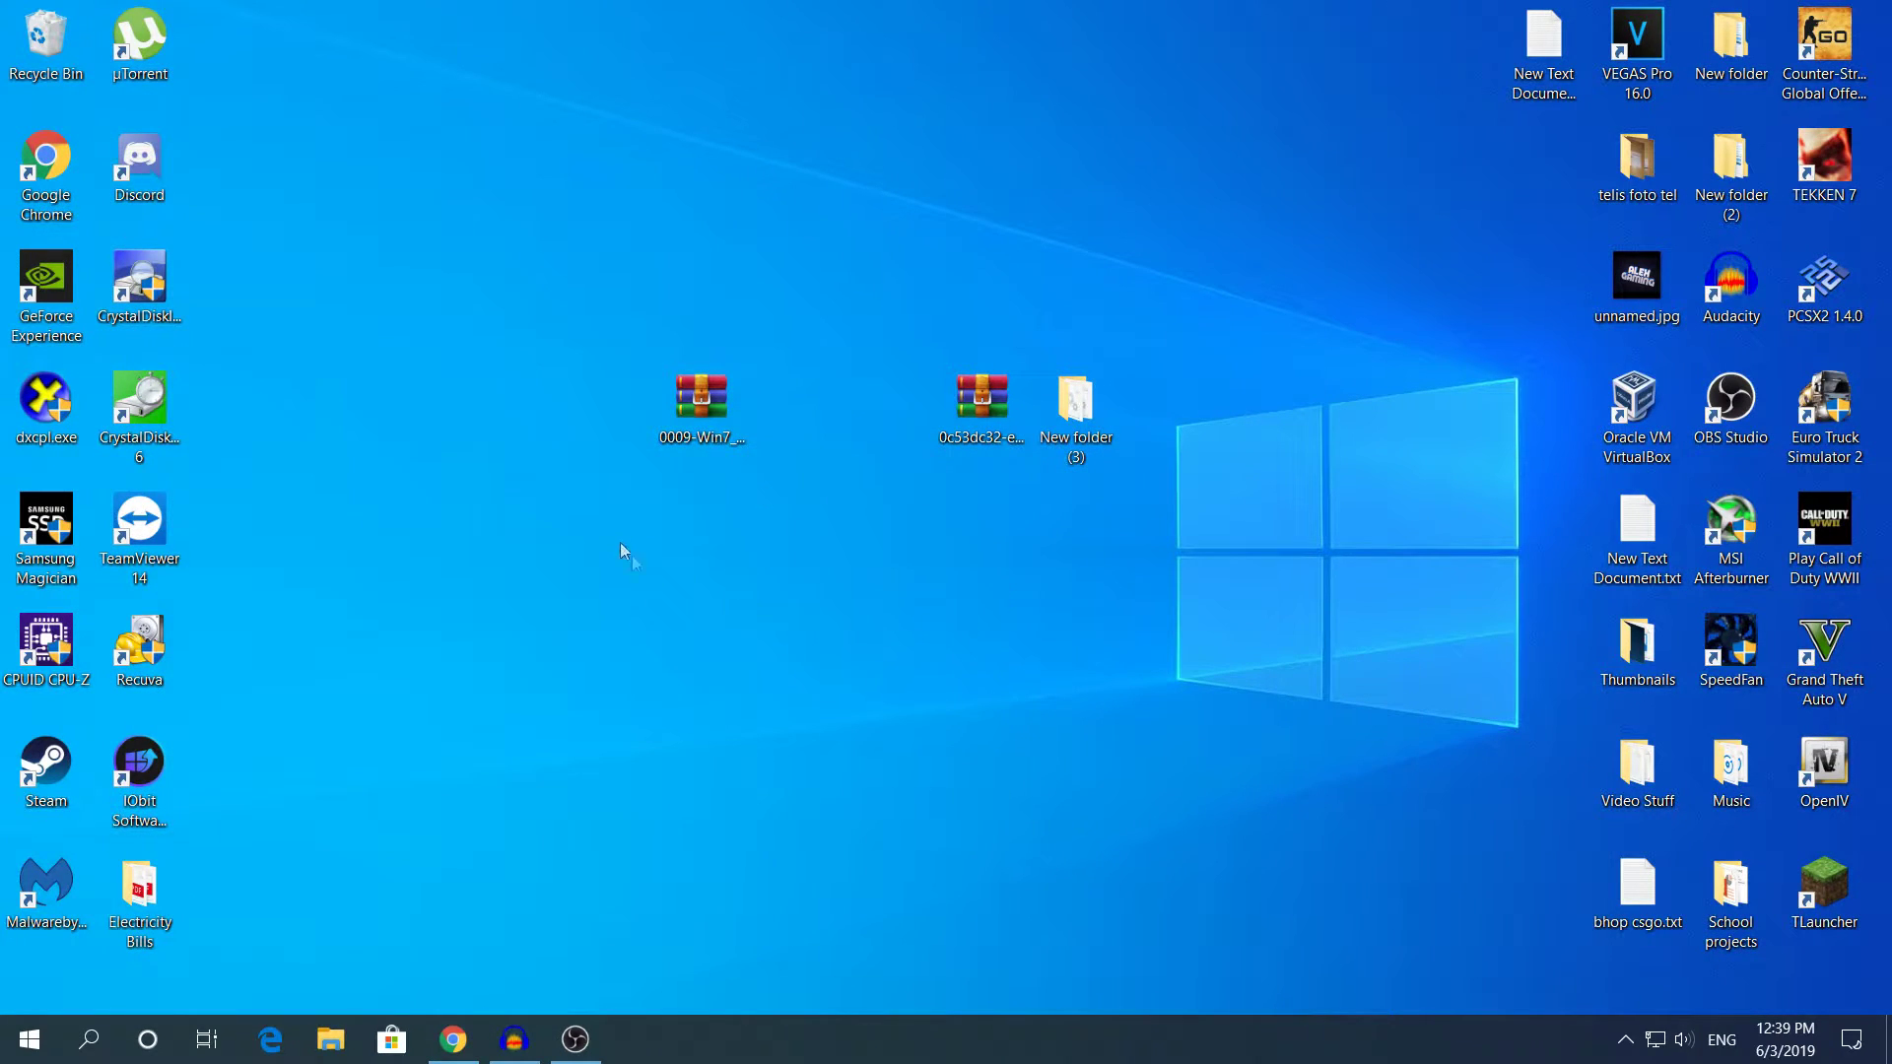
Inspect the downloaded archives and open 0009-Win7_Win8_Win81_Win10_R282.zip in WinRAR.
drag(636, 511, 987, 370)
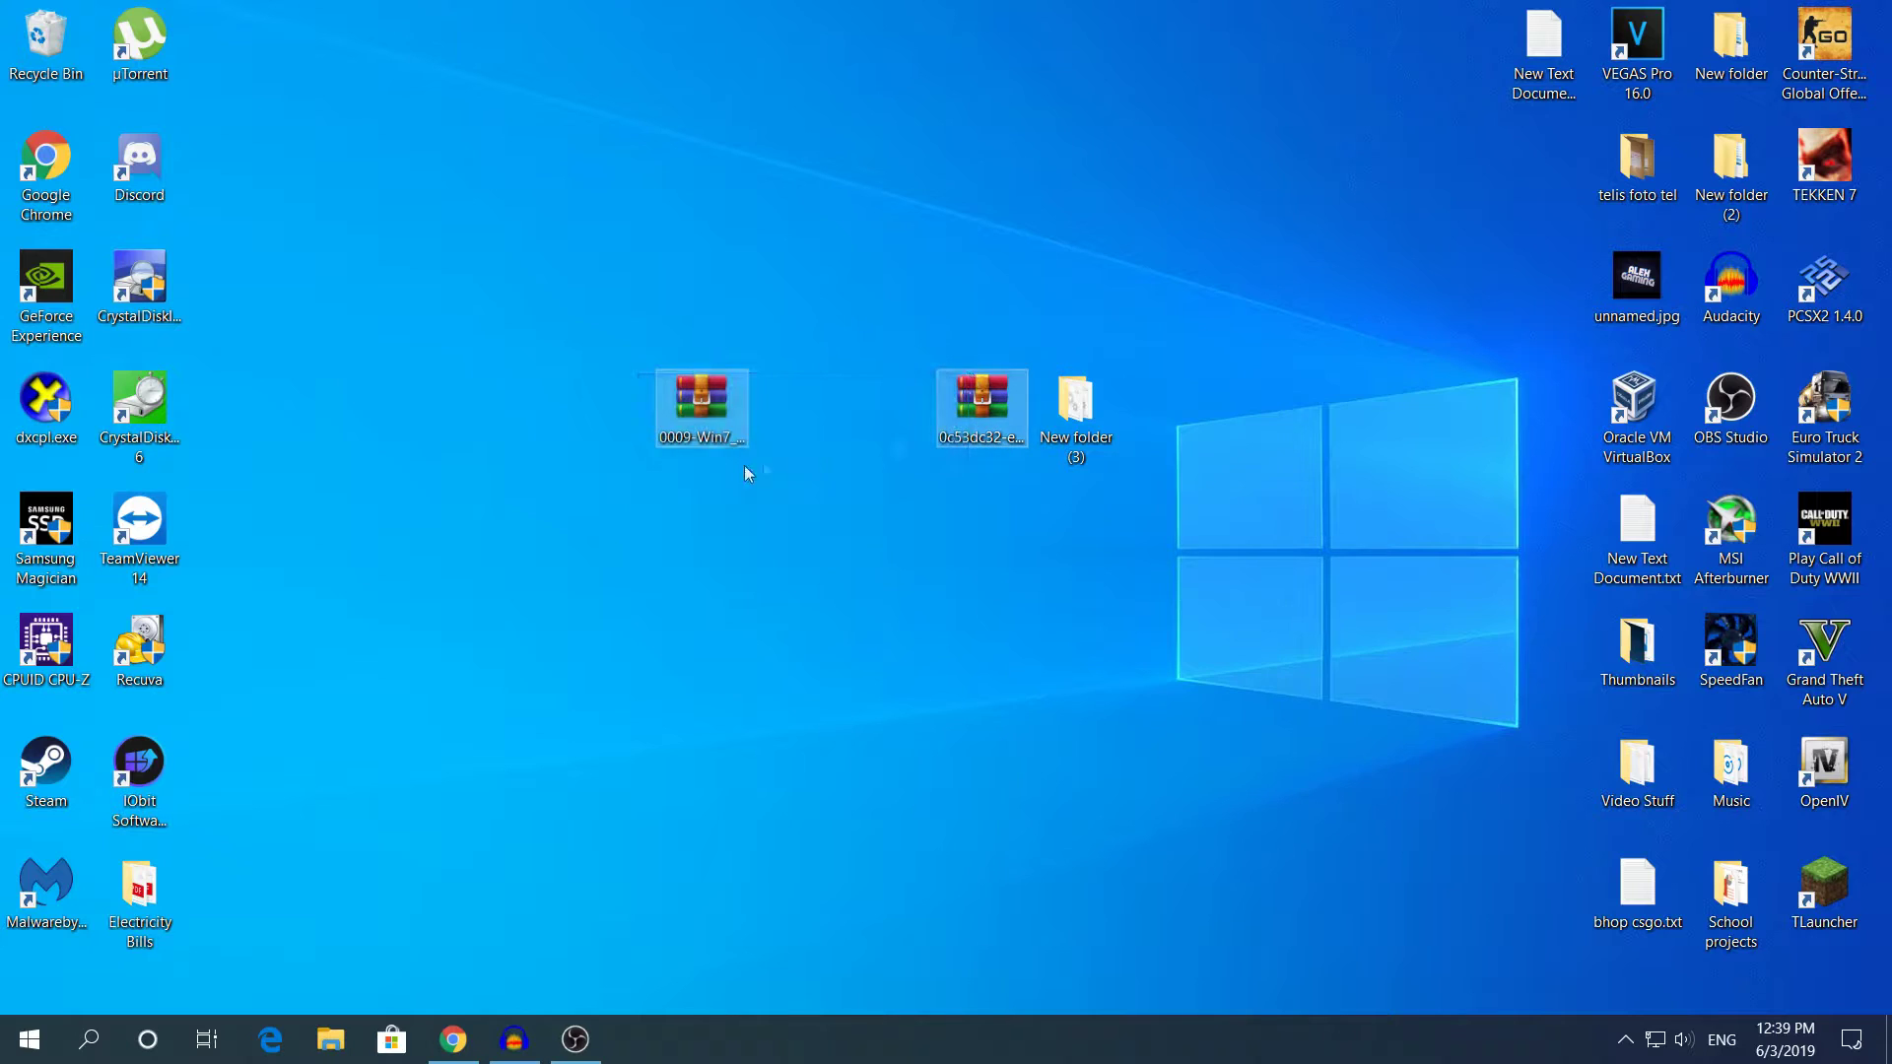
click(906, 542)
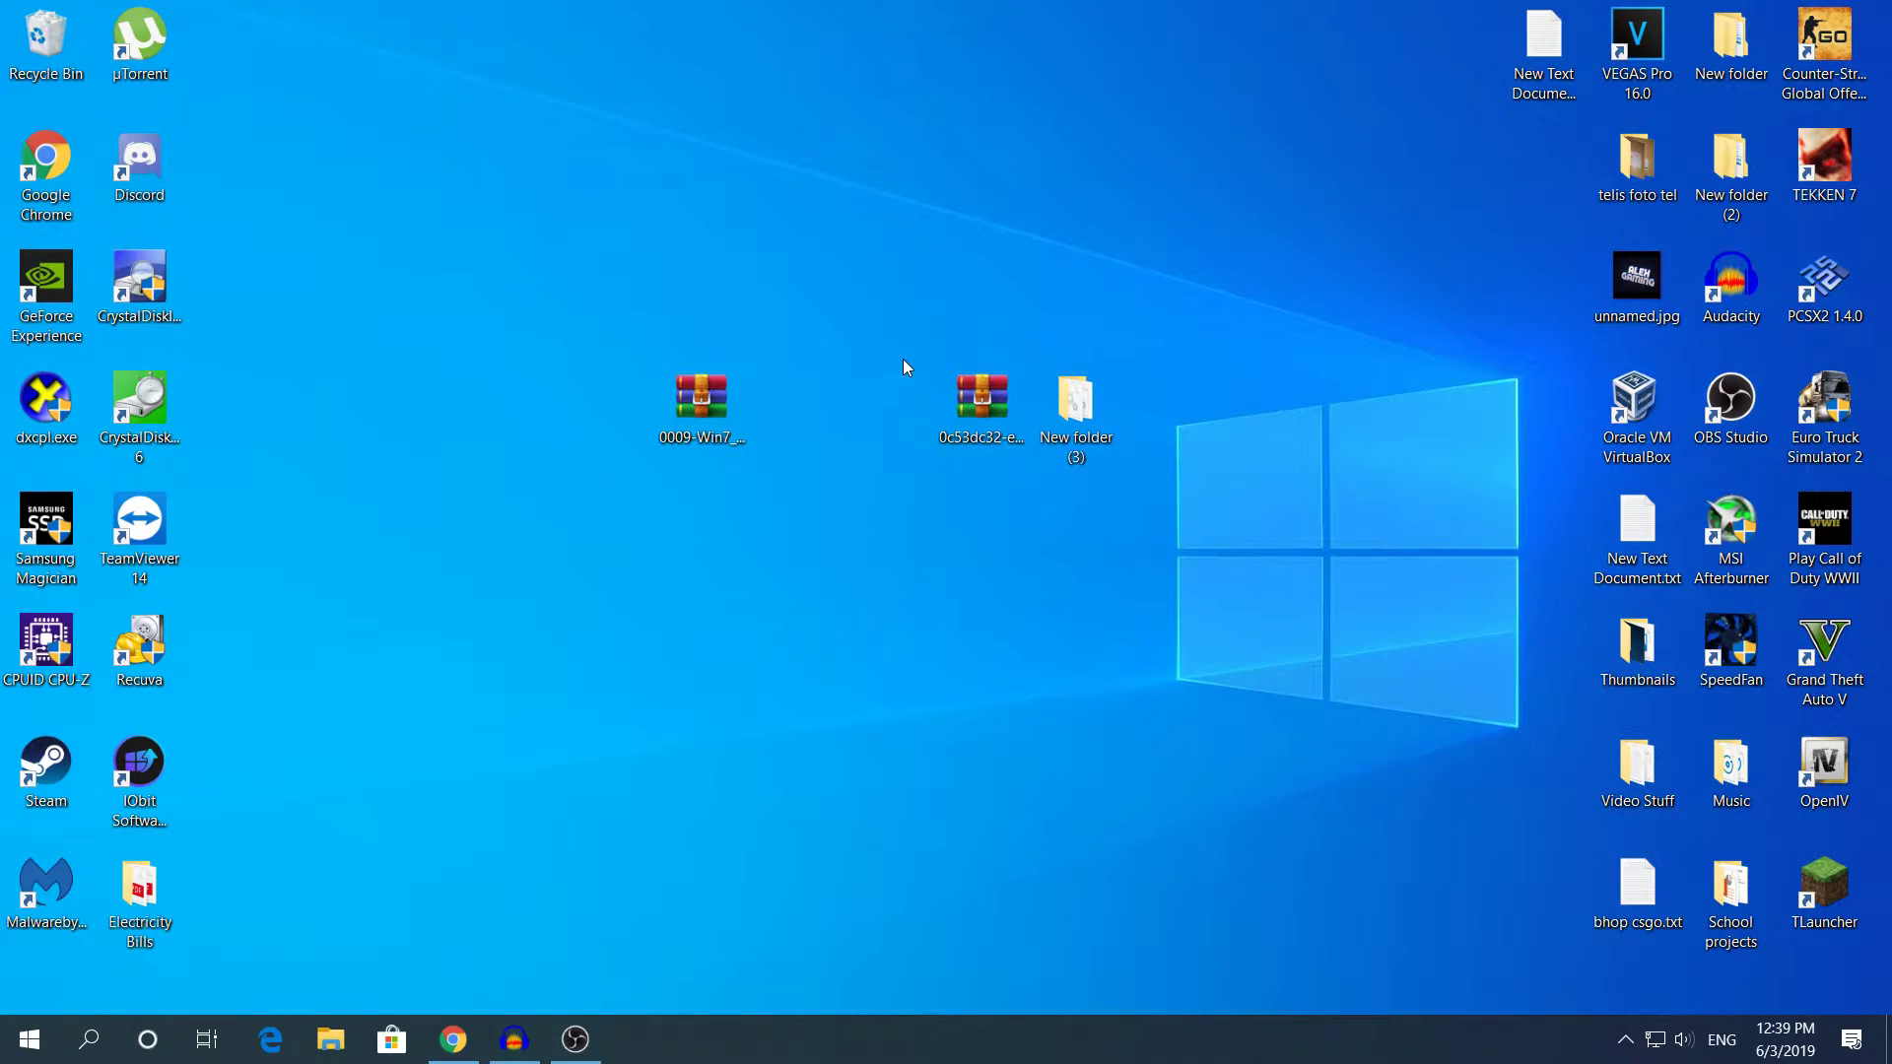
click(981, 399)
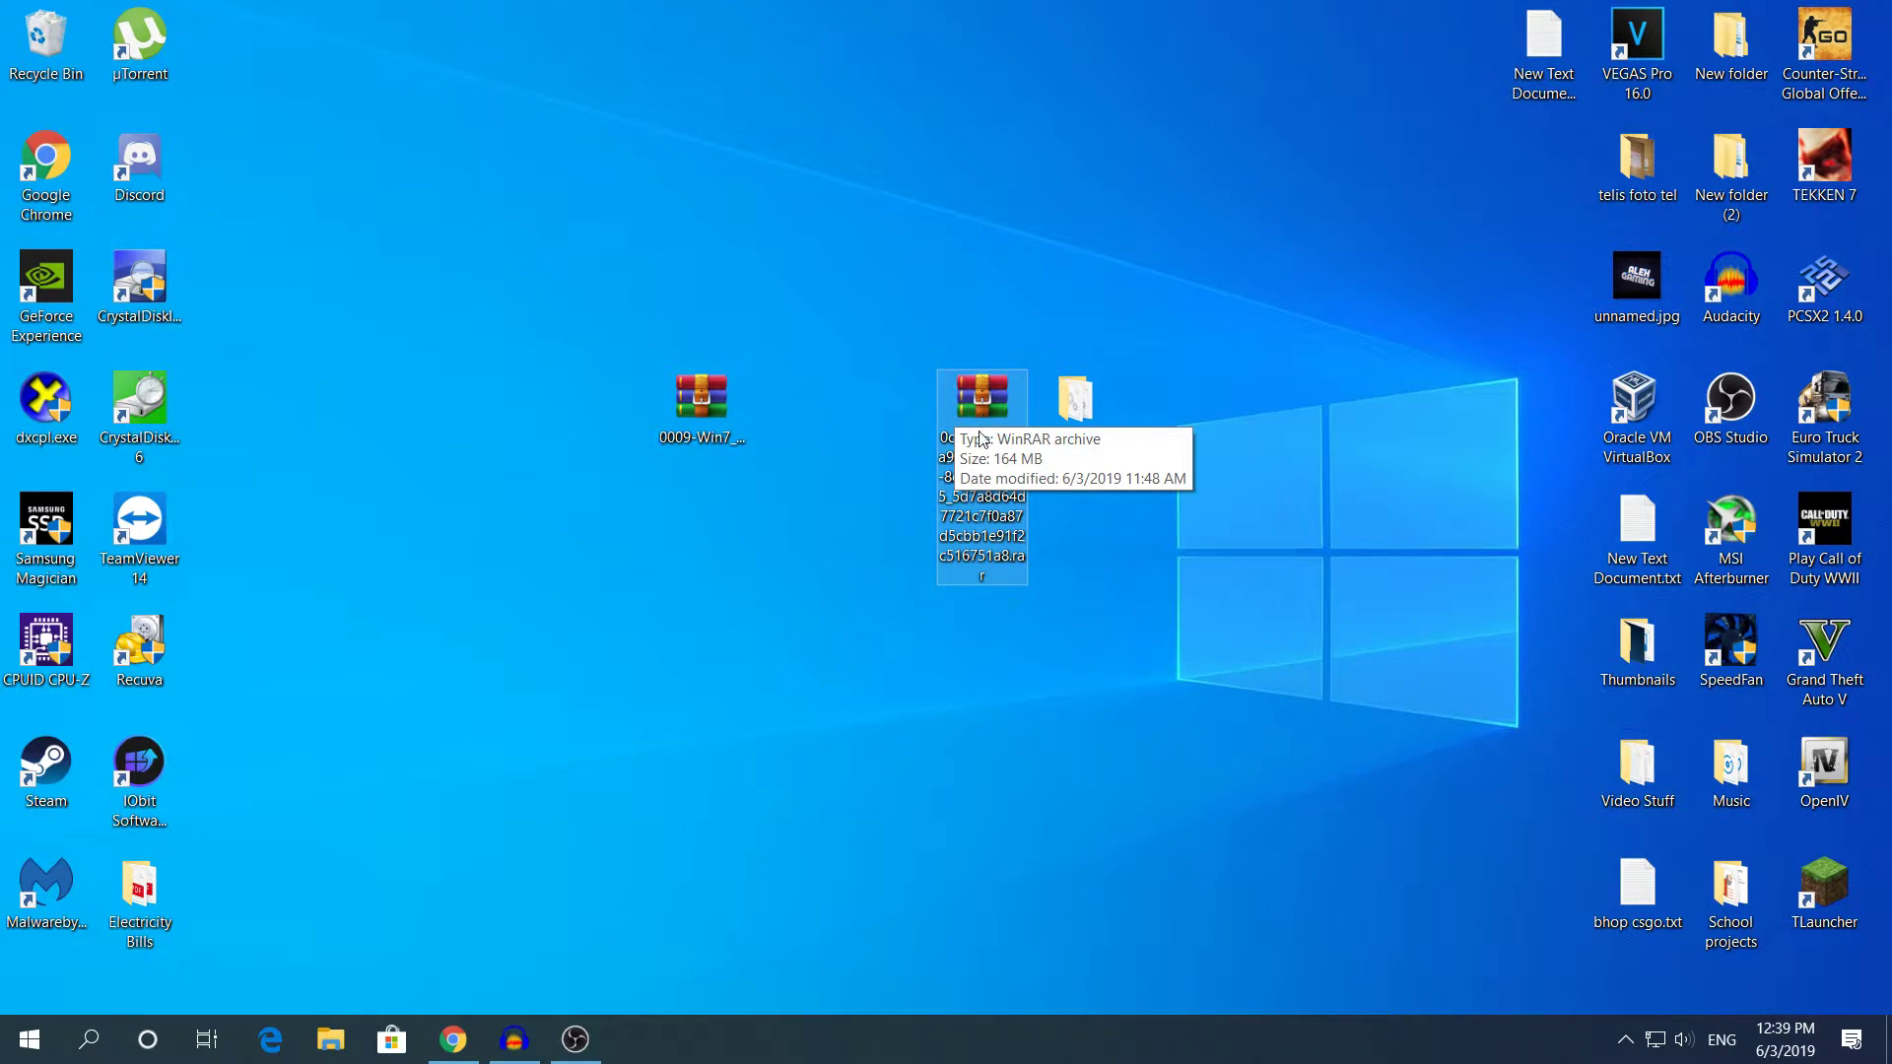
click(838, 437)
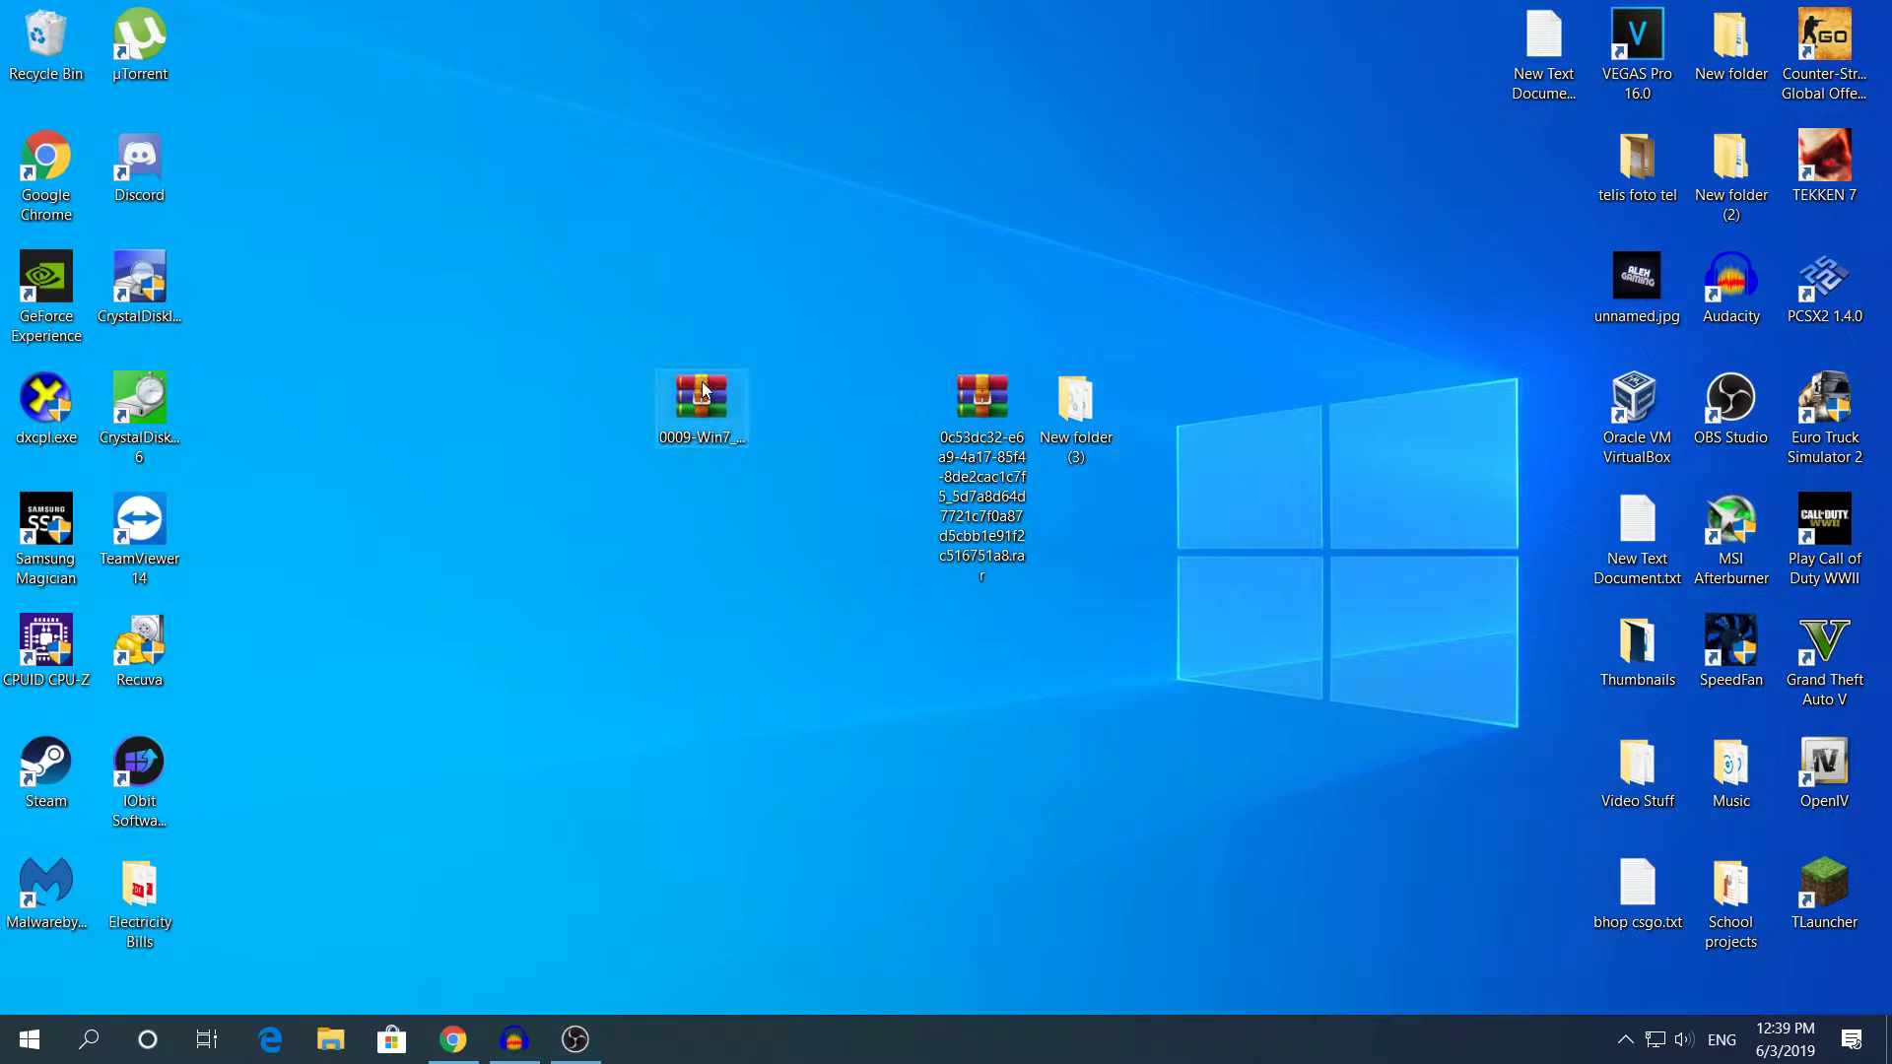
click(680, 413)
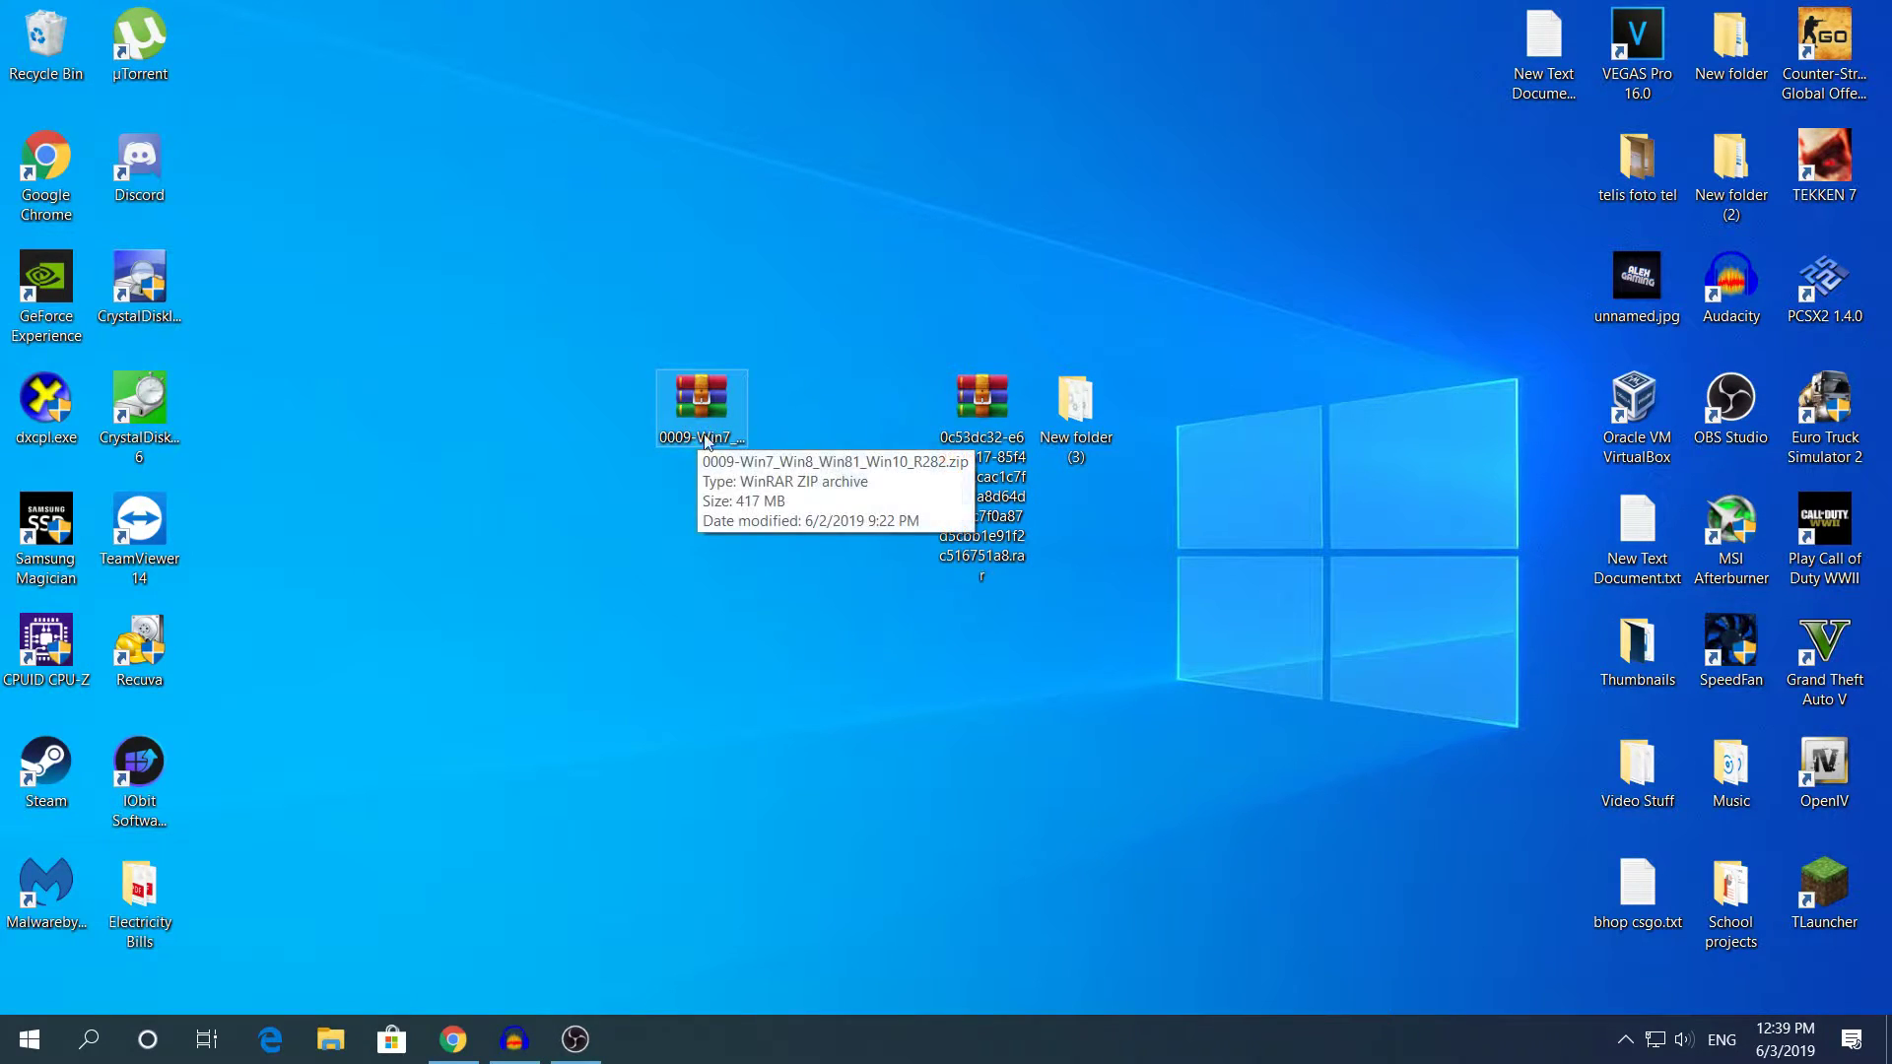
click(695, 428)
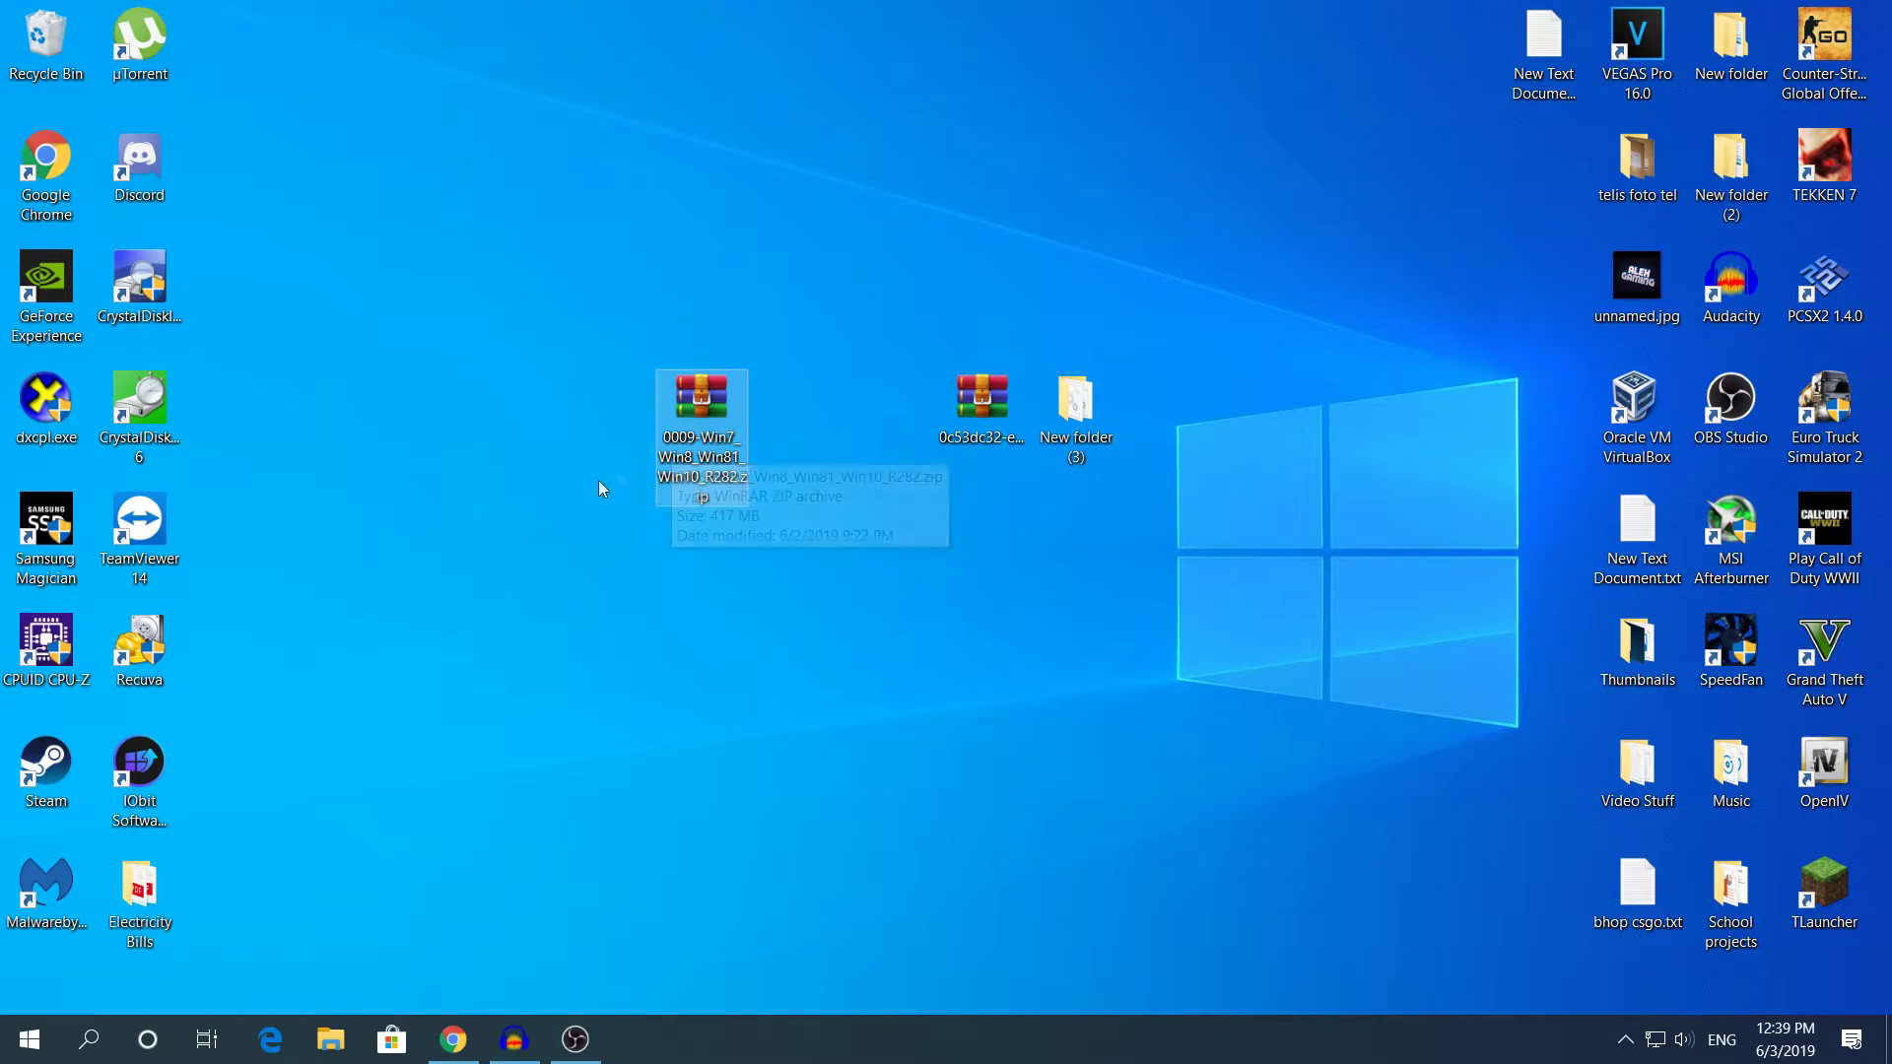
double_click(676, 421)
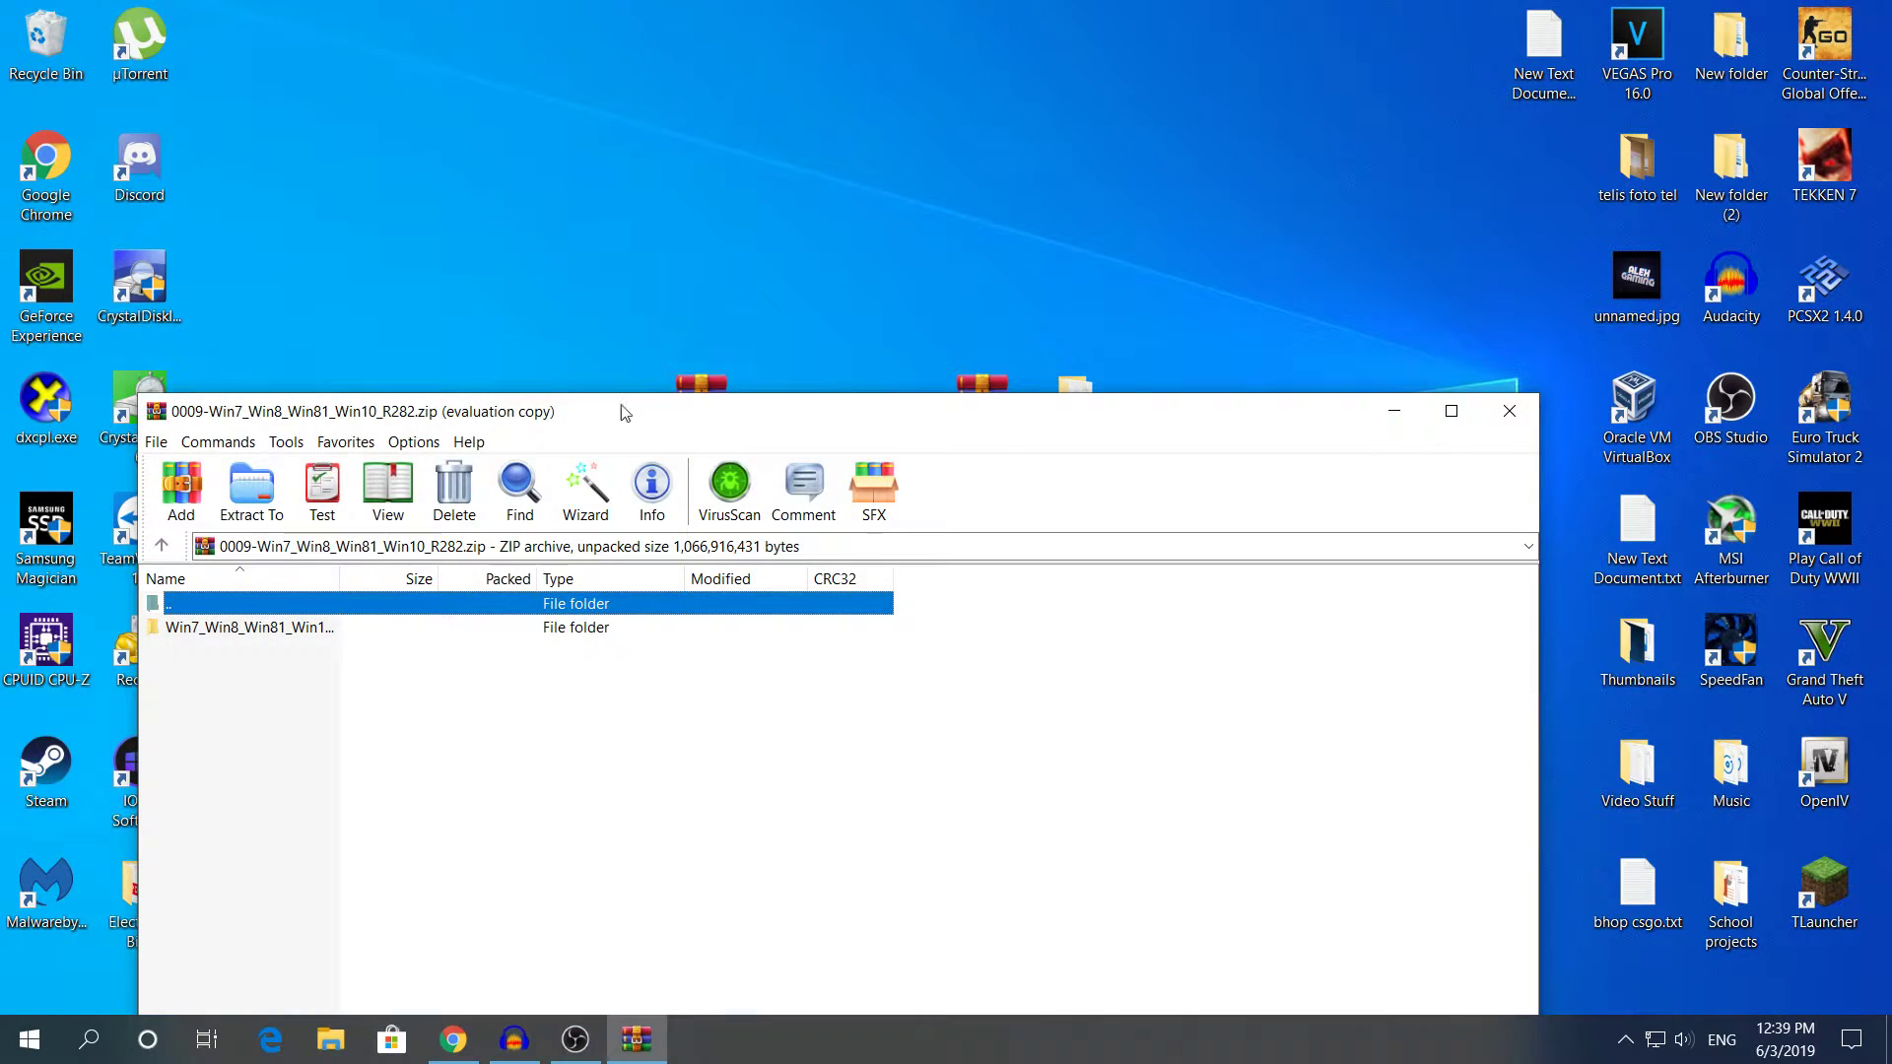
Open the Win7_Win8_Win81_Win10_R282 folder in the archive and run Setup.exe.
drag(622, 427, 732, 170)
double_click(444, 381)
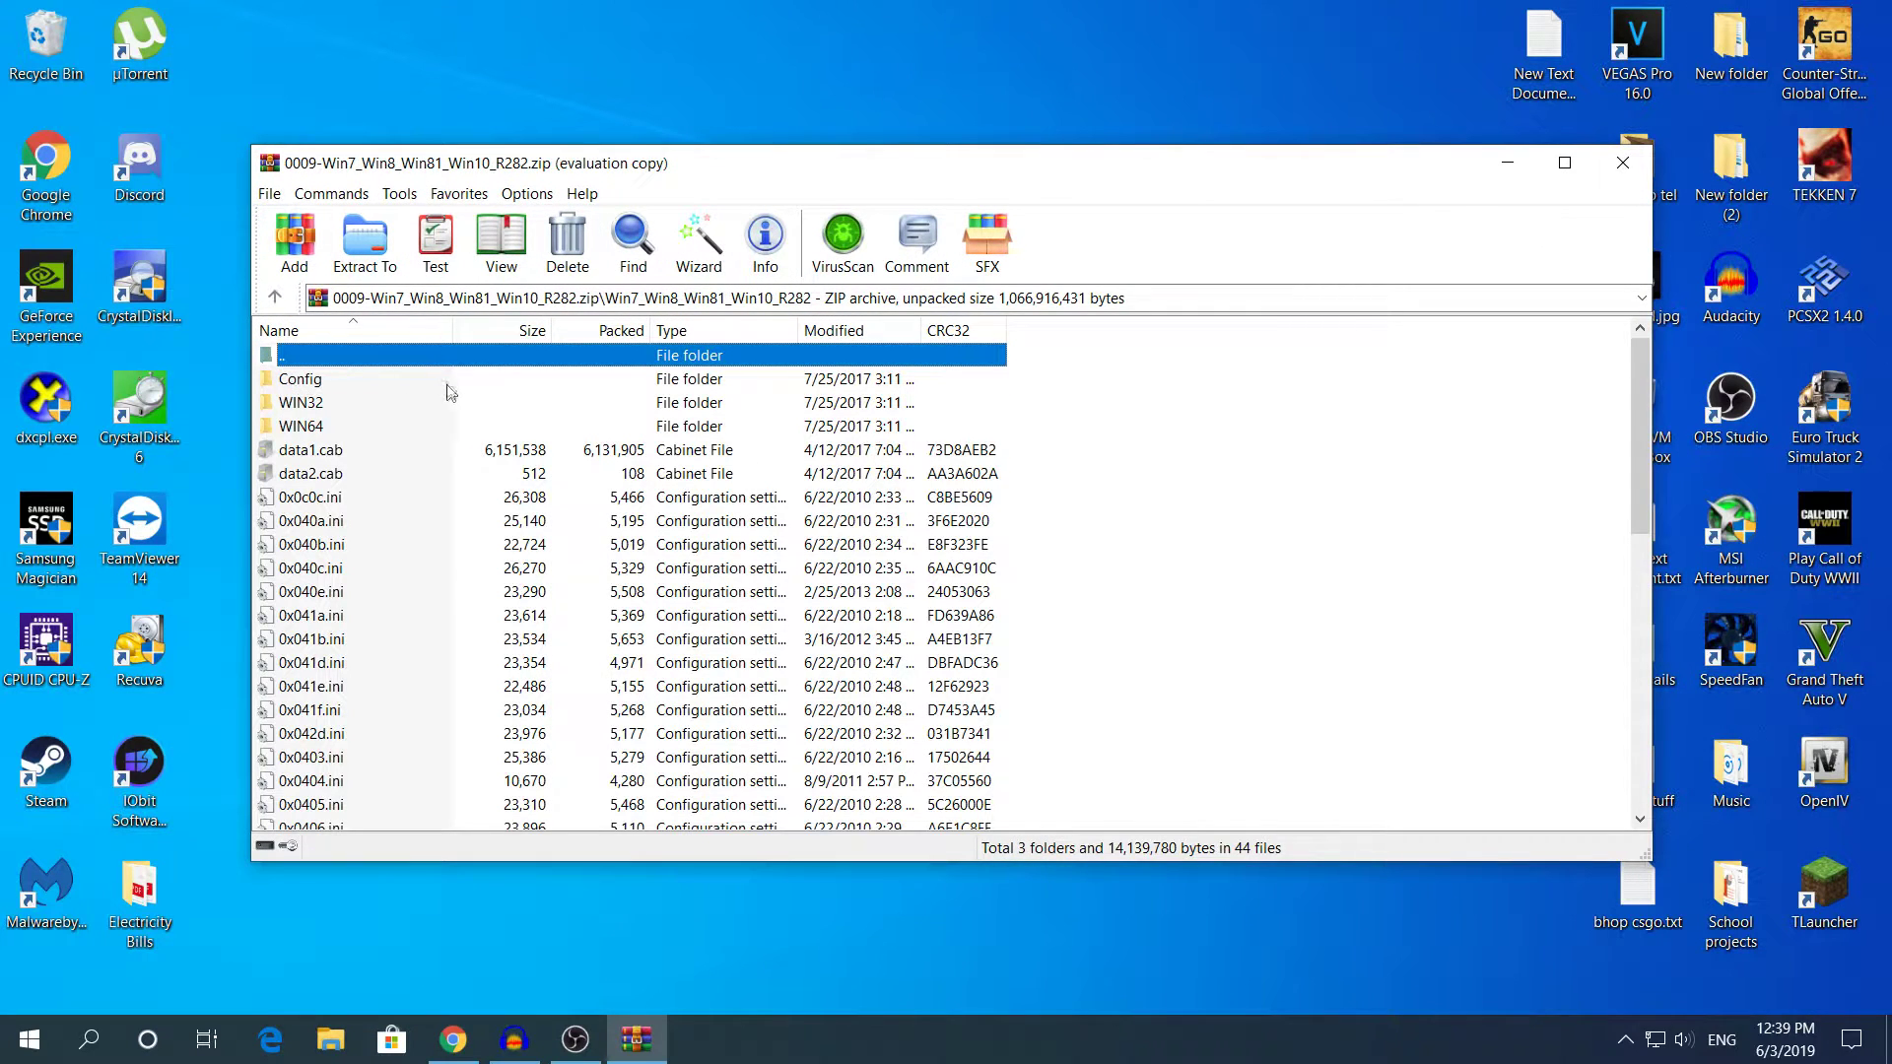
scroll(481, 470, down, 9)
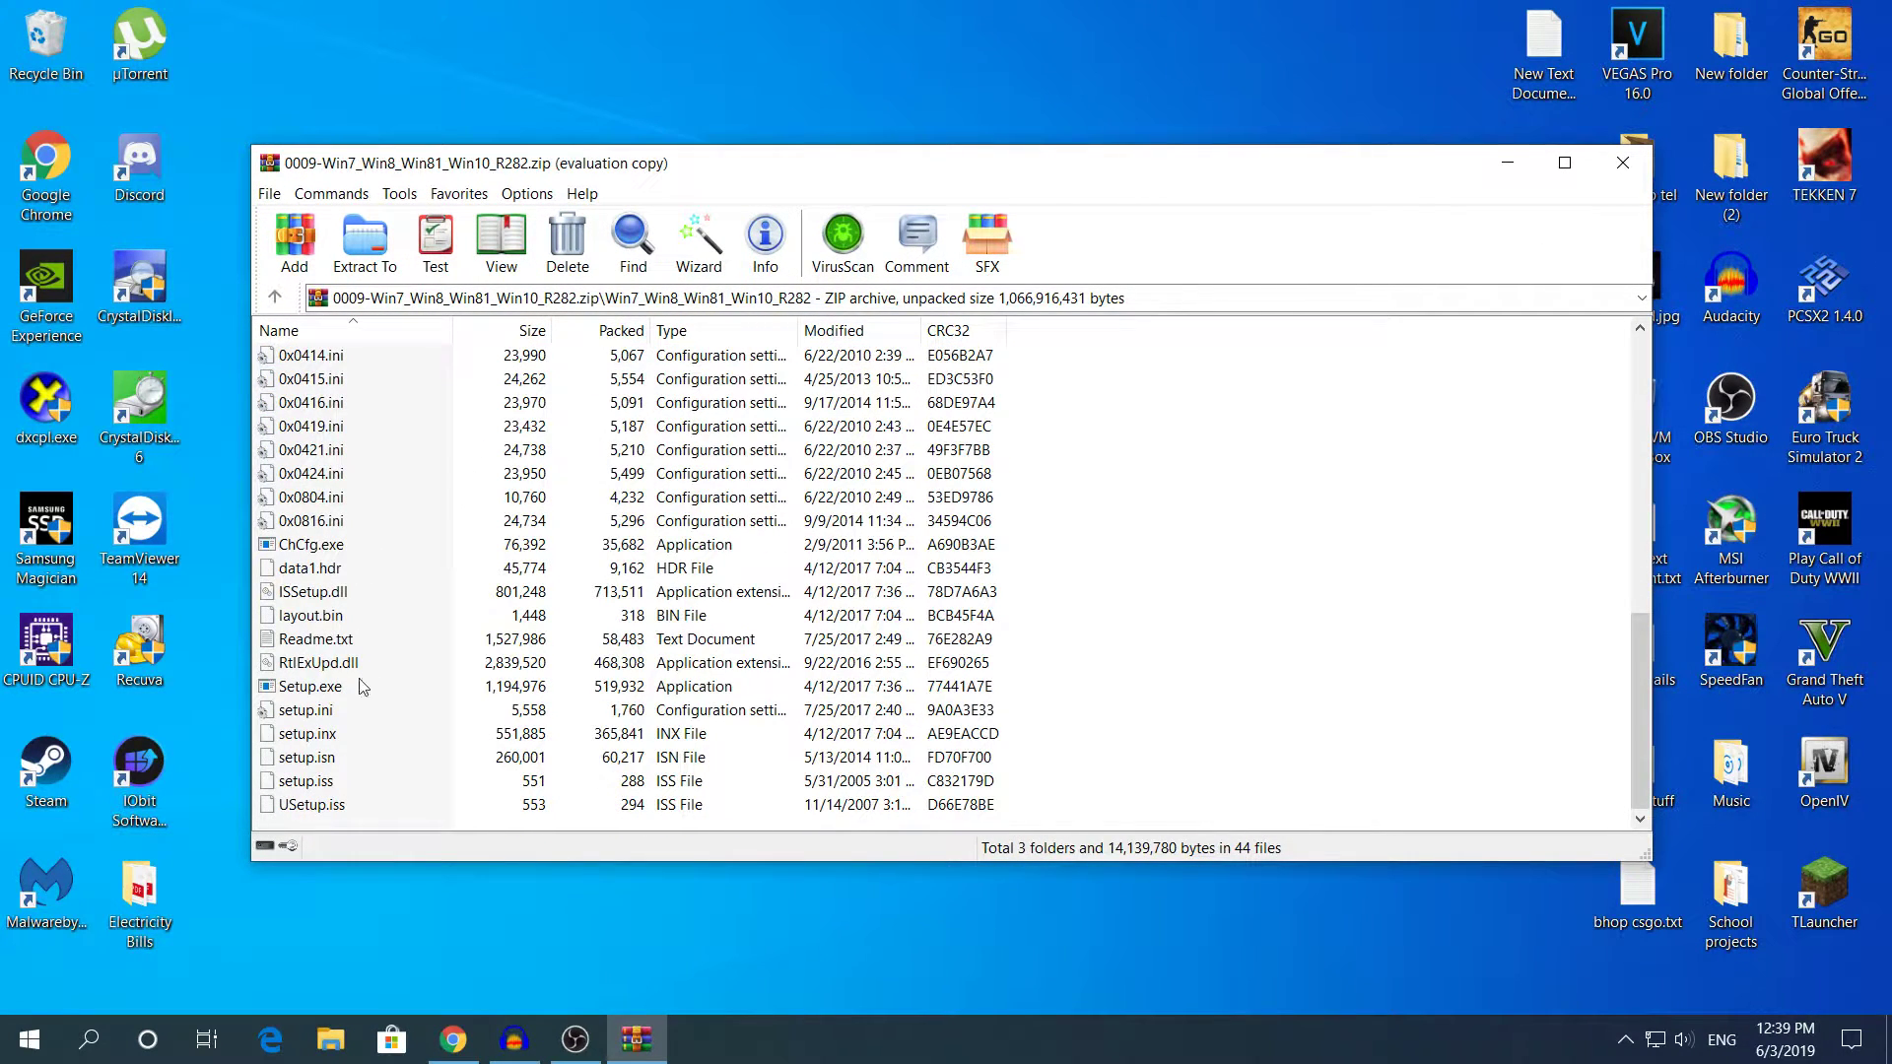
click(318, 689)
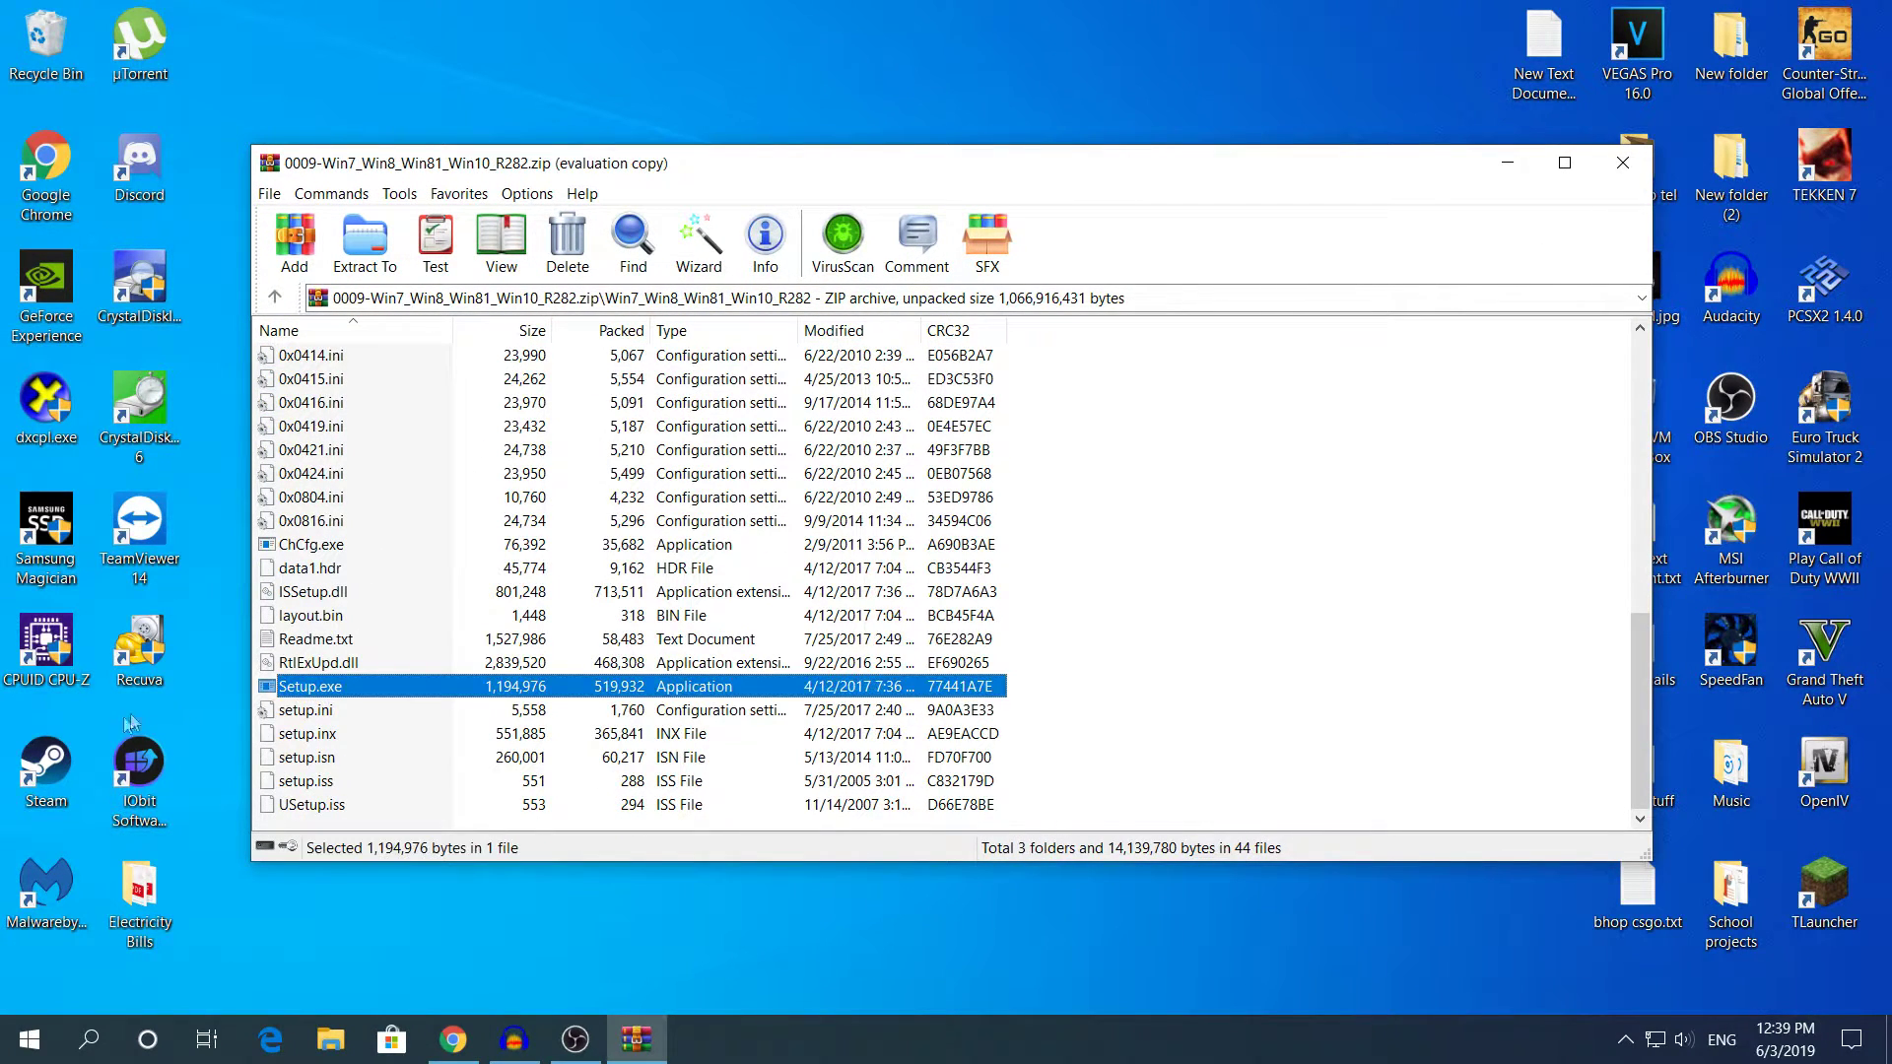
double_click(305, 686)
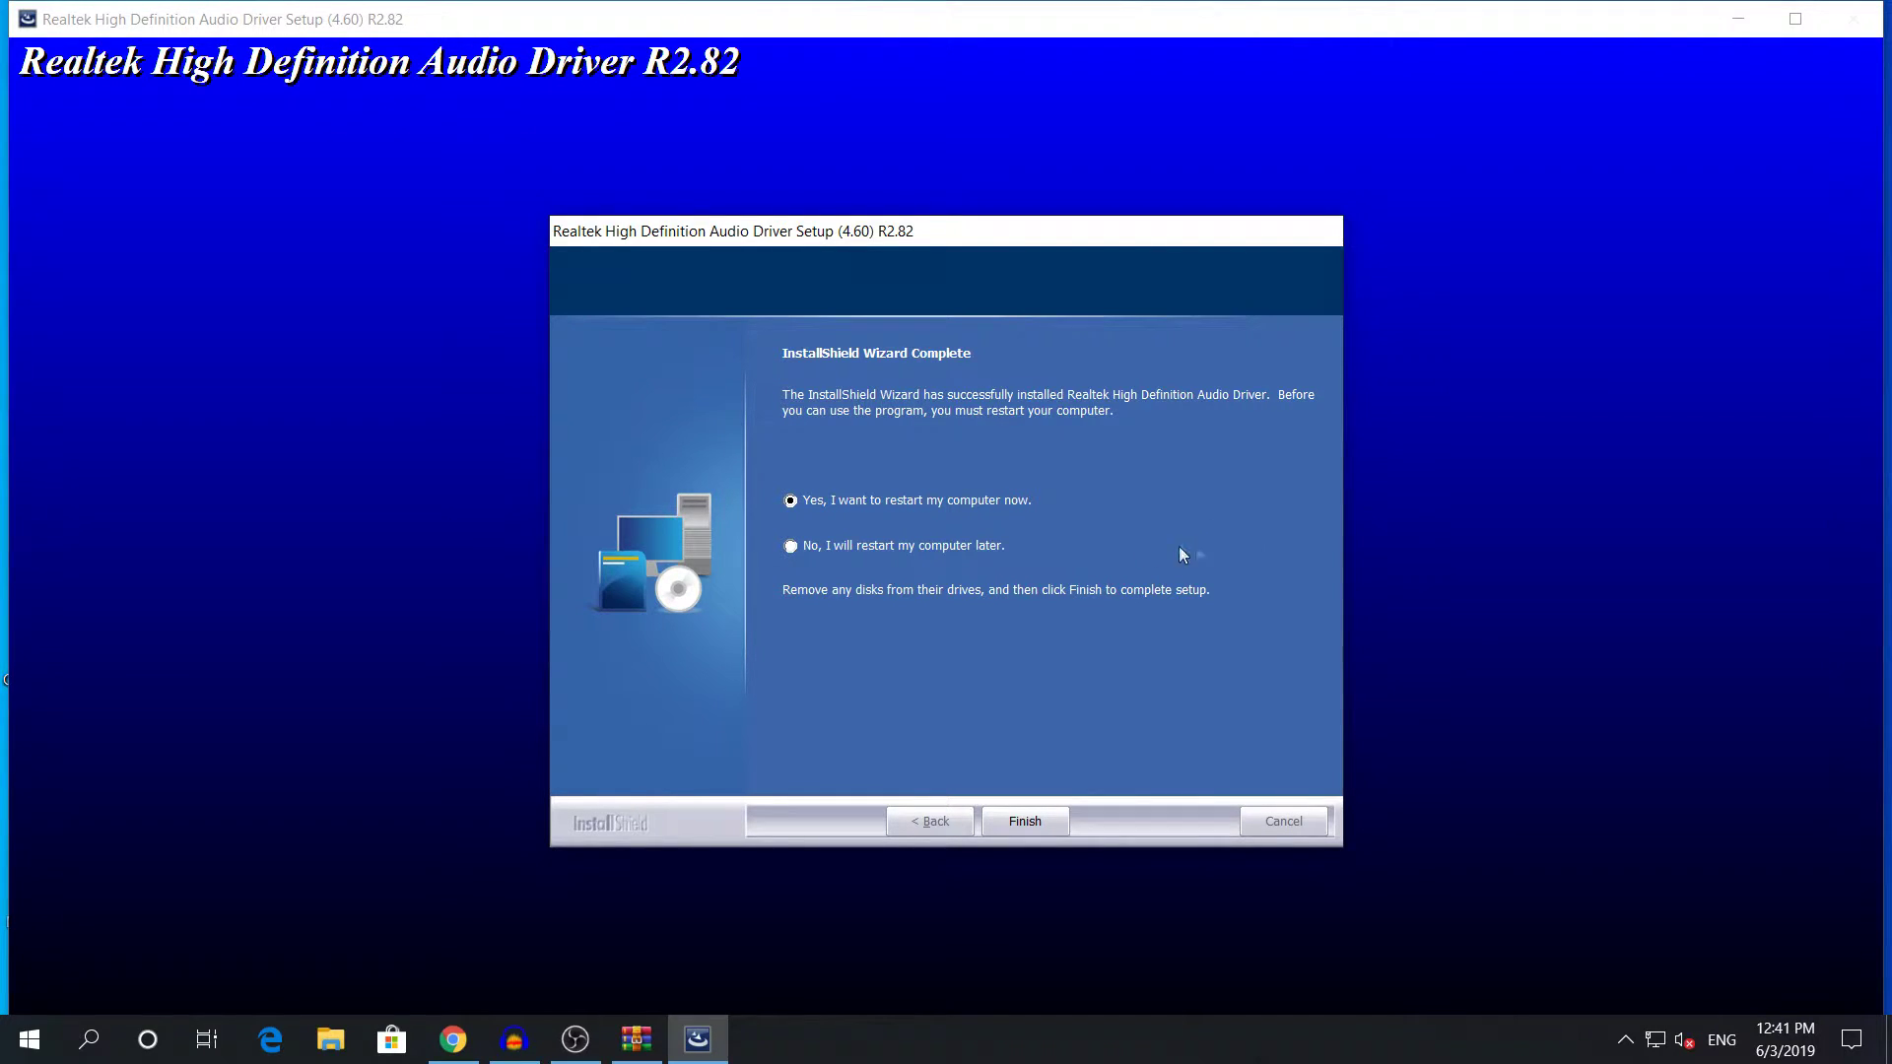
Finish and close the completed Realtek R2.82 driver installer.
click(1001, 814)
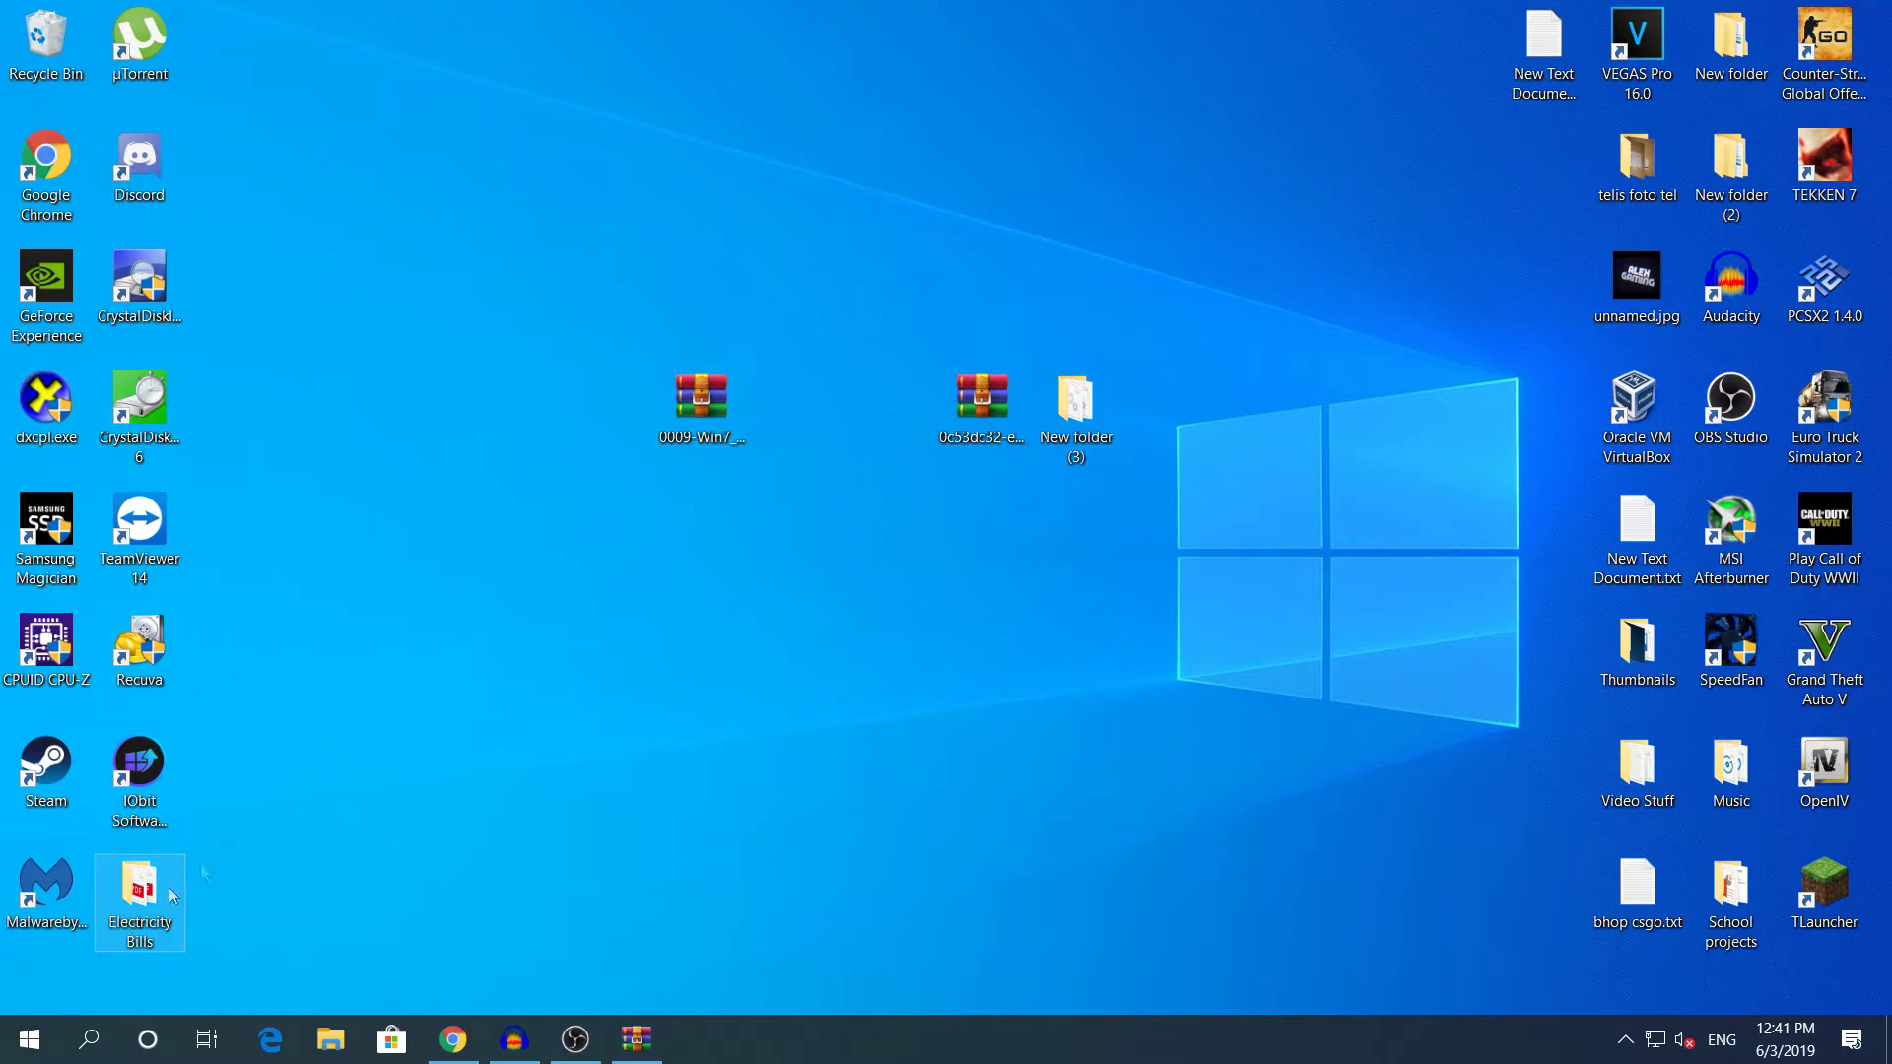
Open the Start button's Win+X menu listing Device Manager and Disk Management.
right_click(29, 1039)
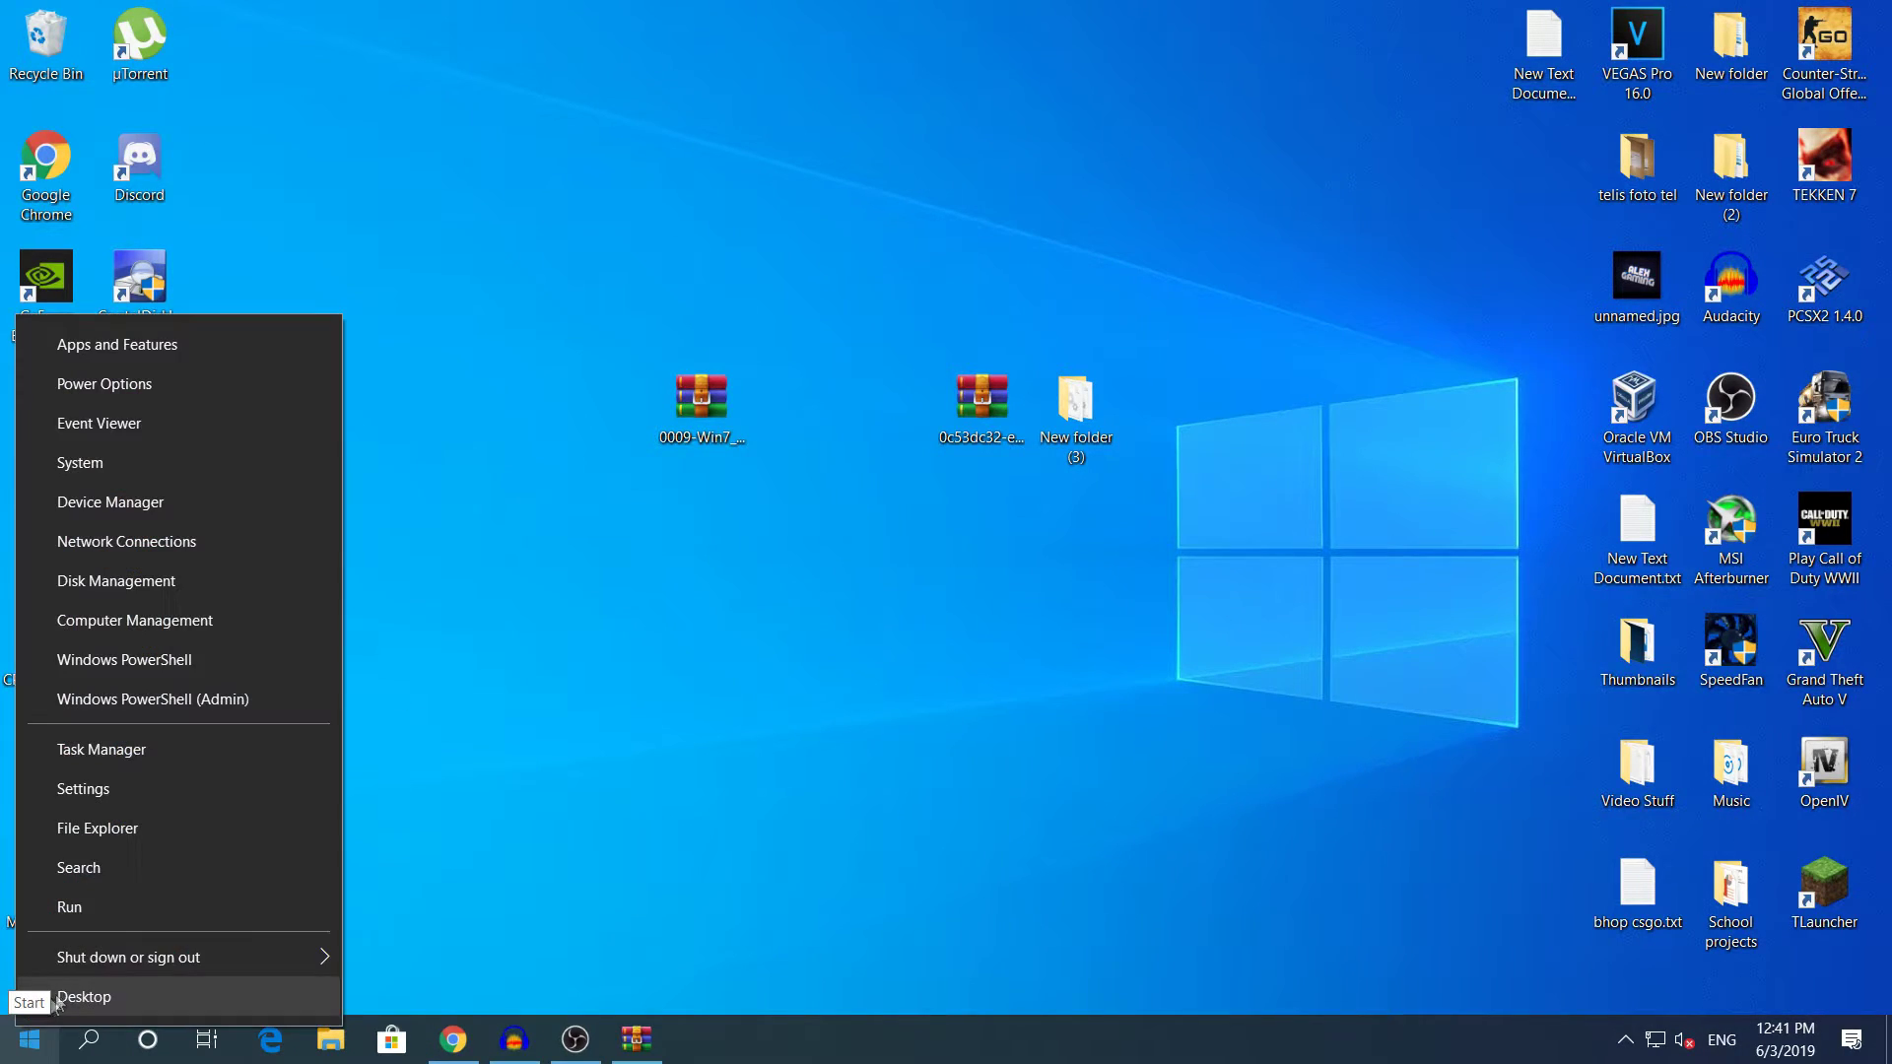
Open Device Manager, set the Realtek speaker volume to 8, and move the window aside.
click(67, 504)
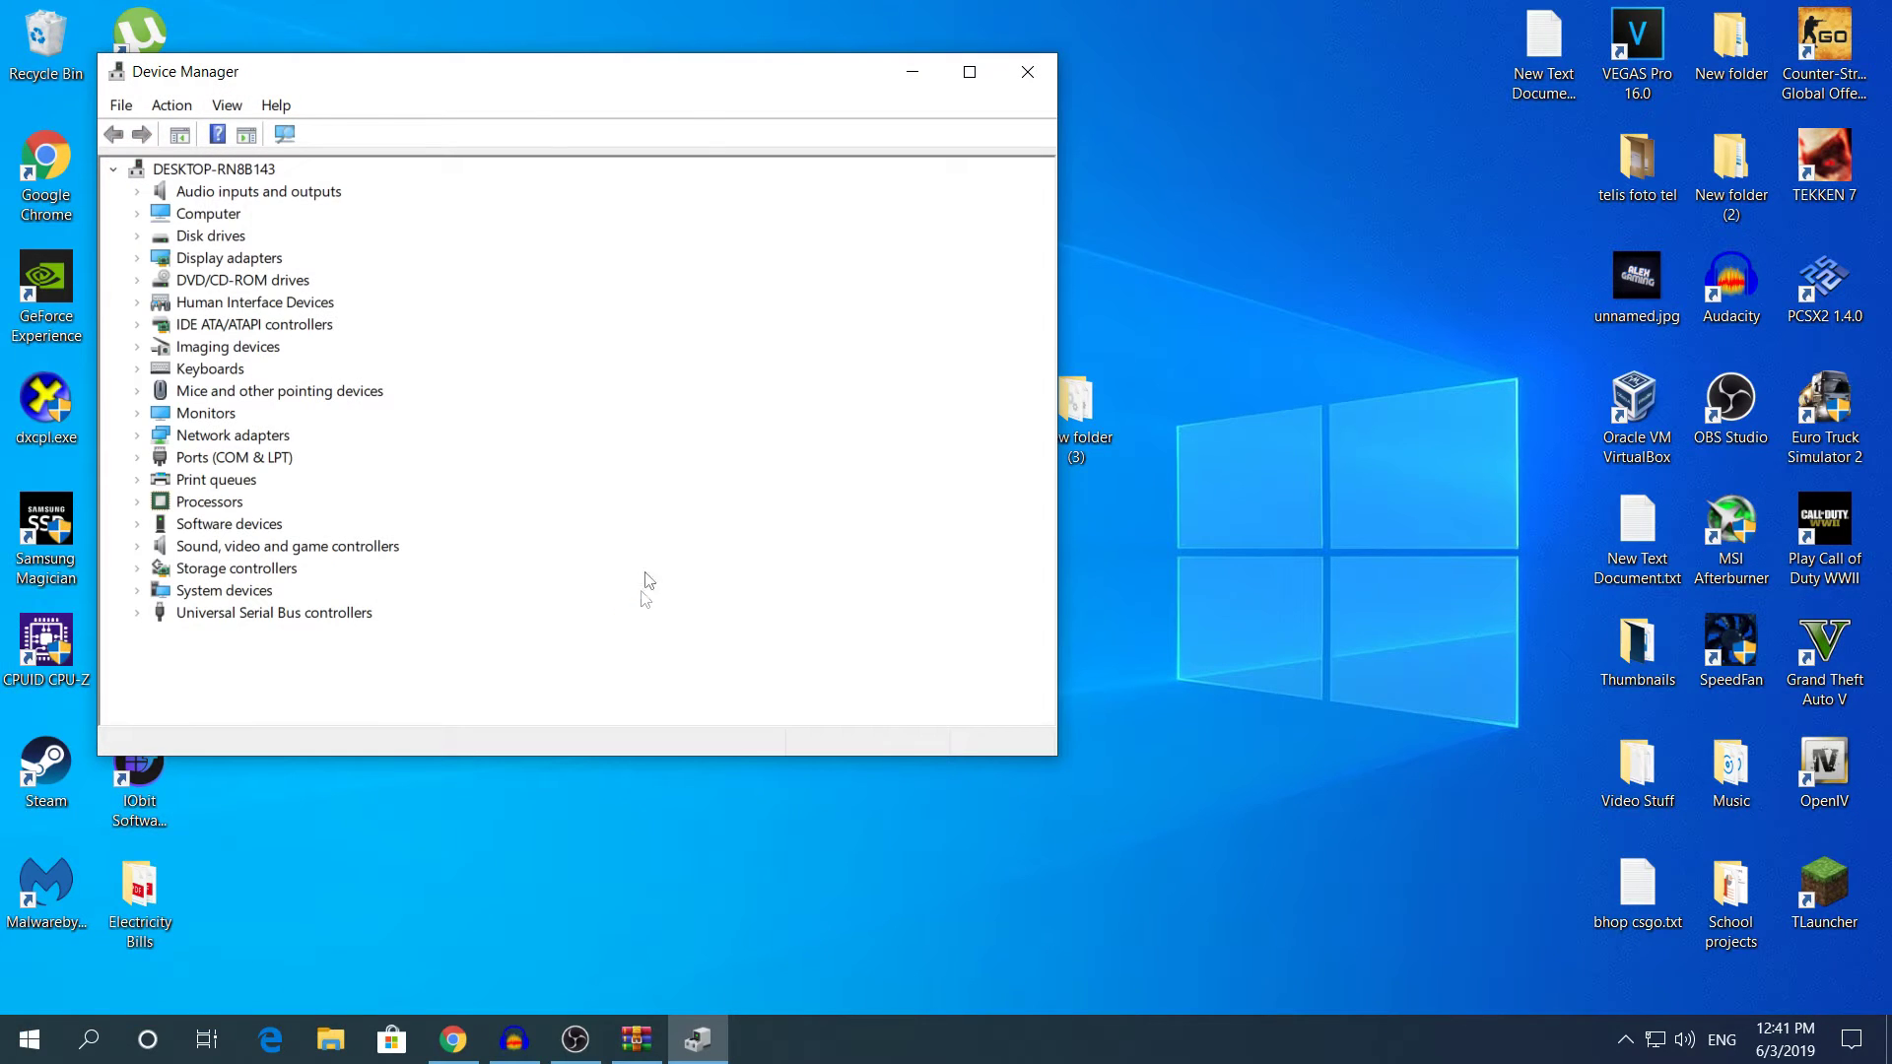
click(1684, 1042)
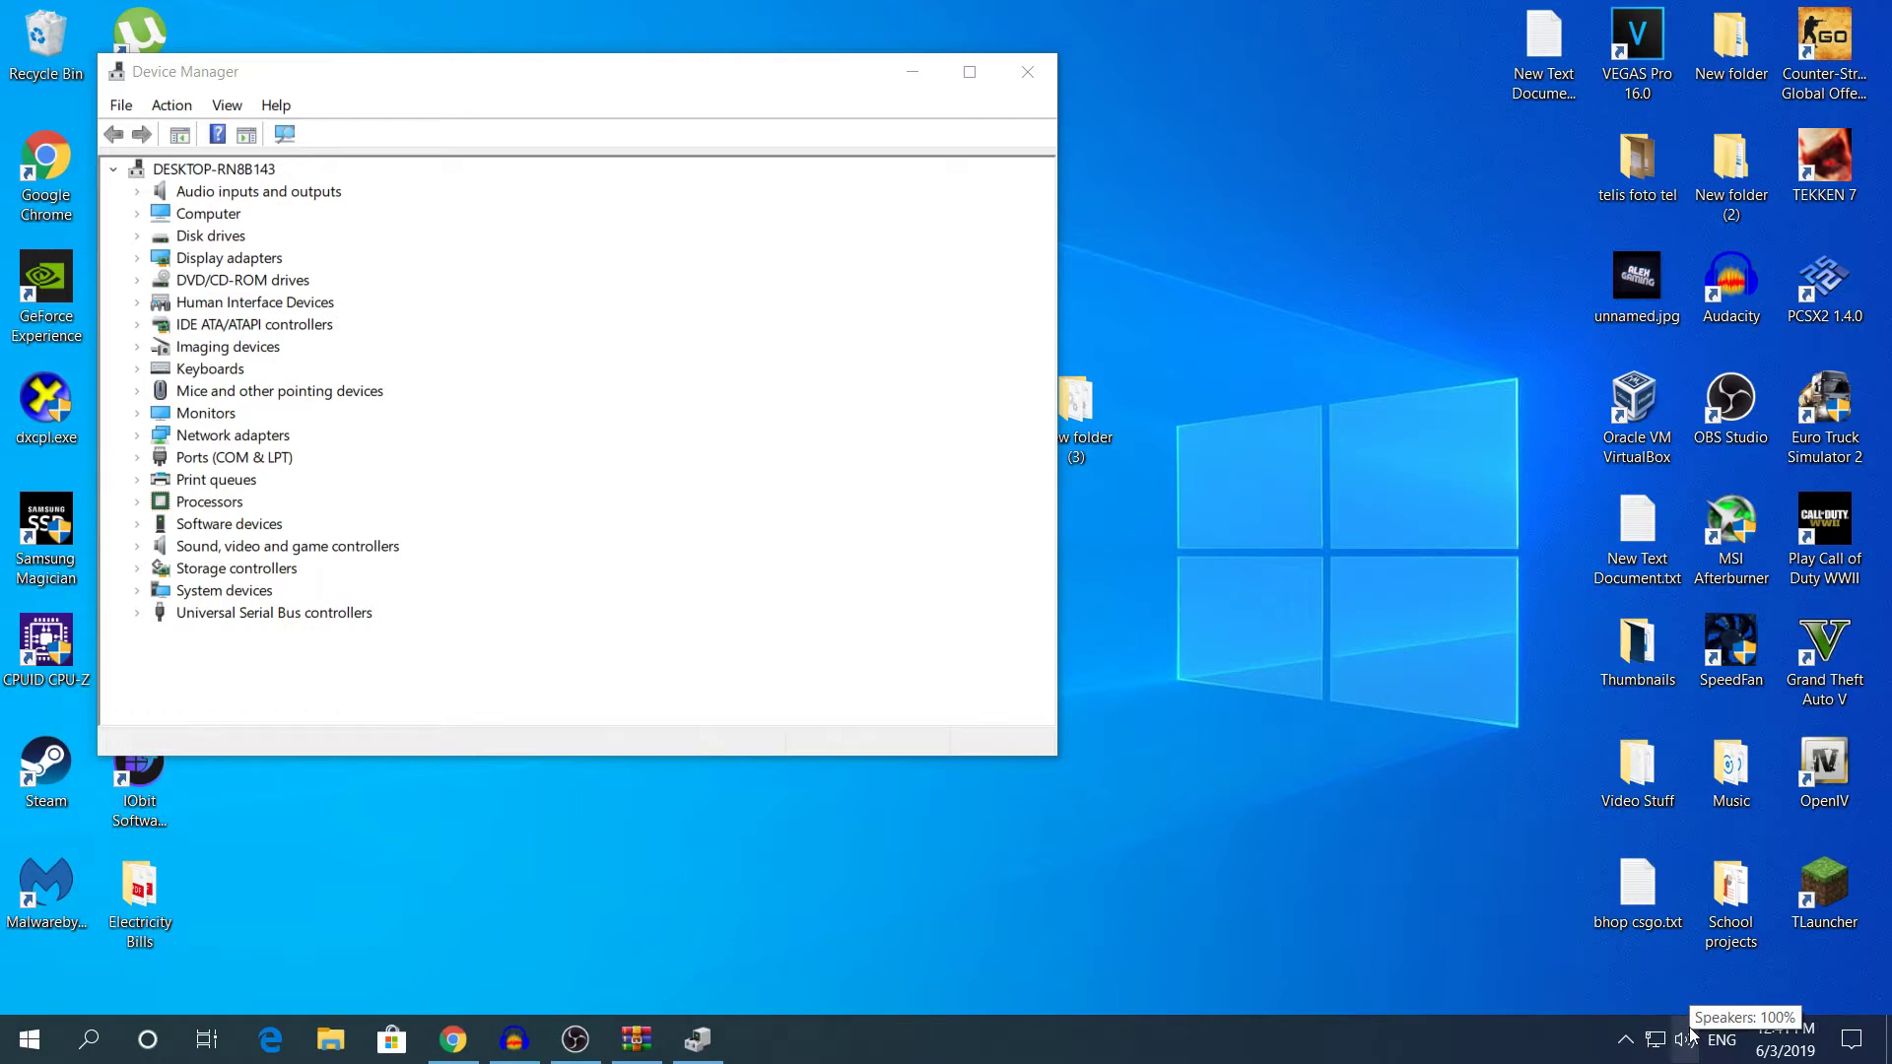
click(1691, 1031)
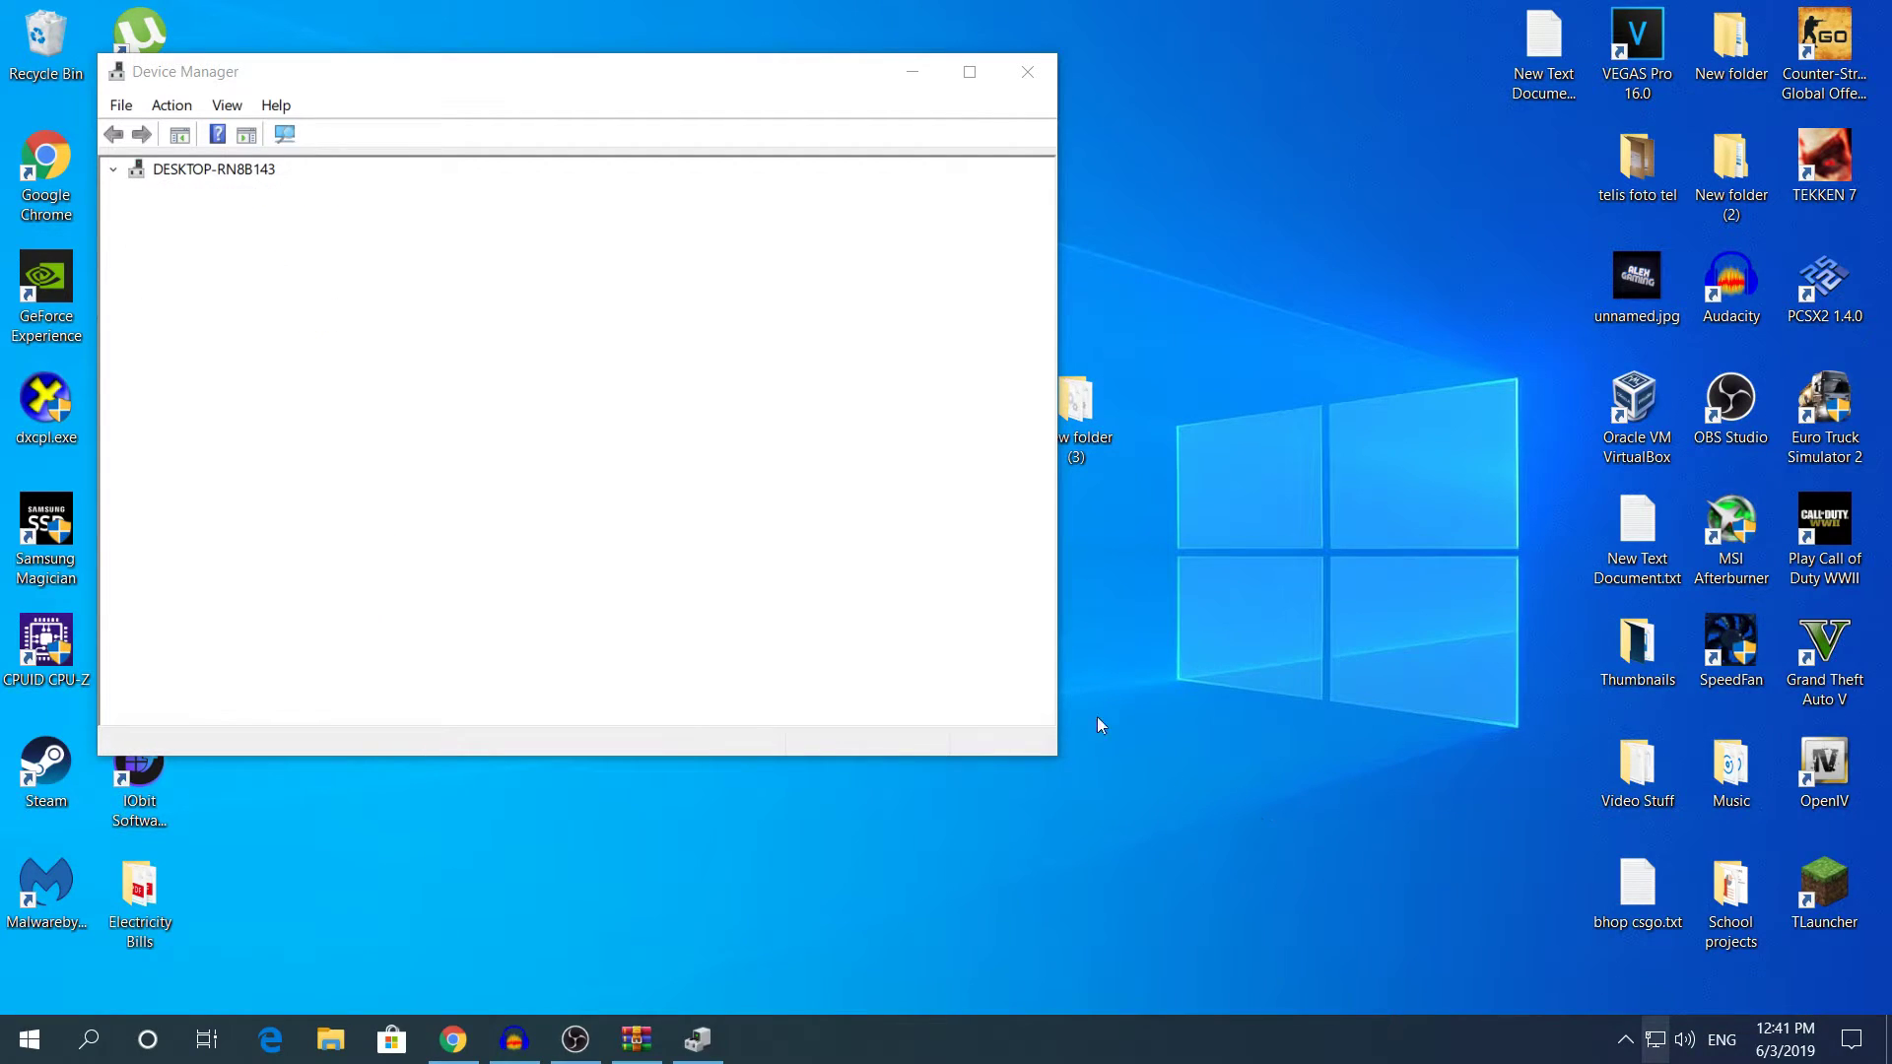
drag(1717, 981, 1460, 987)
key(Right)
key(Right)
key(Right)
key(Right)
key(Right)
key(Right)
key(Right)
key(Right)
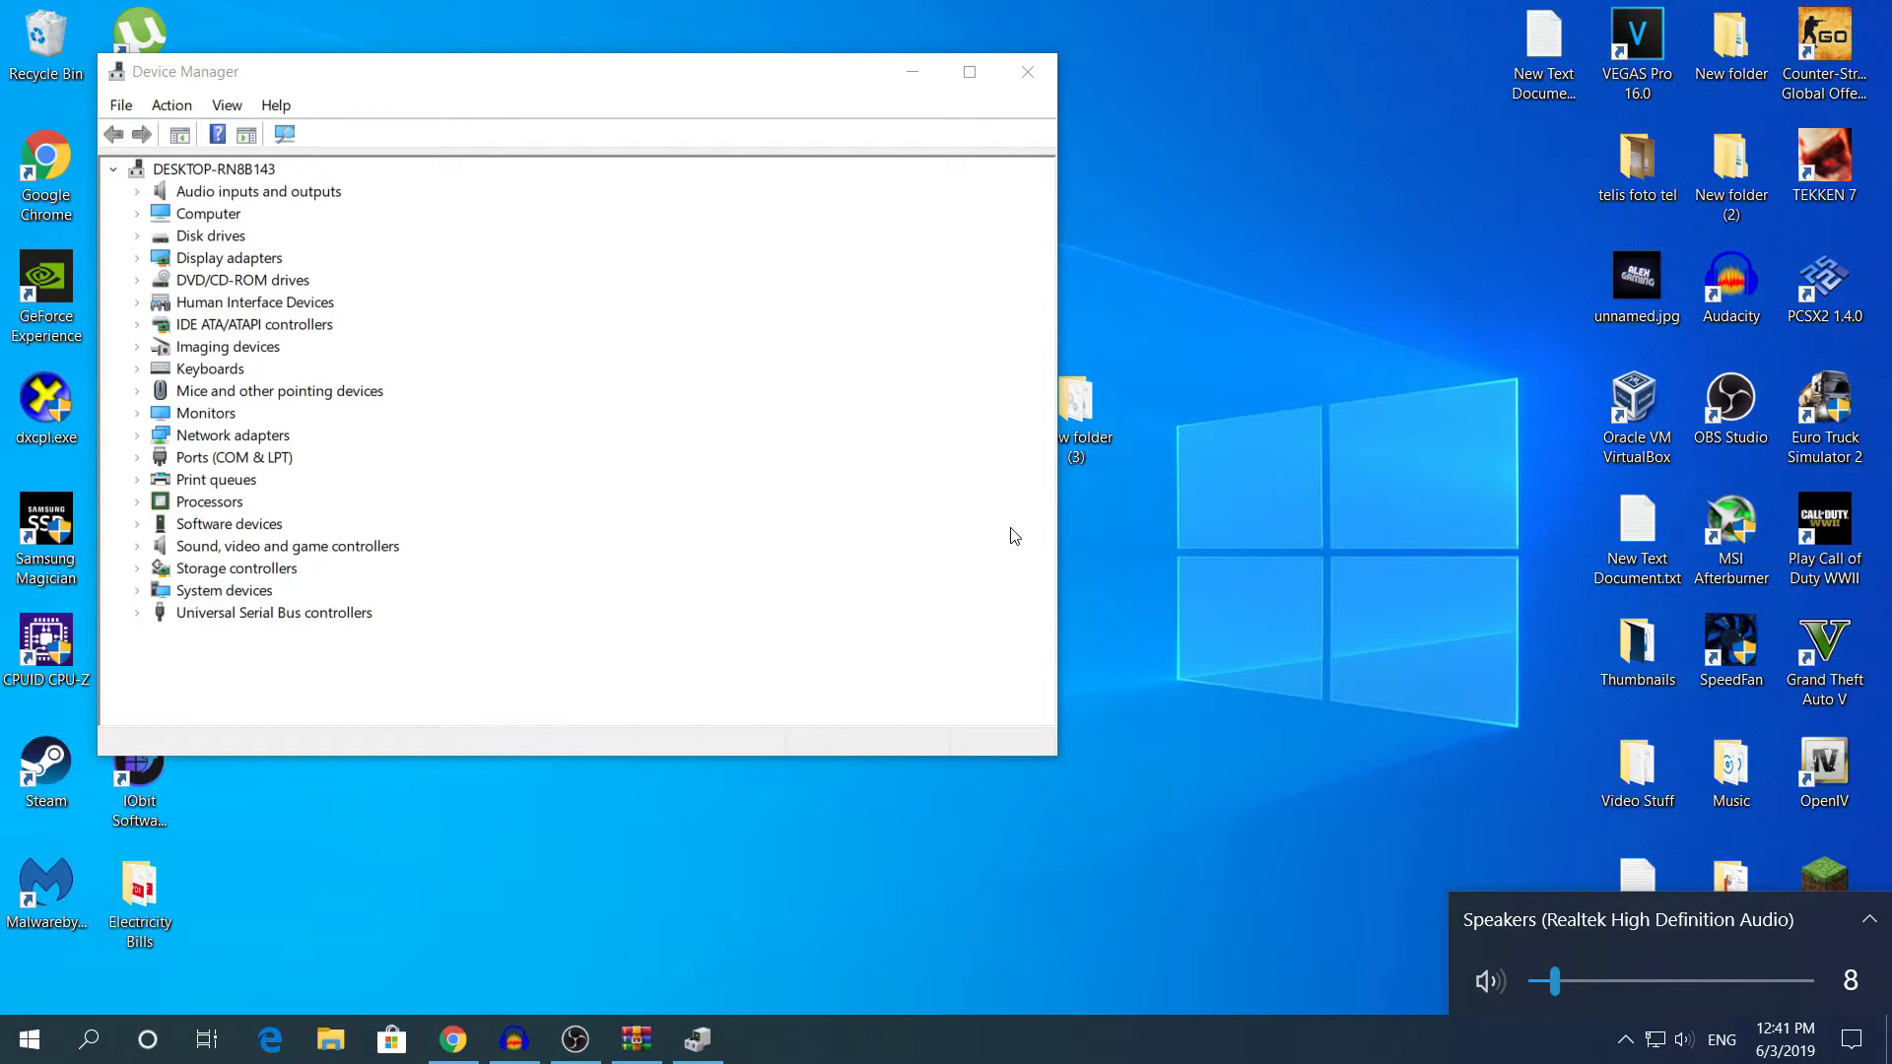
click(696, 528)
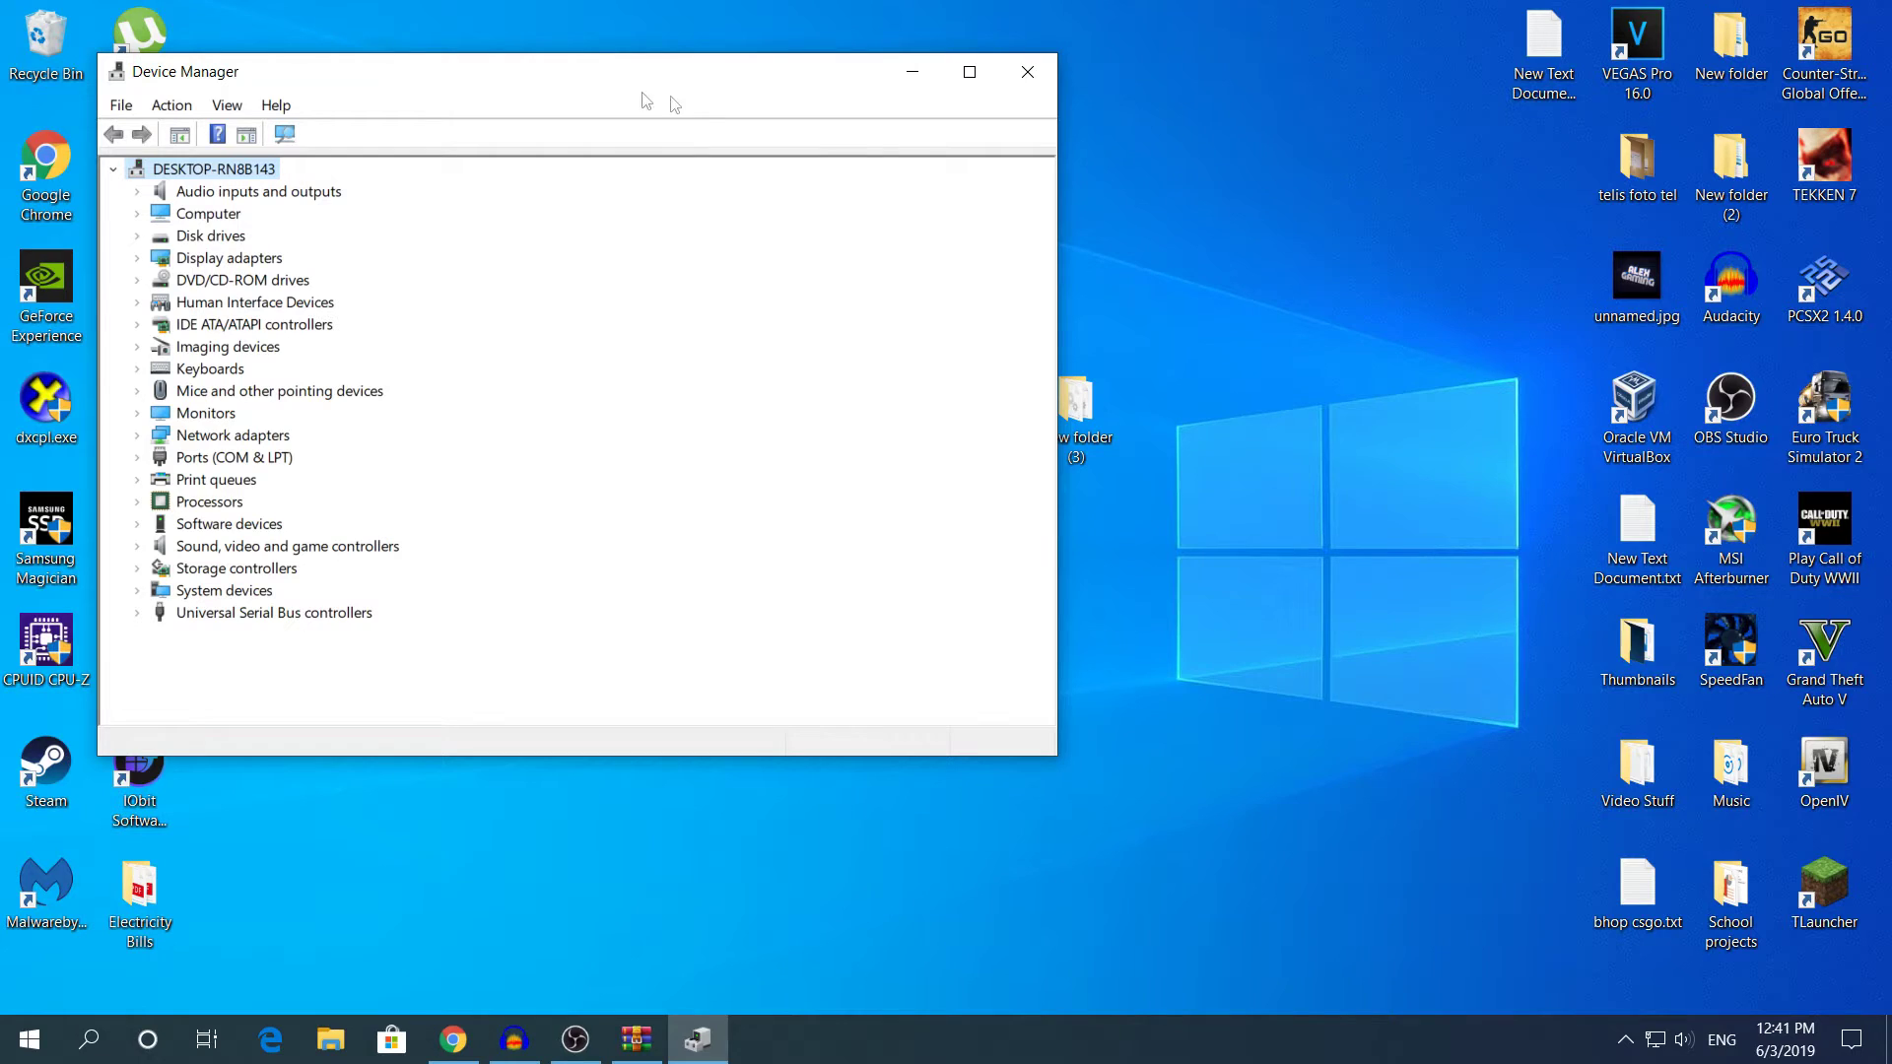
drag(738, 93, 852, 183)
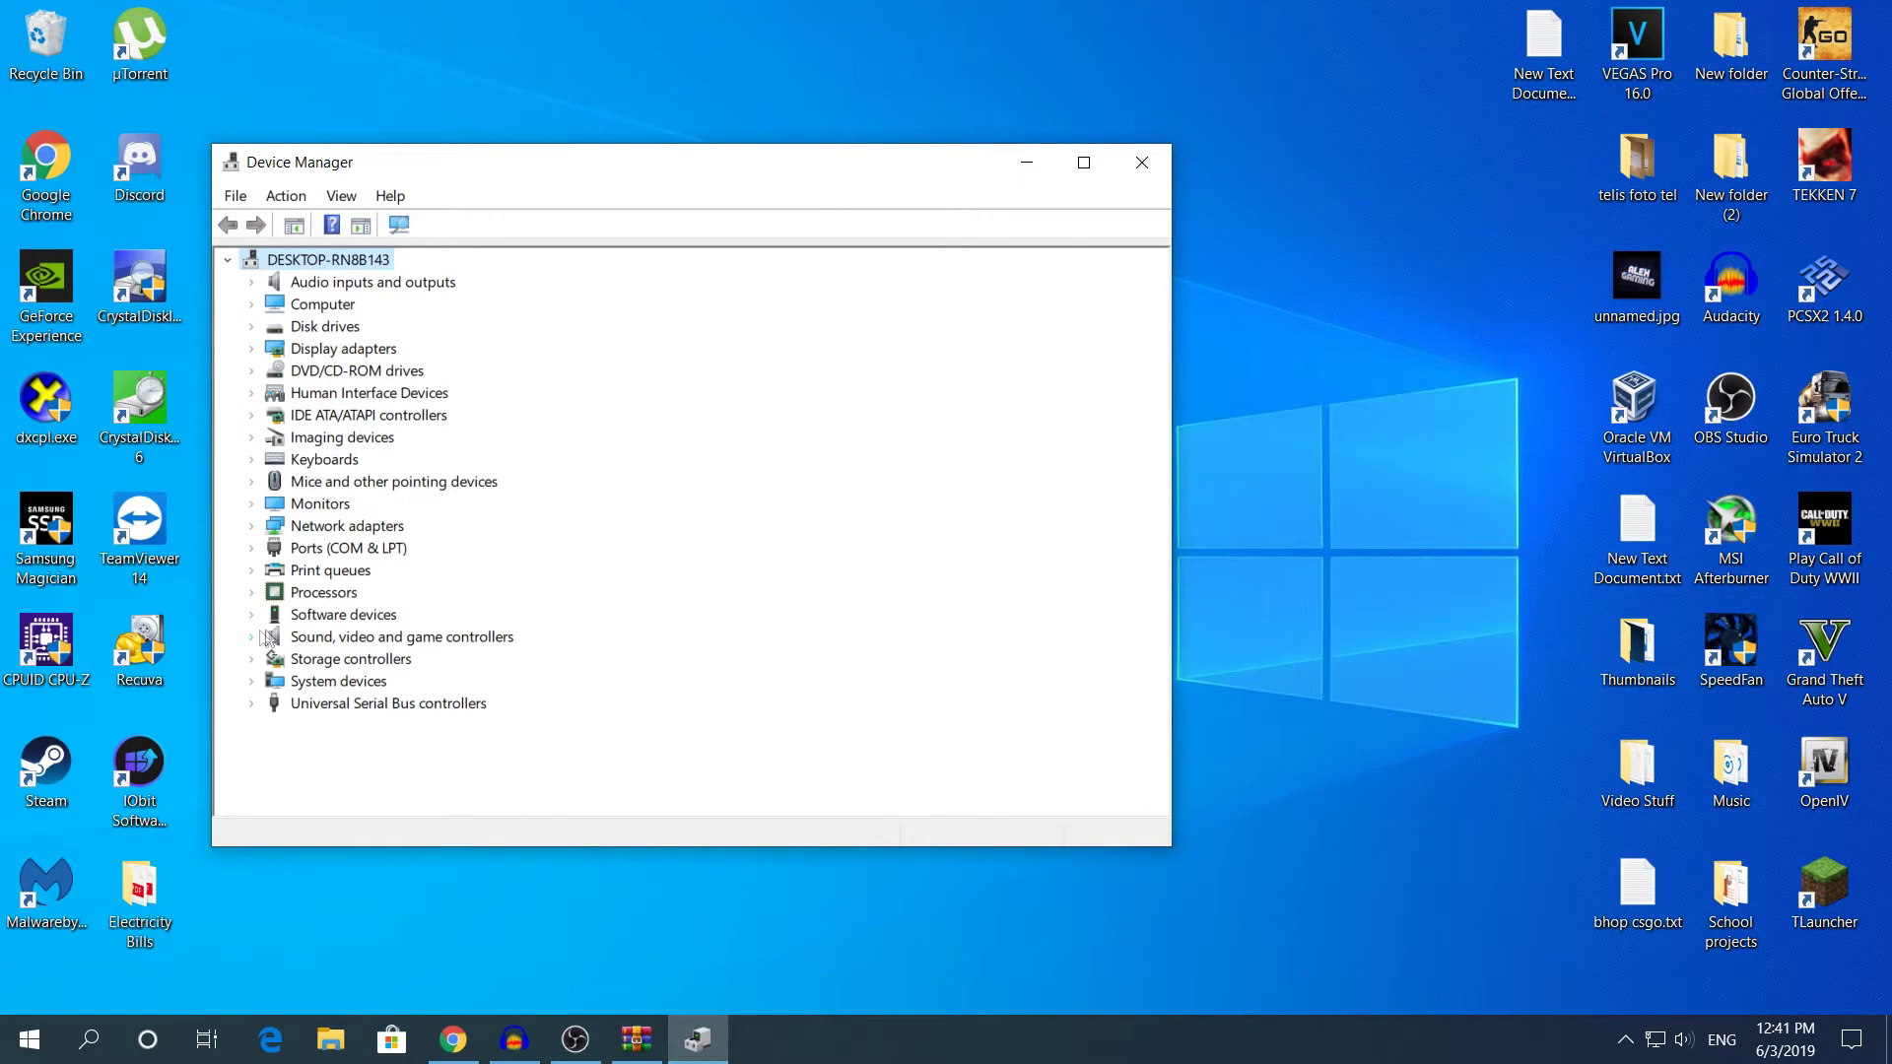
Expand Sound, video and game controllers and open the Realtek High Definition Audio properties.
click(413, 637)
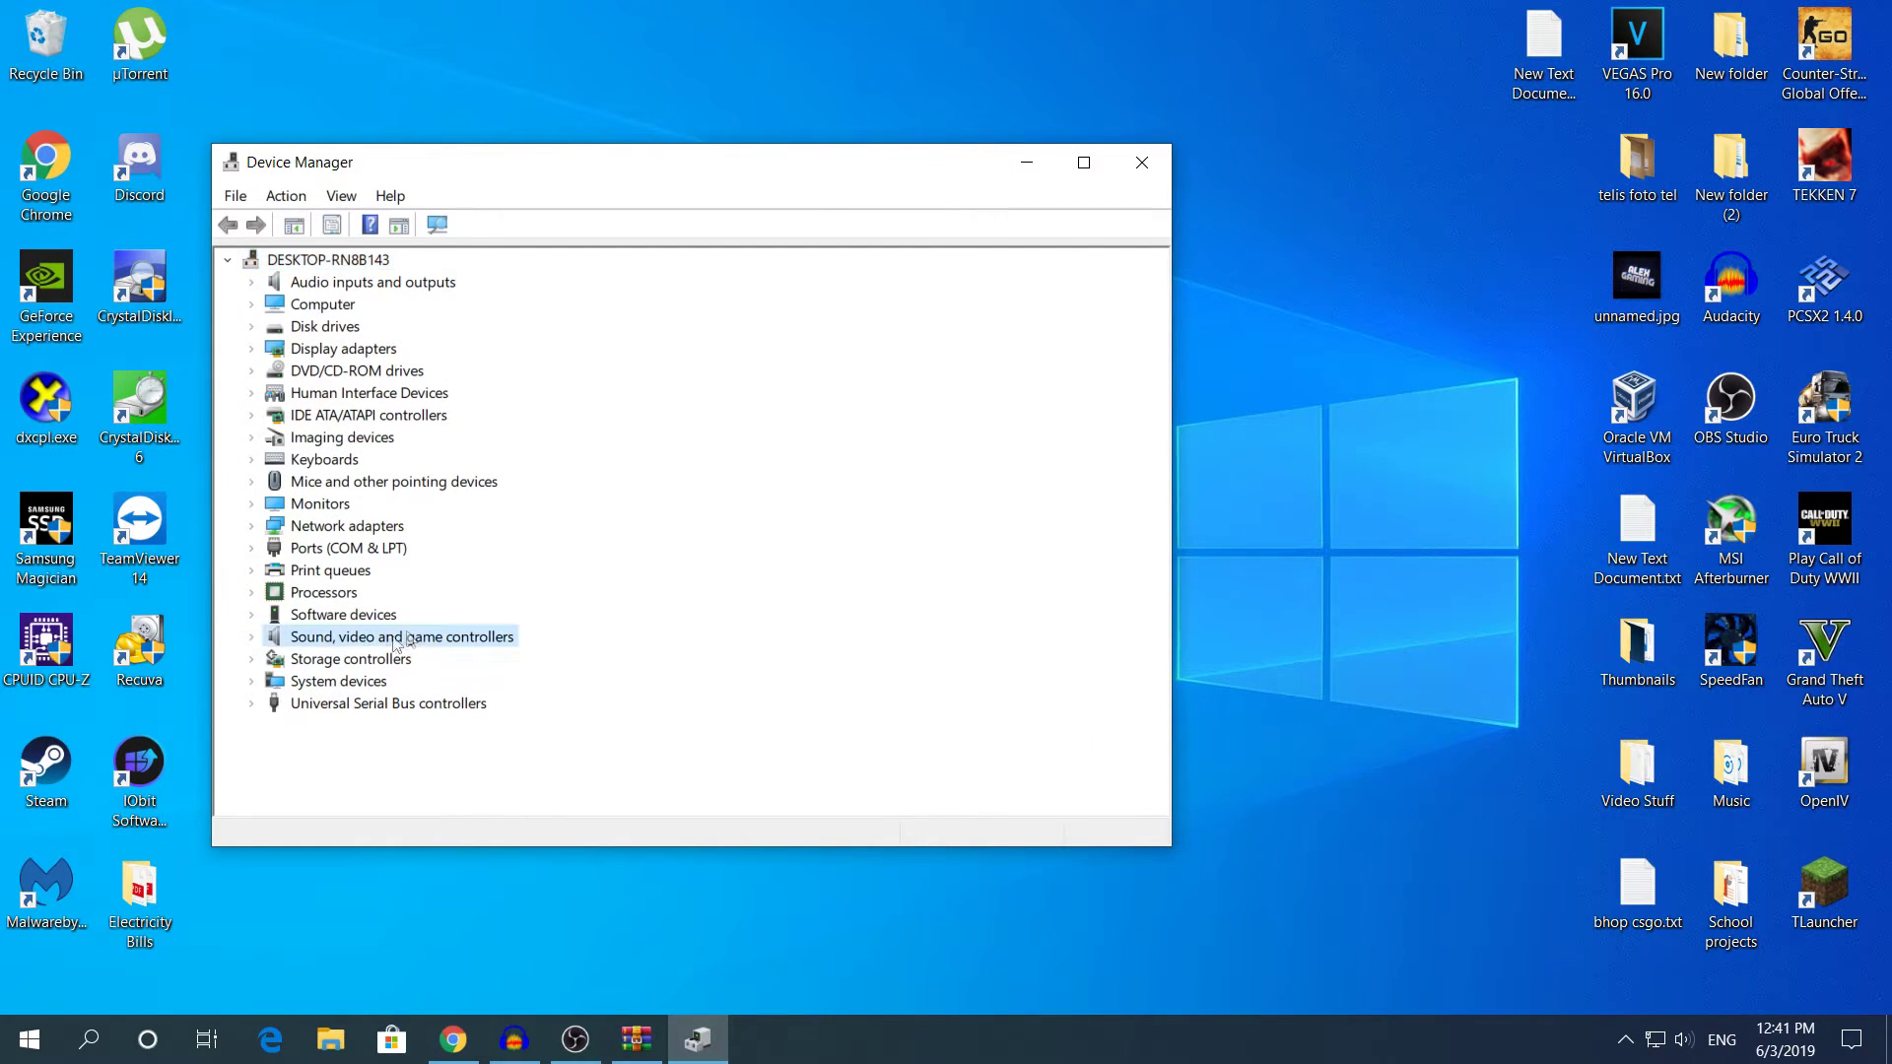
click(253, 637)
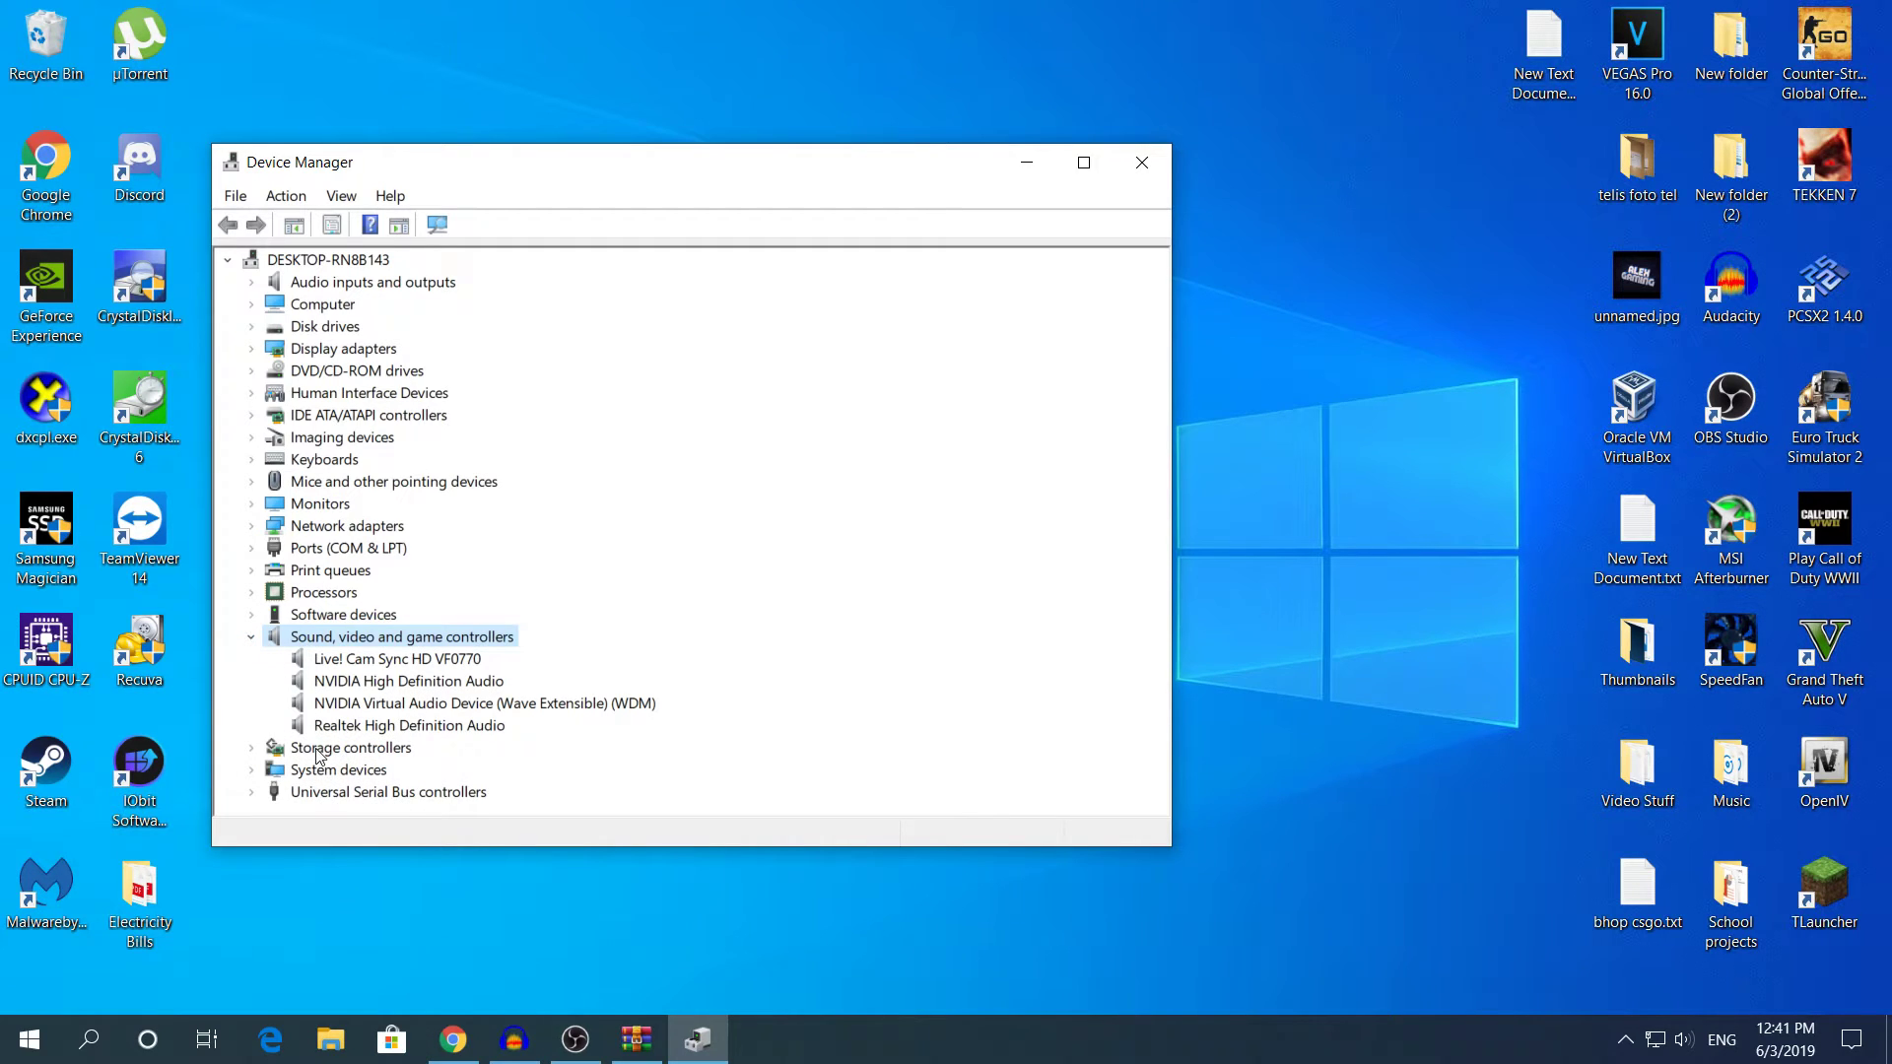
click(344, 726)
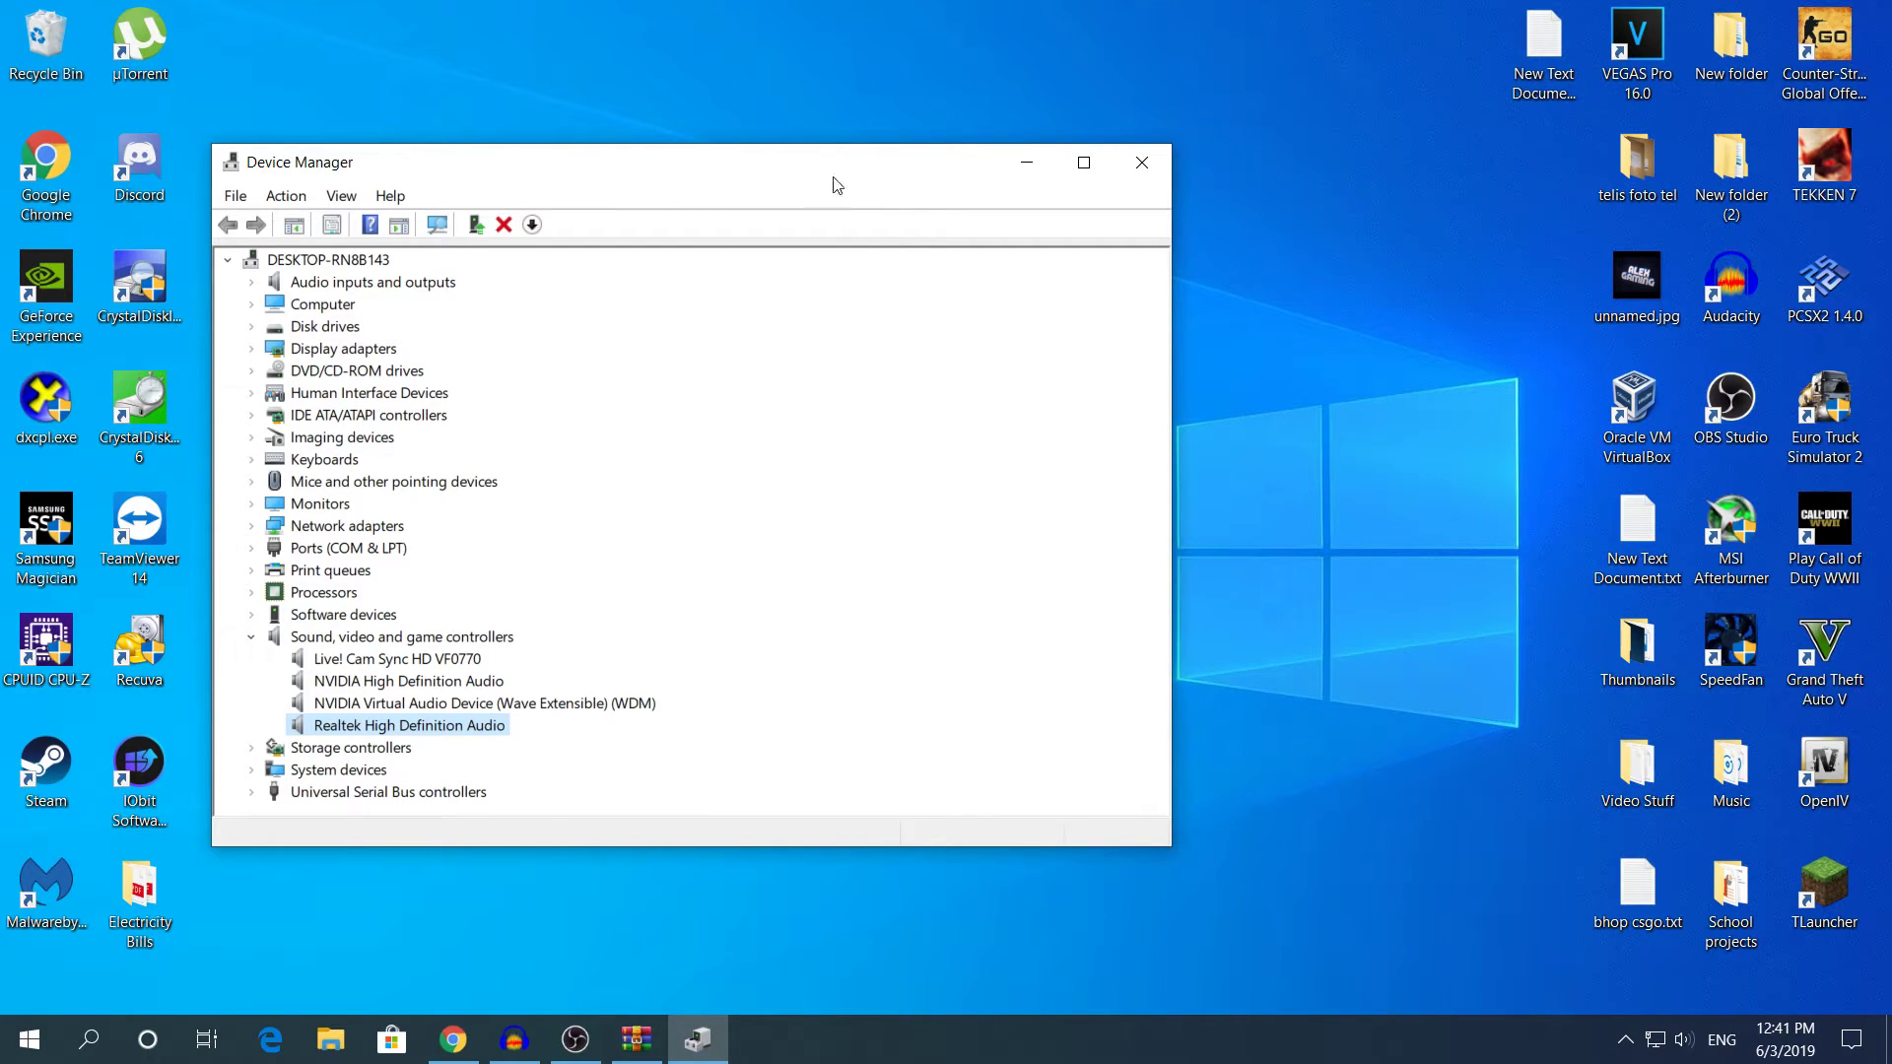
drag(833, 174, 708, 125)
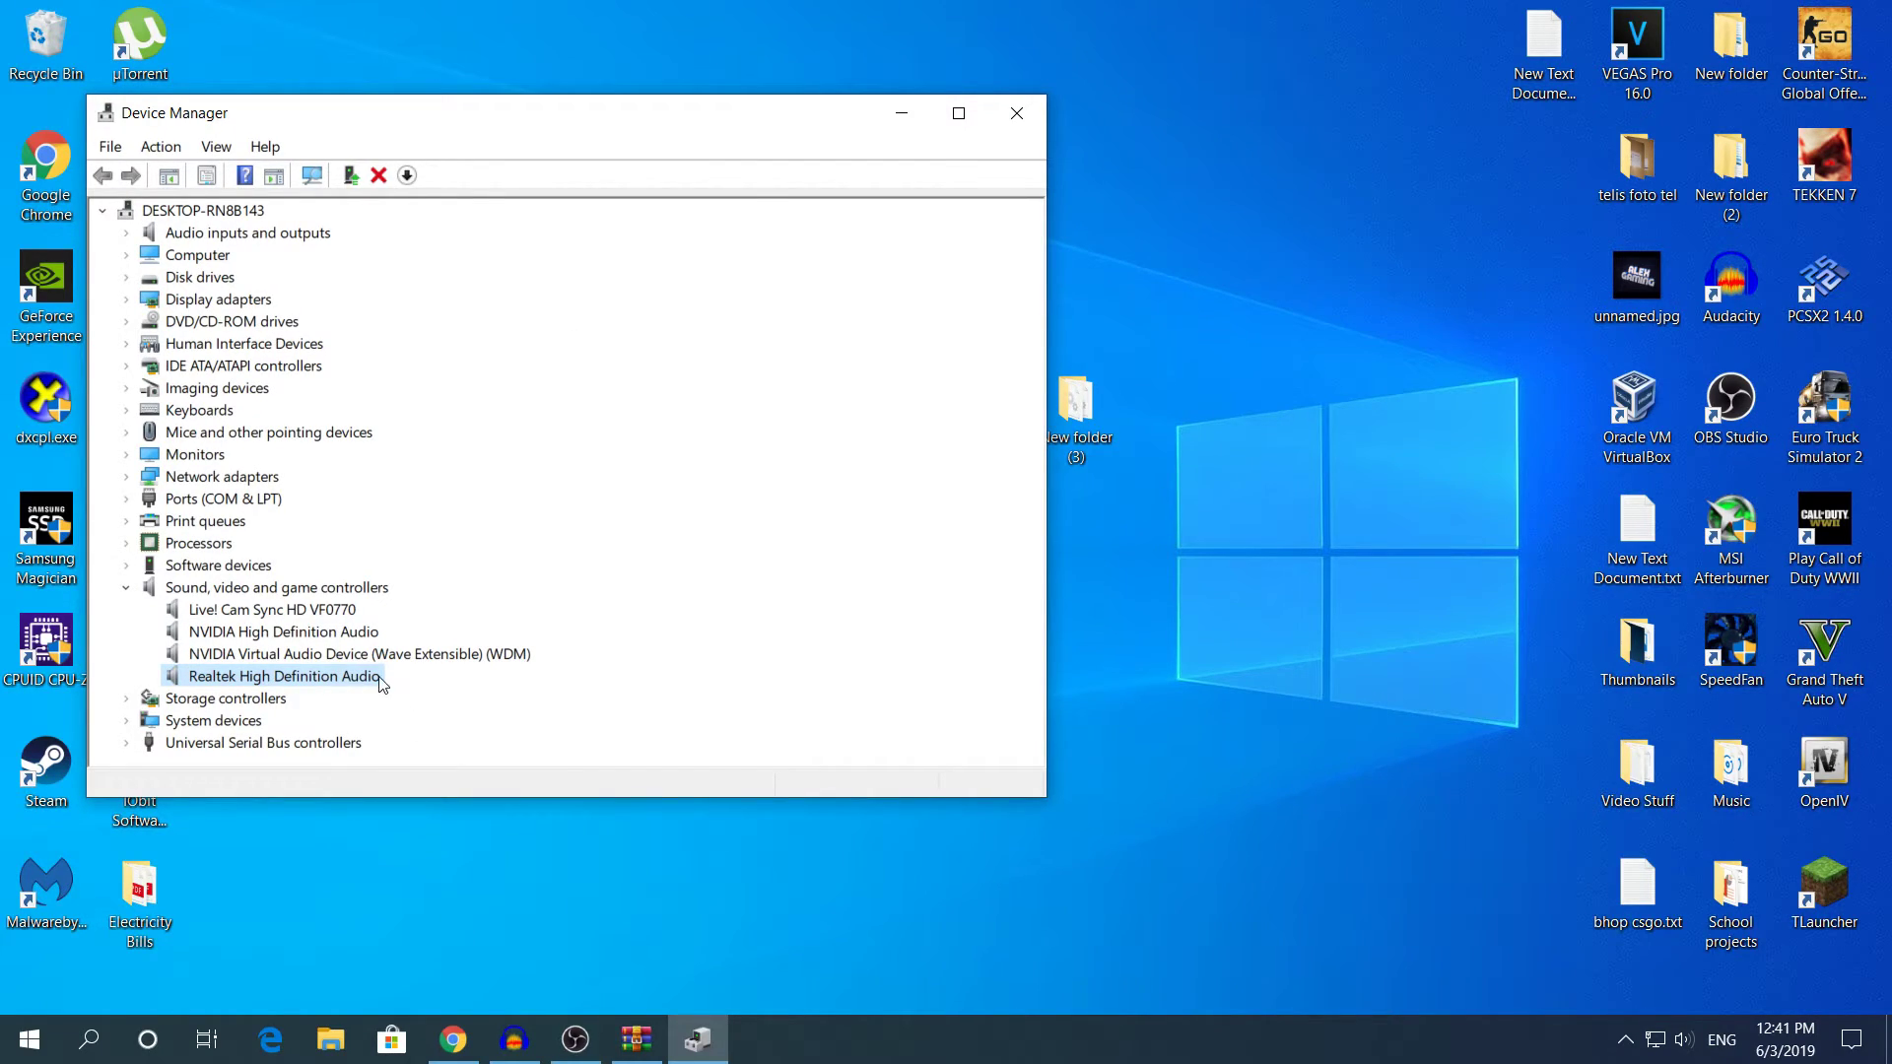
double_click(282, 676)
Check the catalog driver's 11/27/2018 date in Chrome, then minimize the browser.
click(452, 1039)
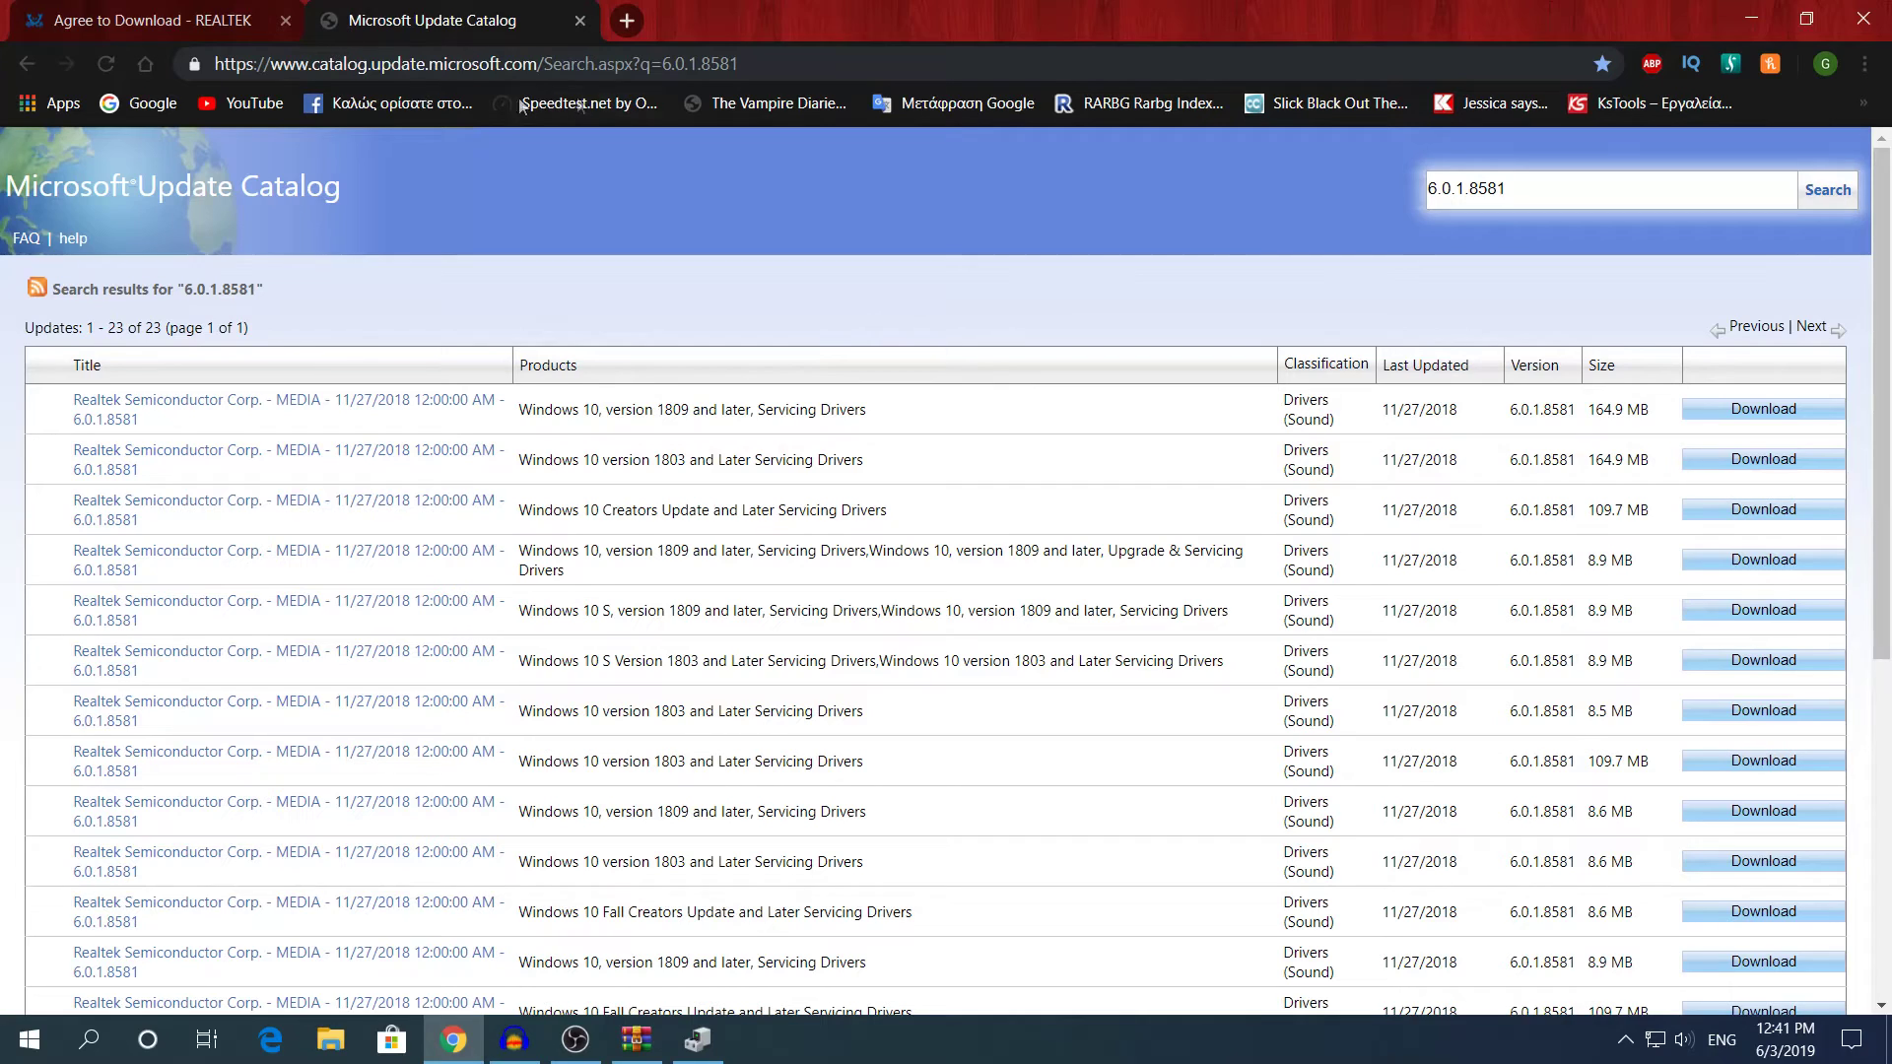
drag(1468, 412, 1385, 410)
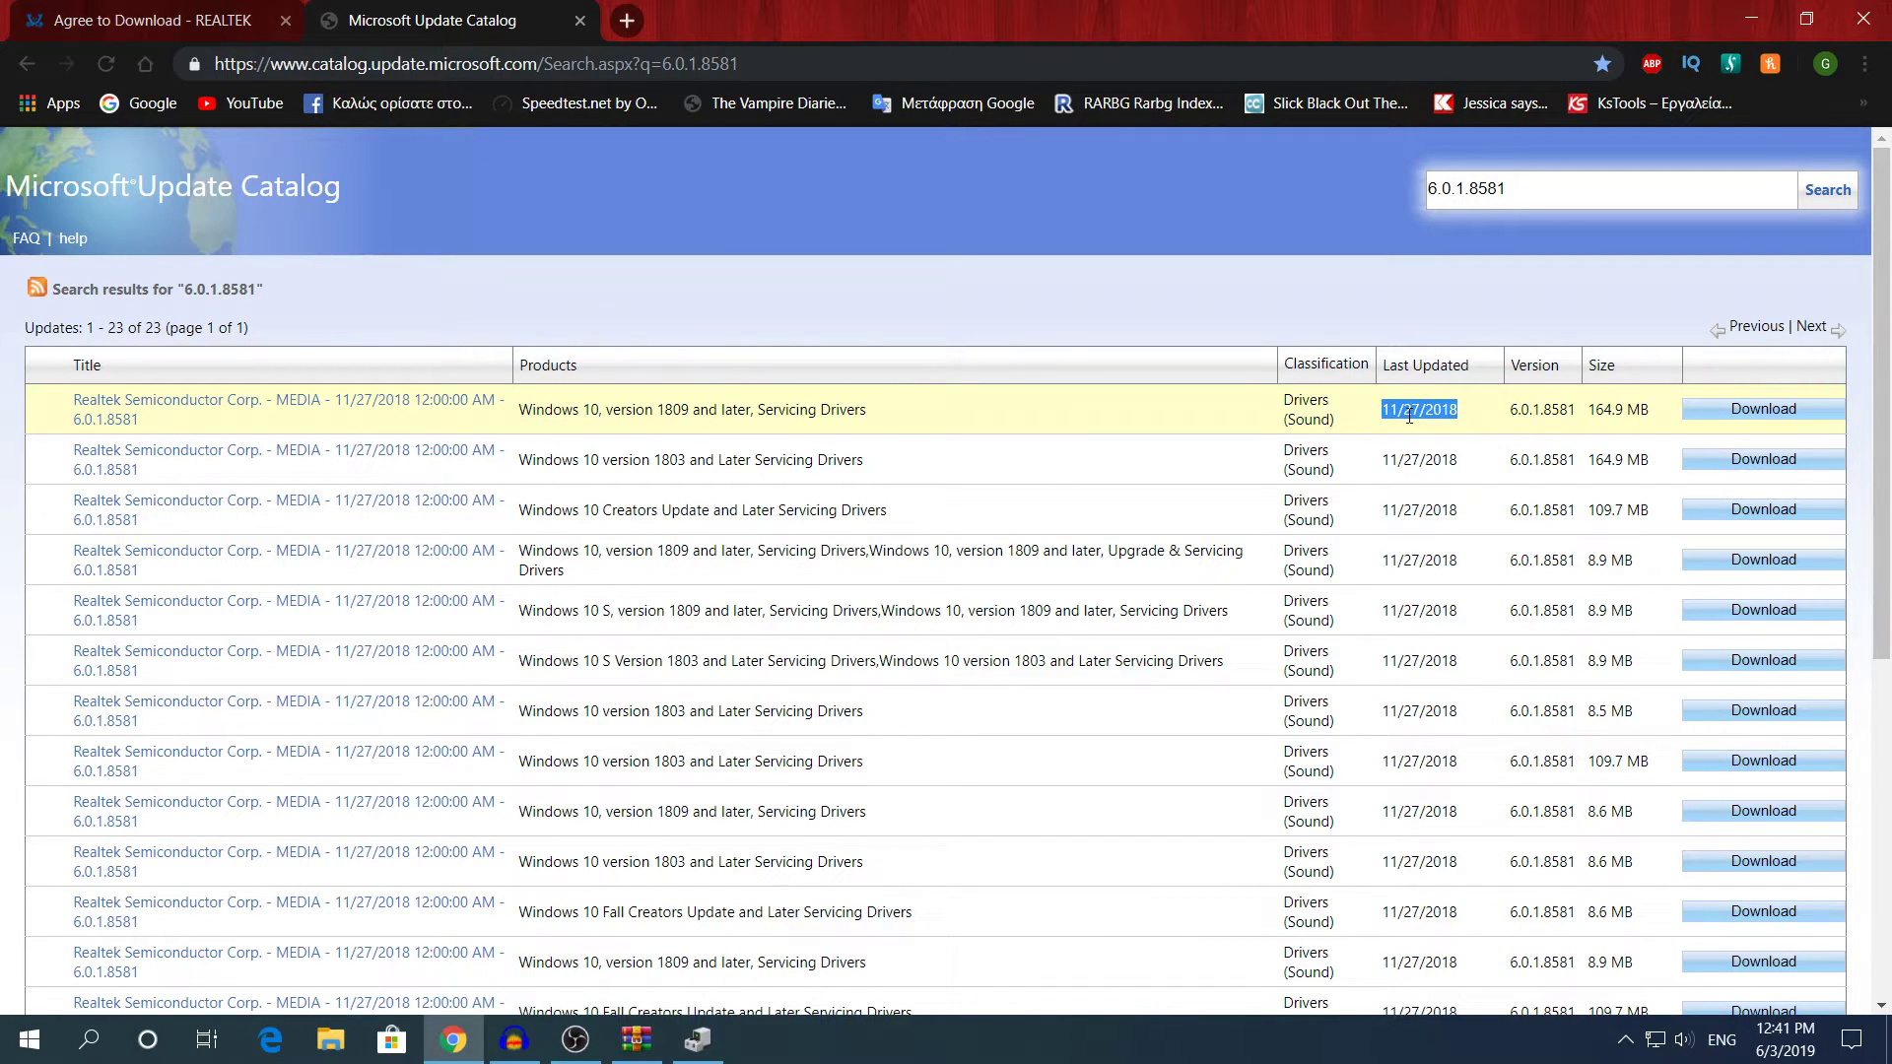
click(1750, 18)
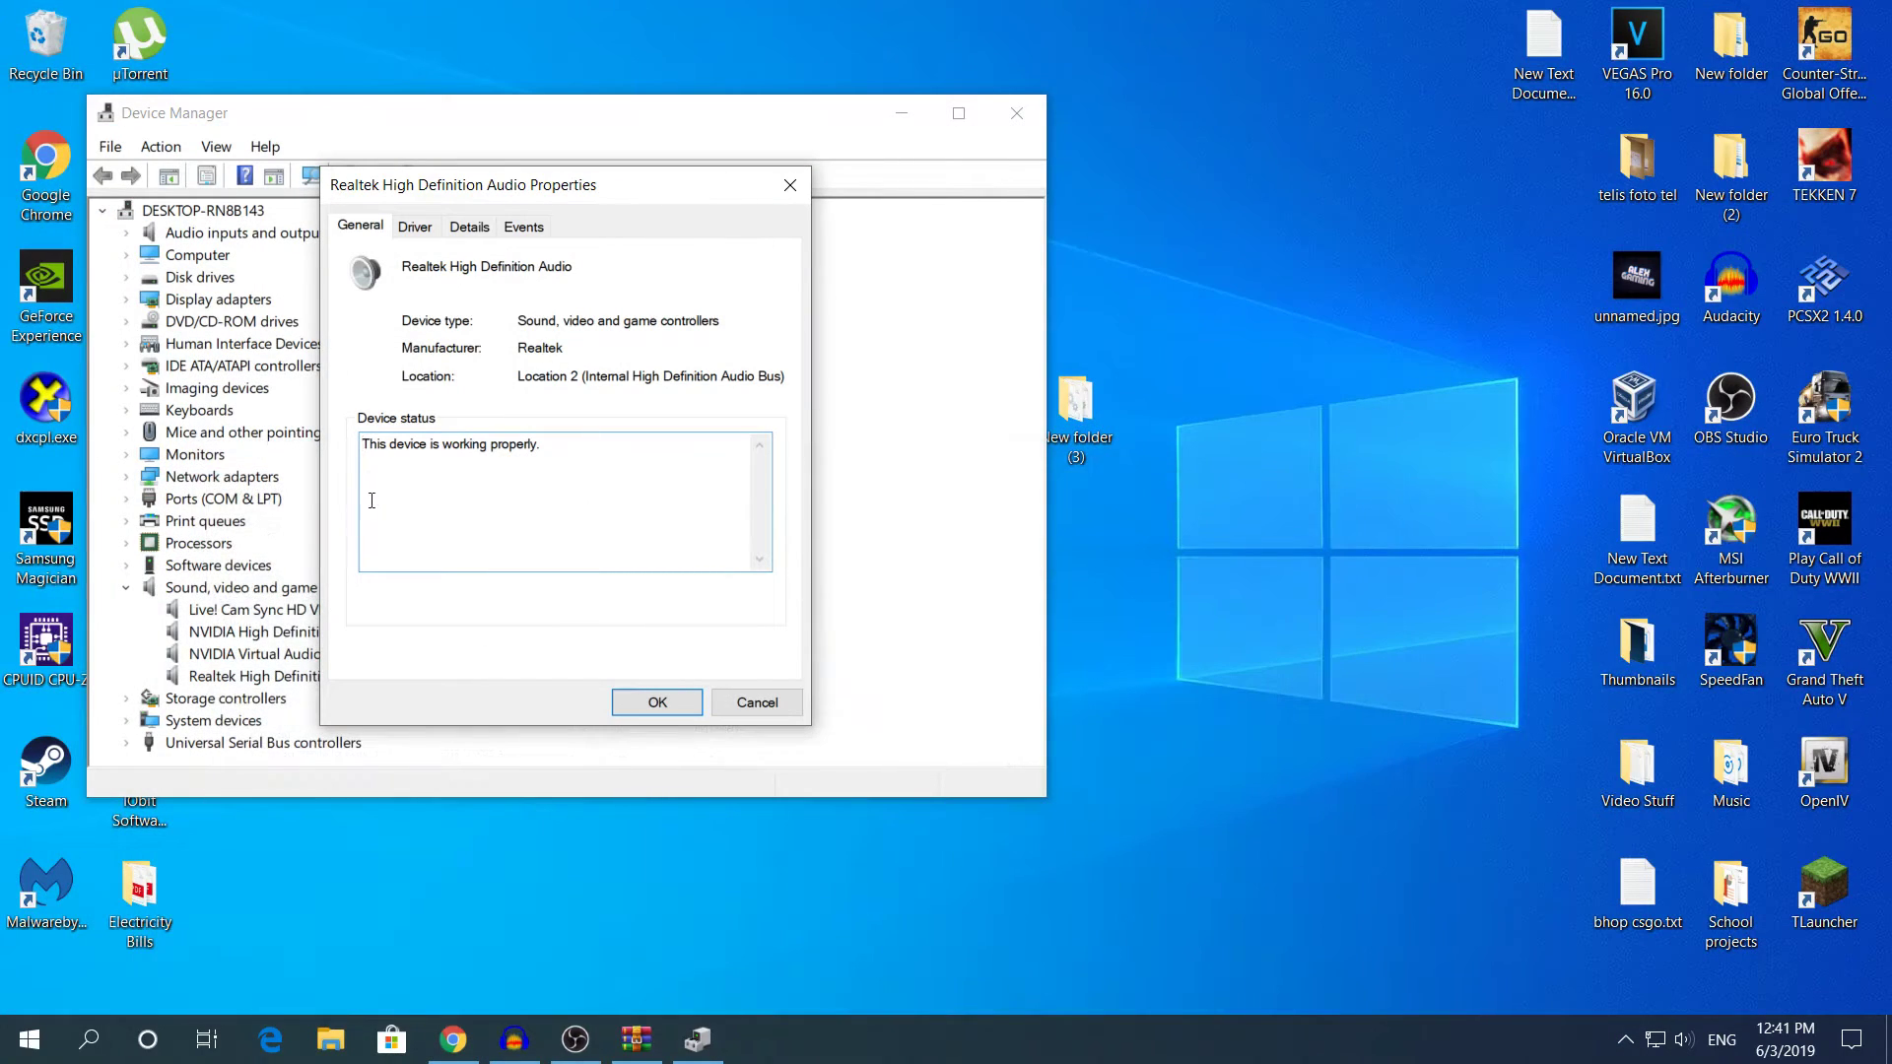
Start updating the Realtek driver, choosing to pick from a list of available drivers.
click(414, 229)
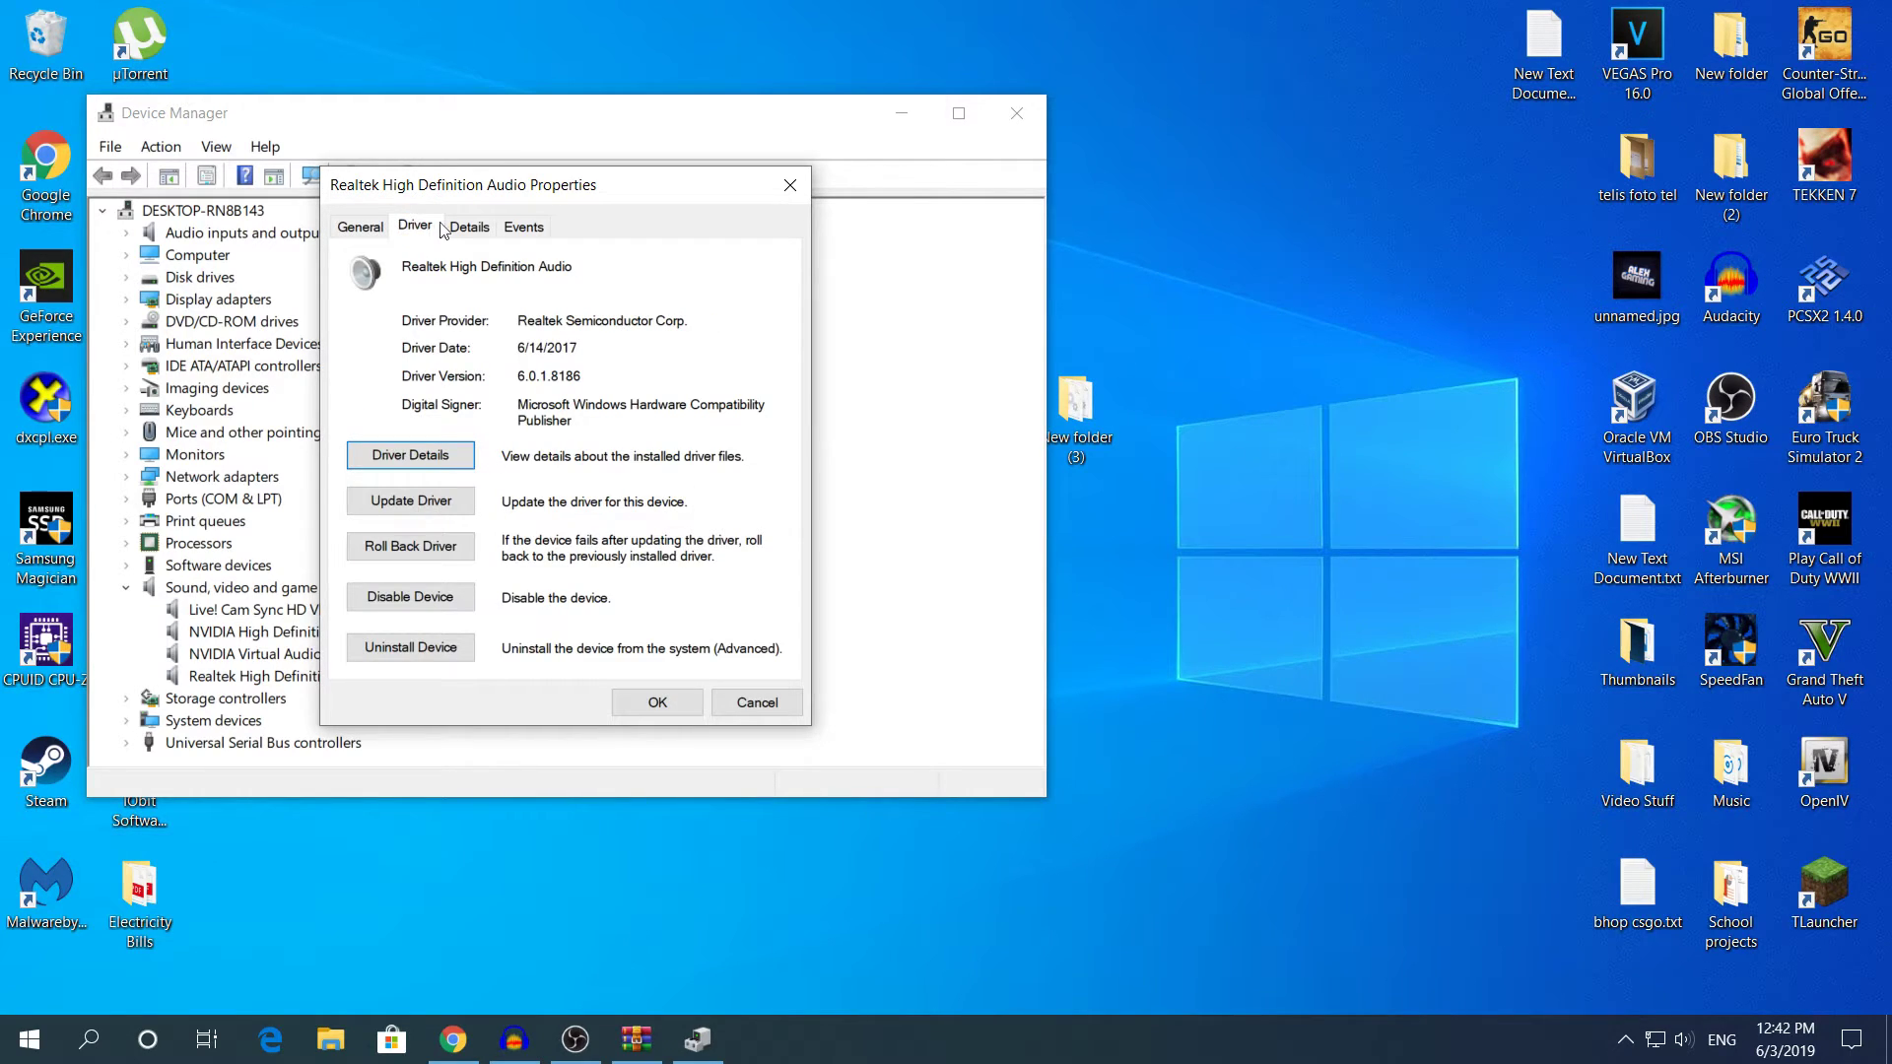
click(410, 497)
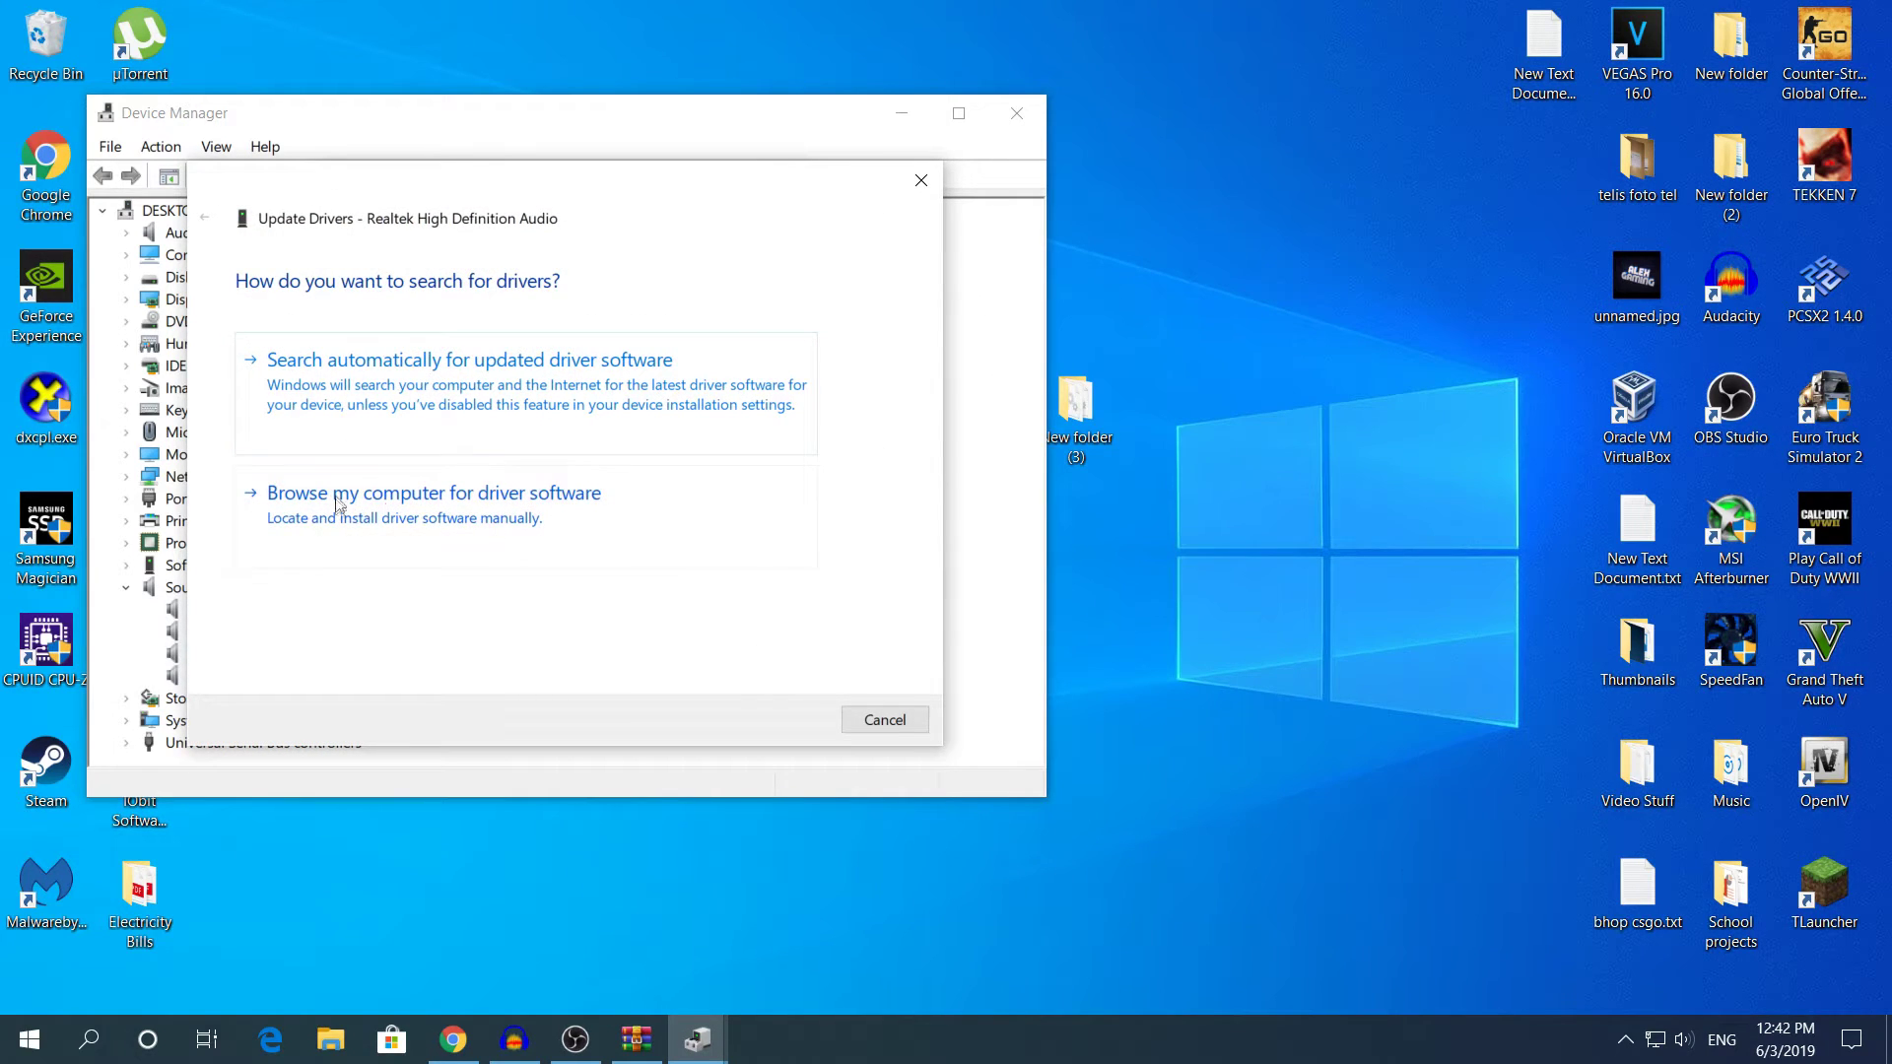
click(511, 532)
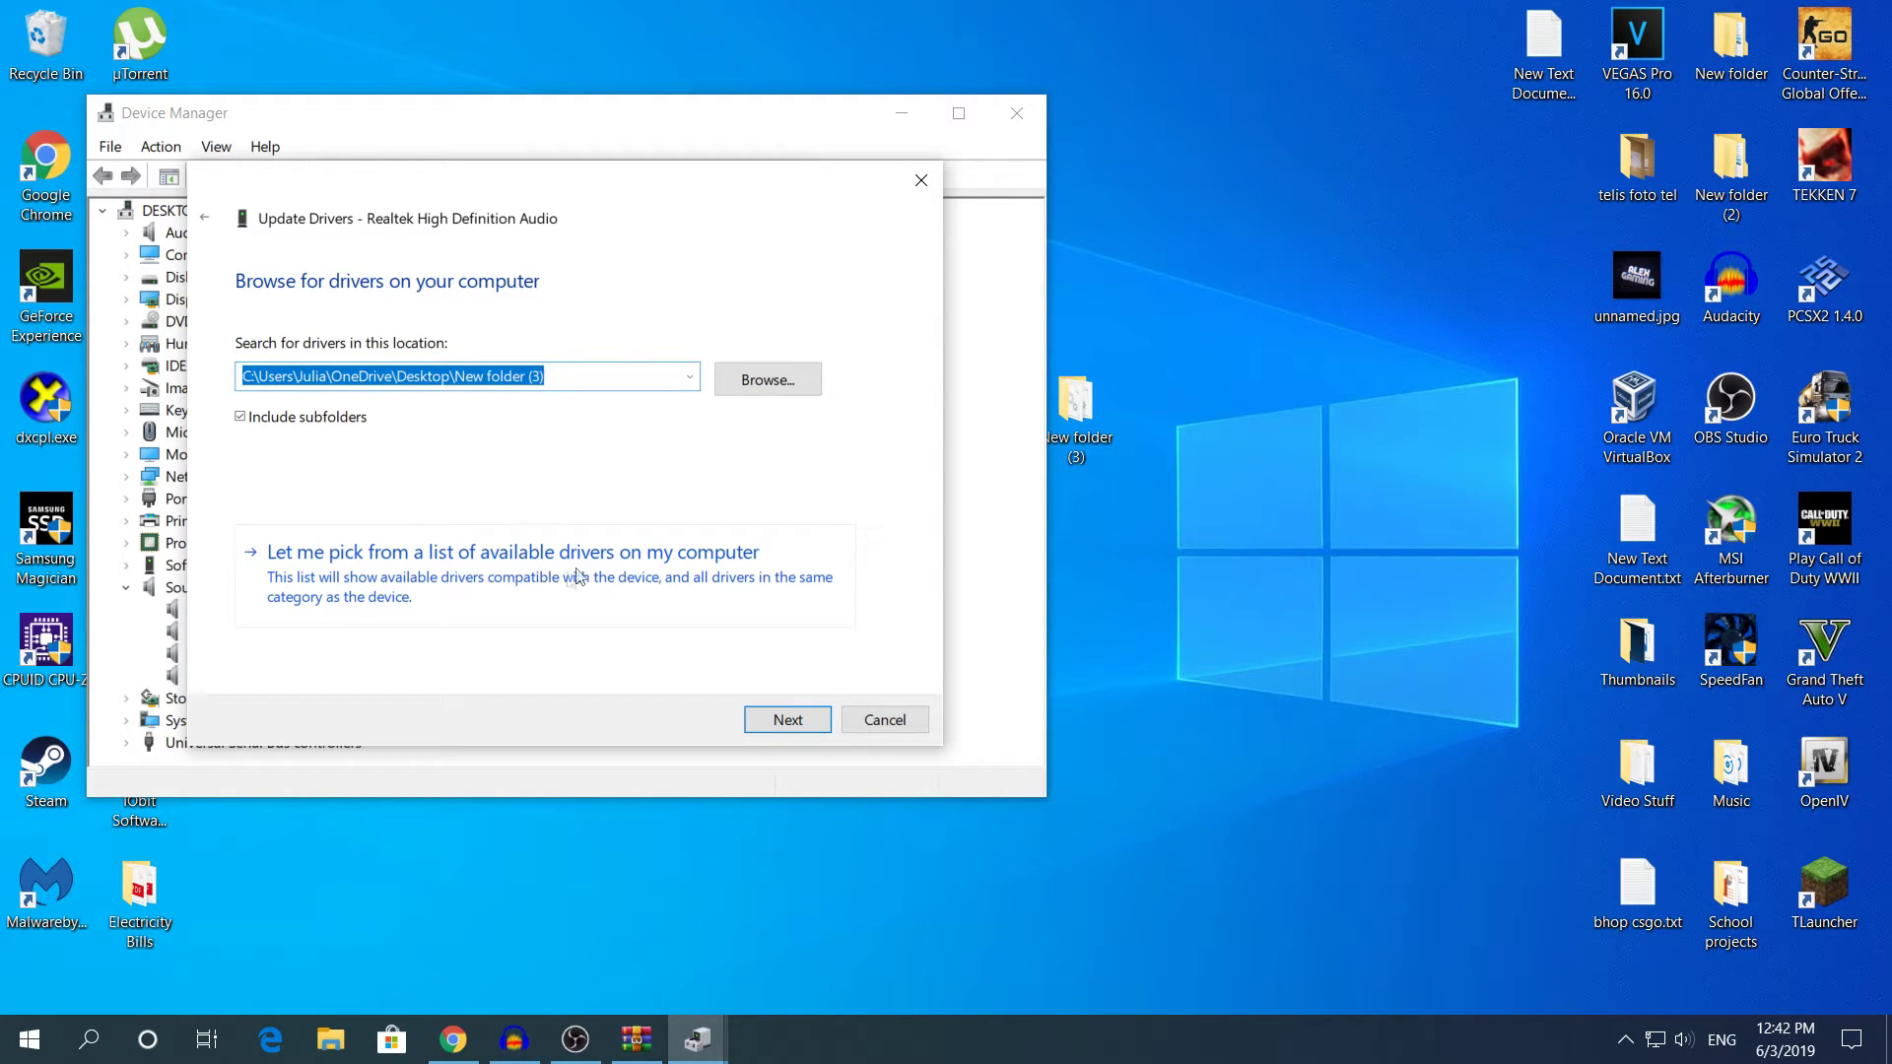
click(565, 586)
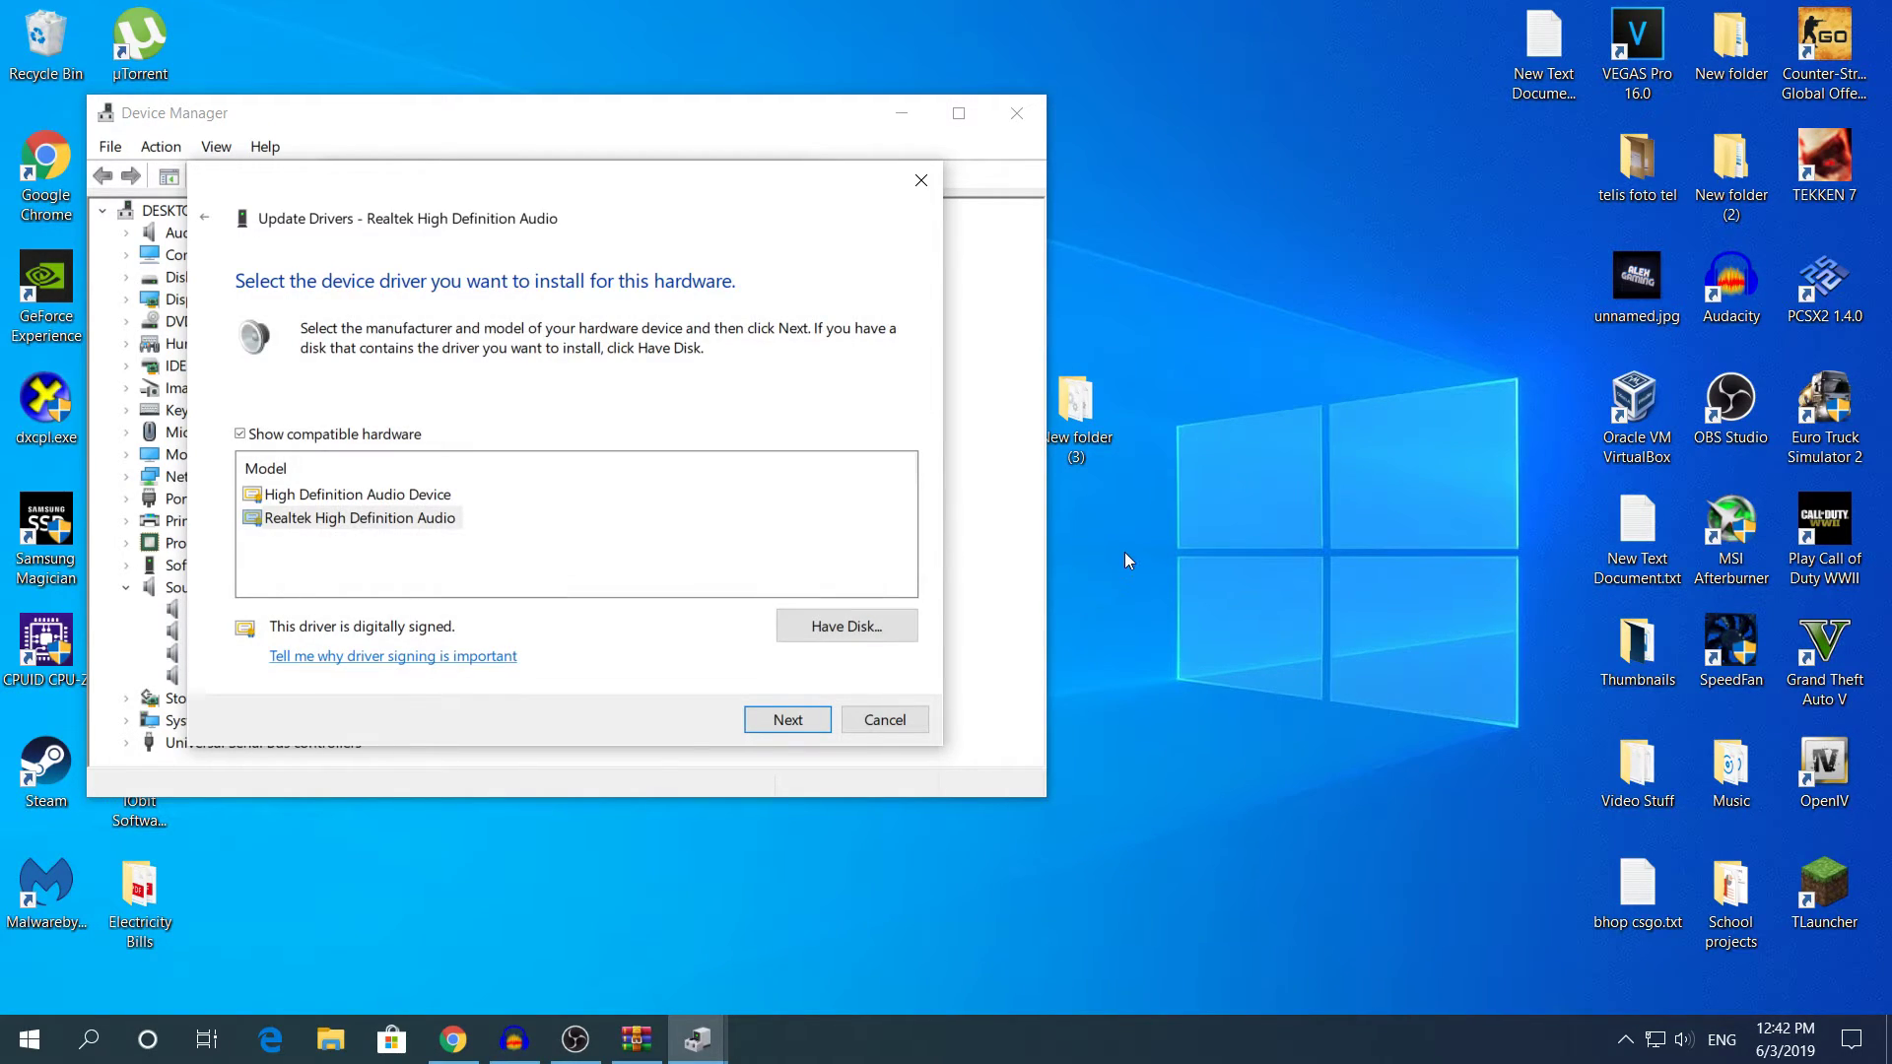
Show the desktop and place the rar archive beside New folder (3).
drag(1094, 405, 1161, 402)
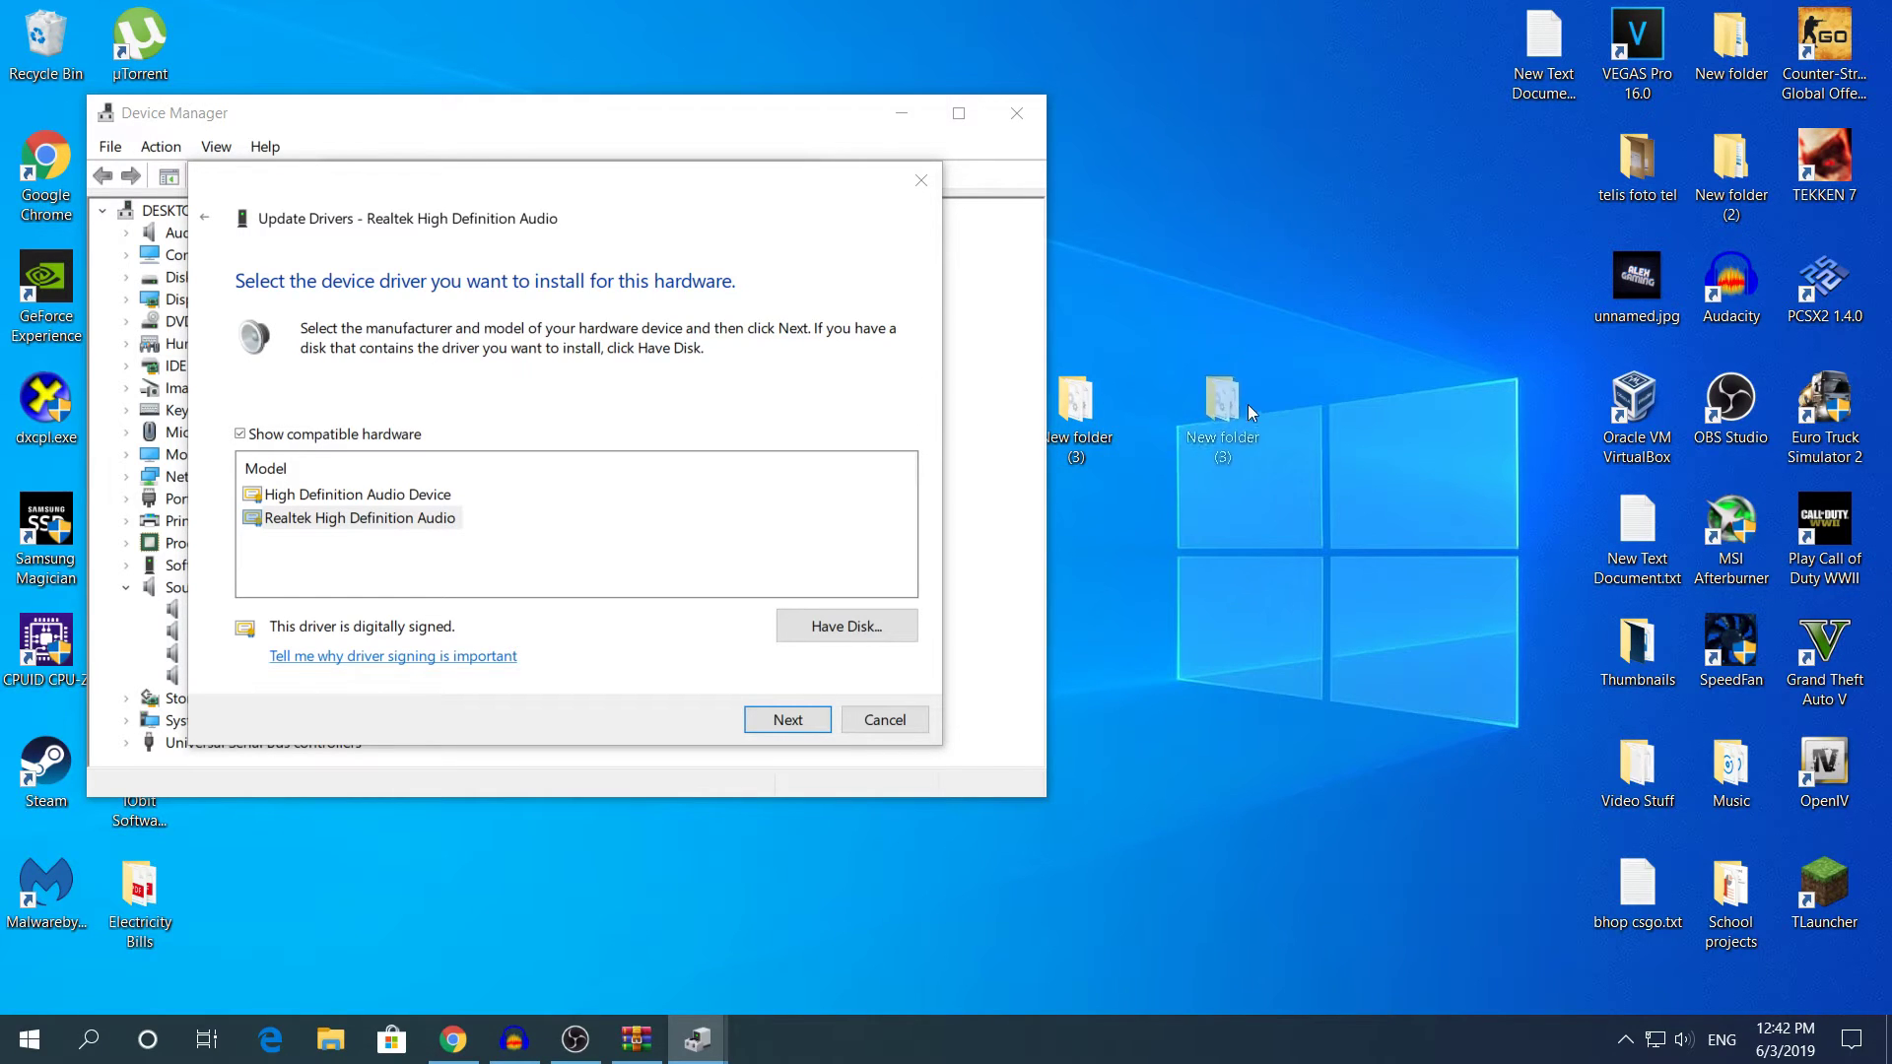
drag(1278, 412, 1276, 414)
click(1888, 1039)
drag(983, 414, 1172, 428)
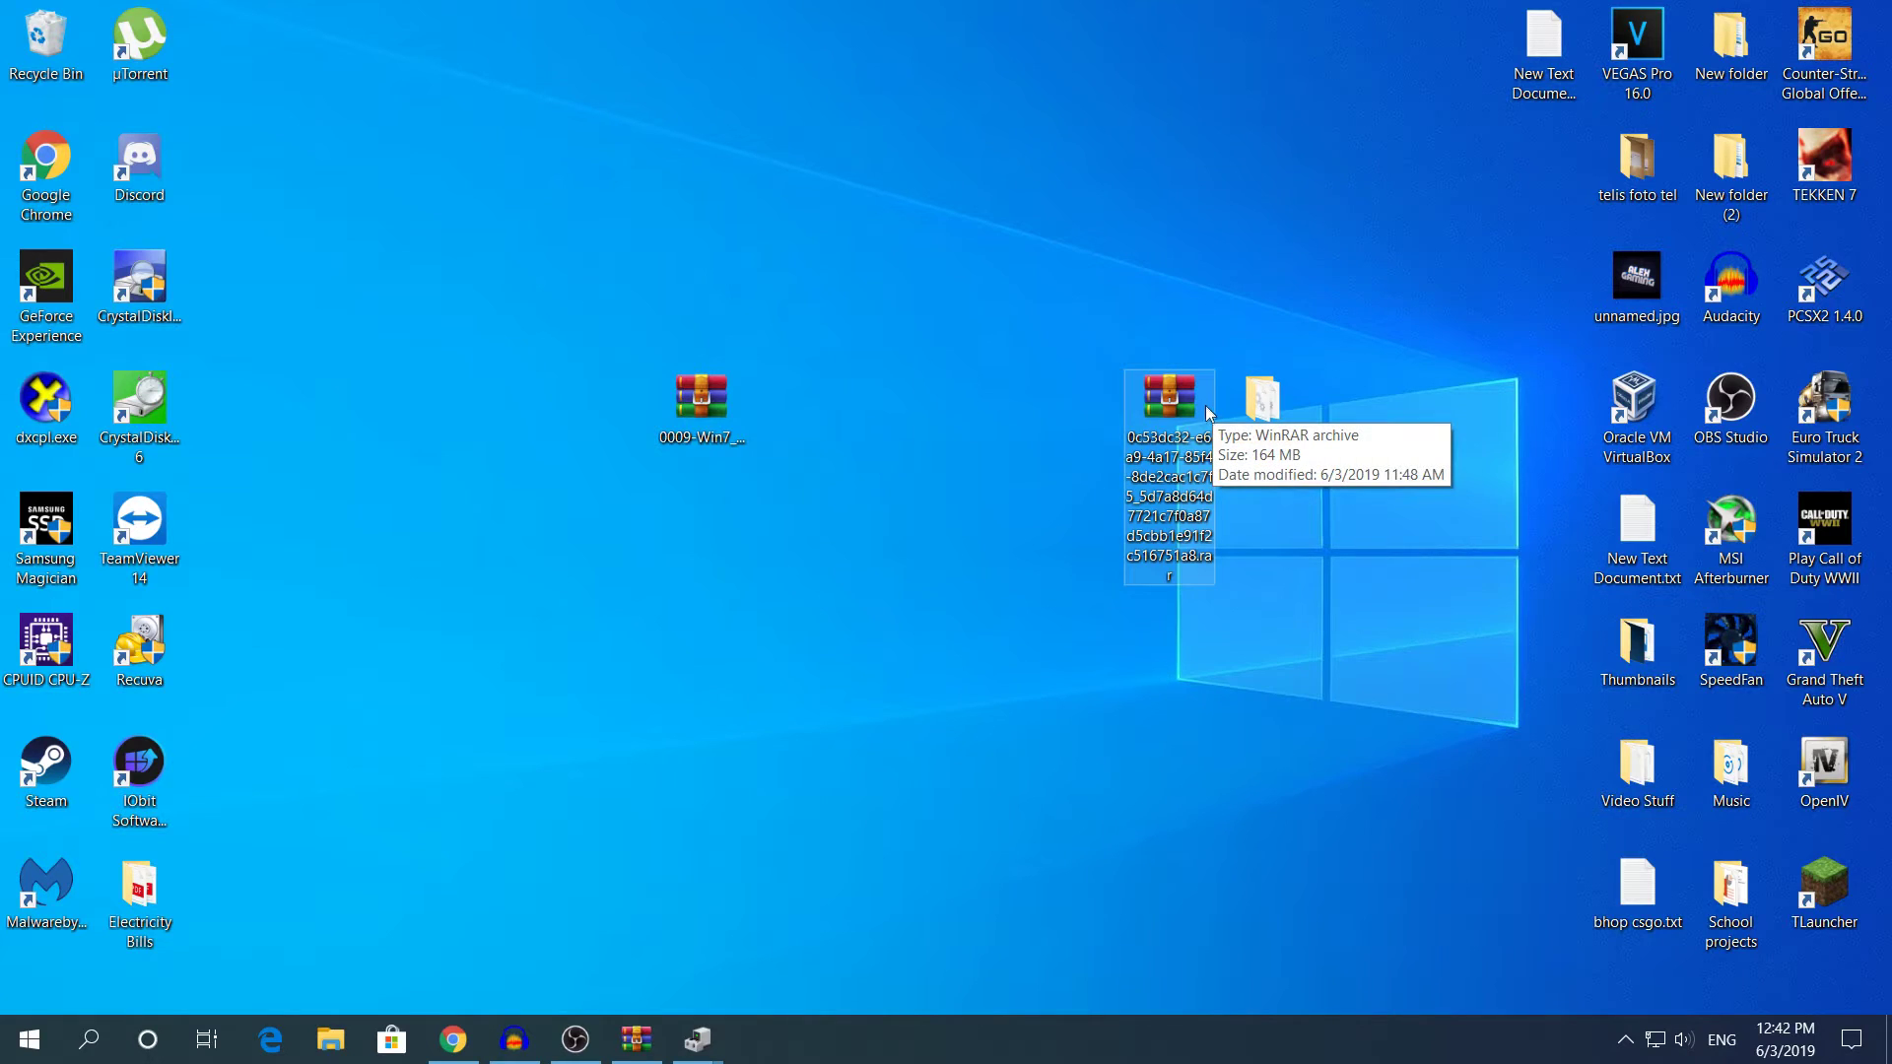
Check the rar archive's full name, then restore the Realtek Update Drivers window.
click(1332, 404)
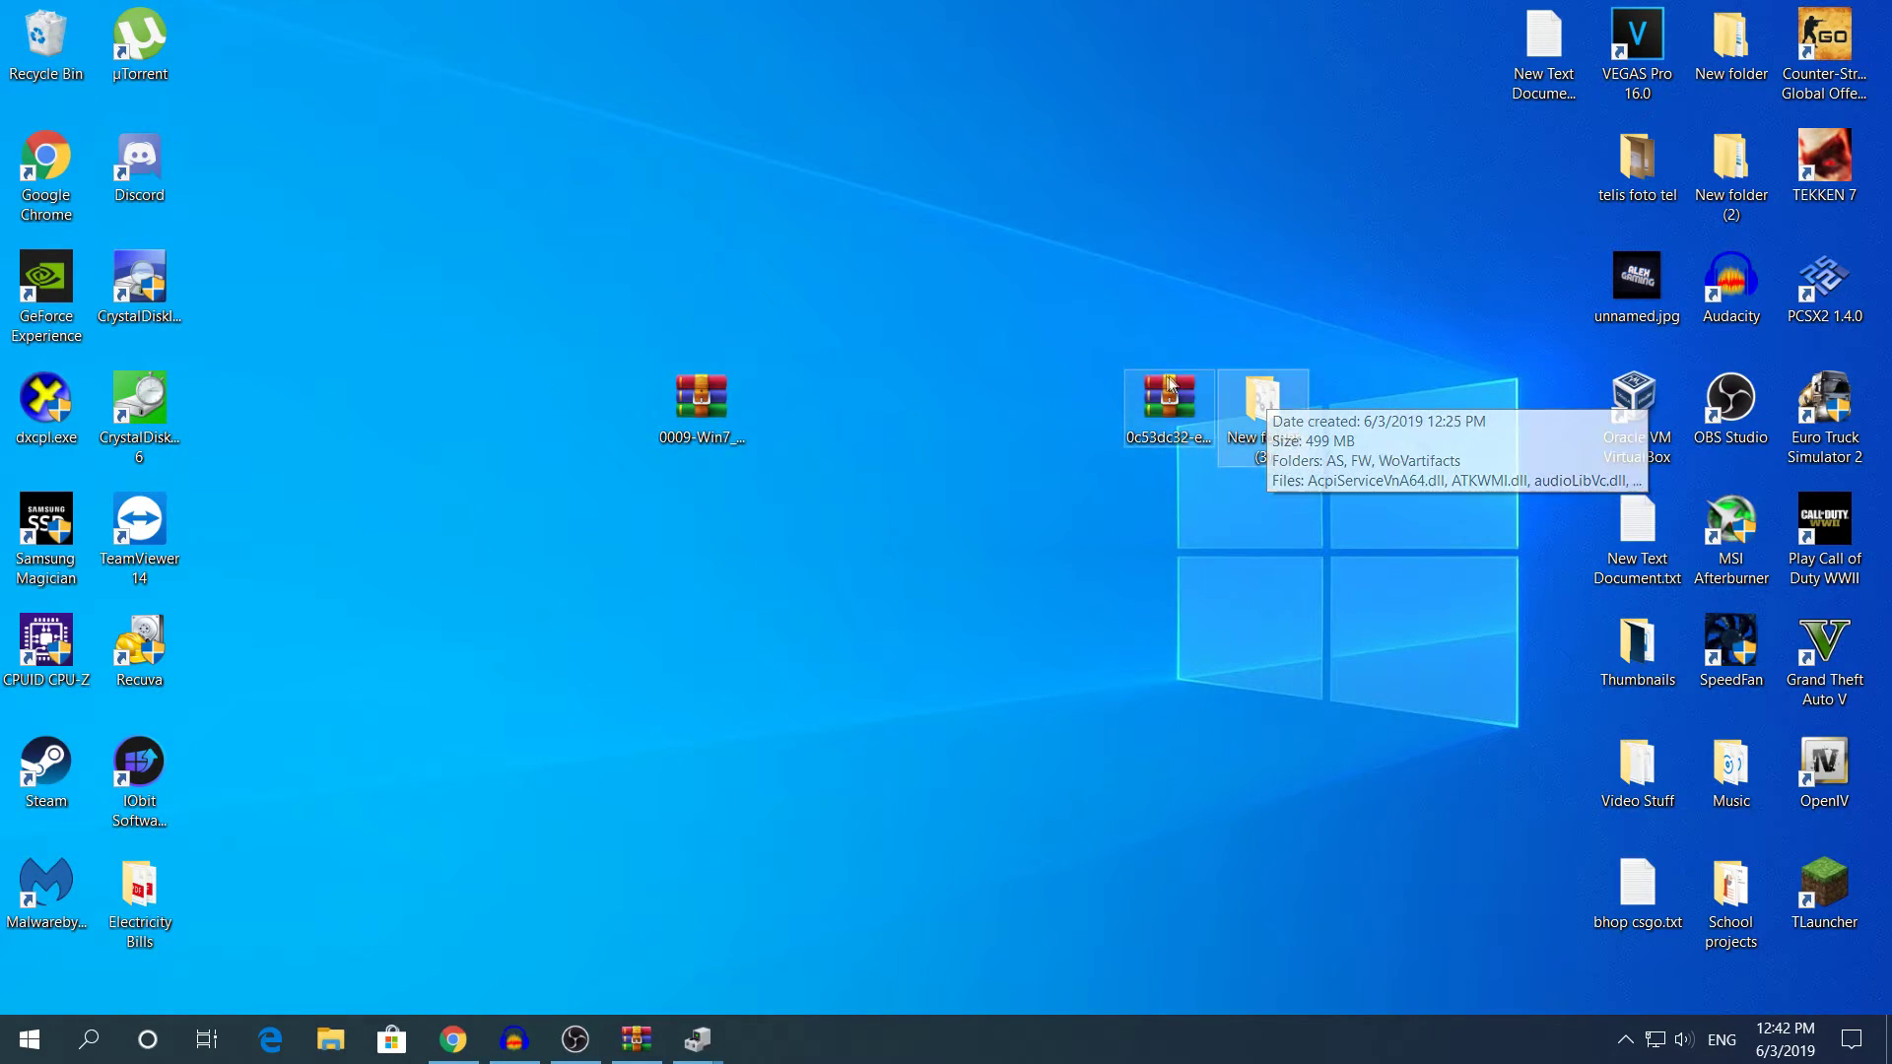
click(1152, 423)
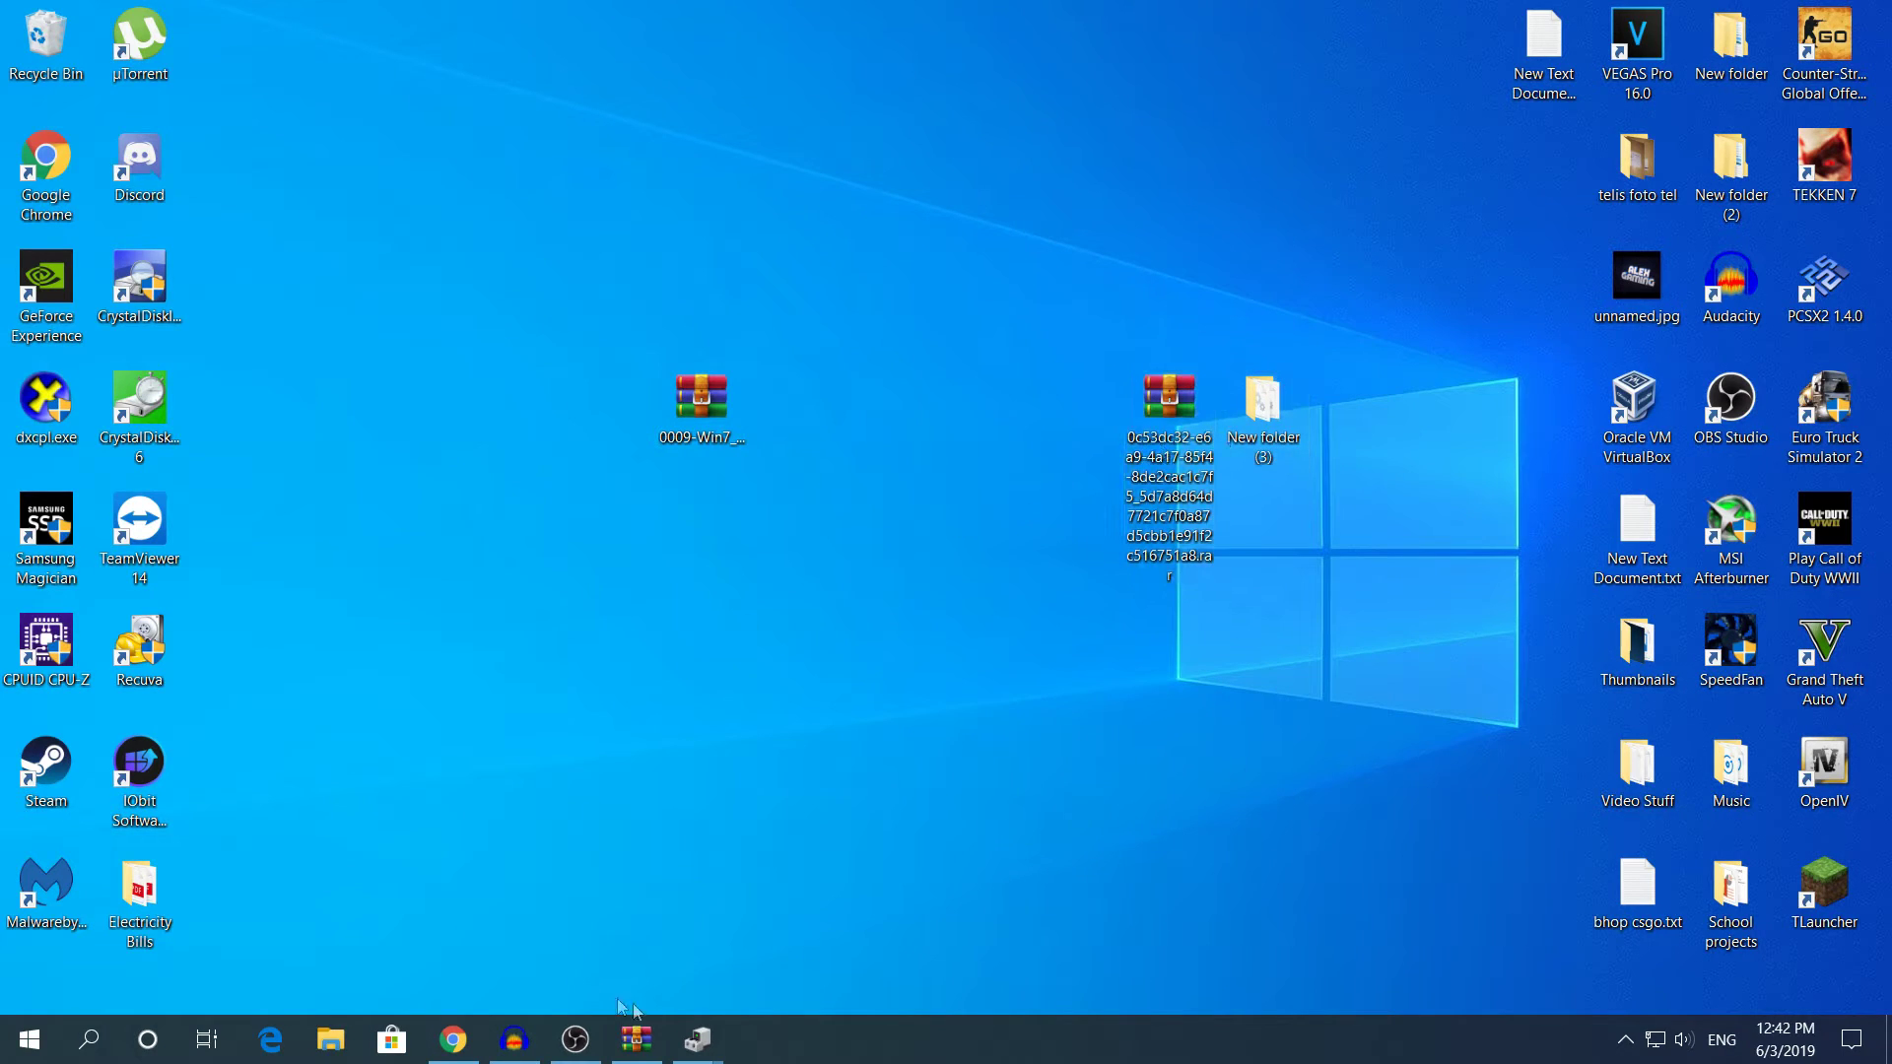
click(698, 1039)
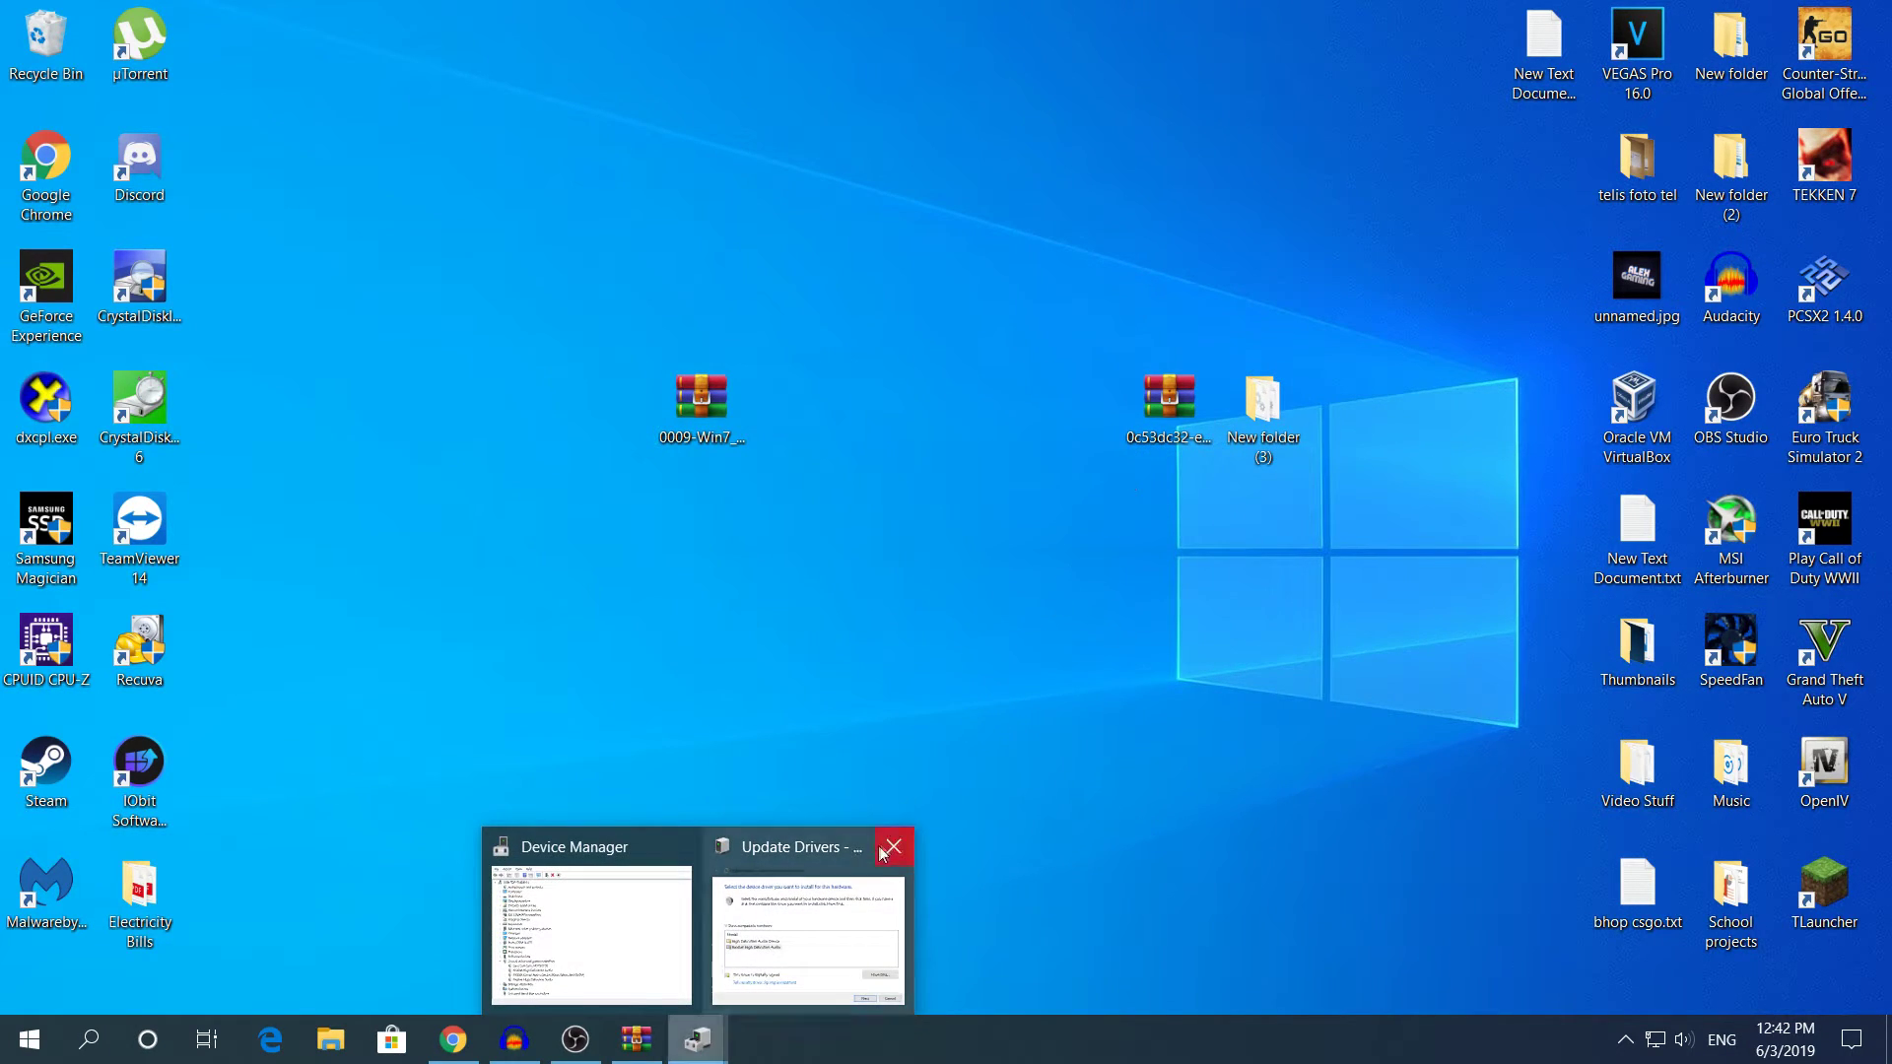
click(1146, 421)
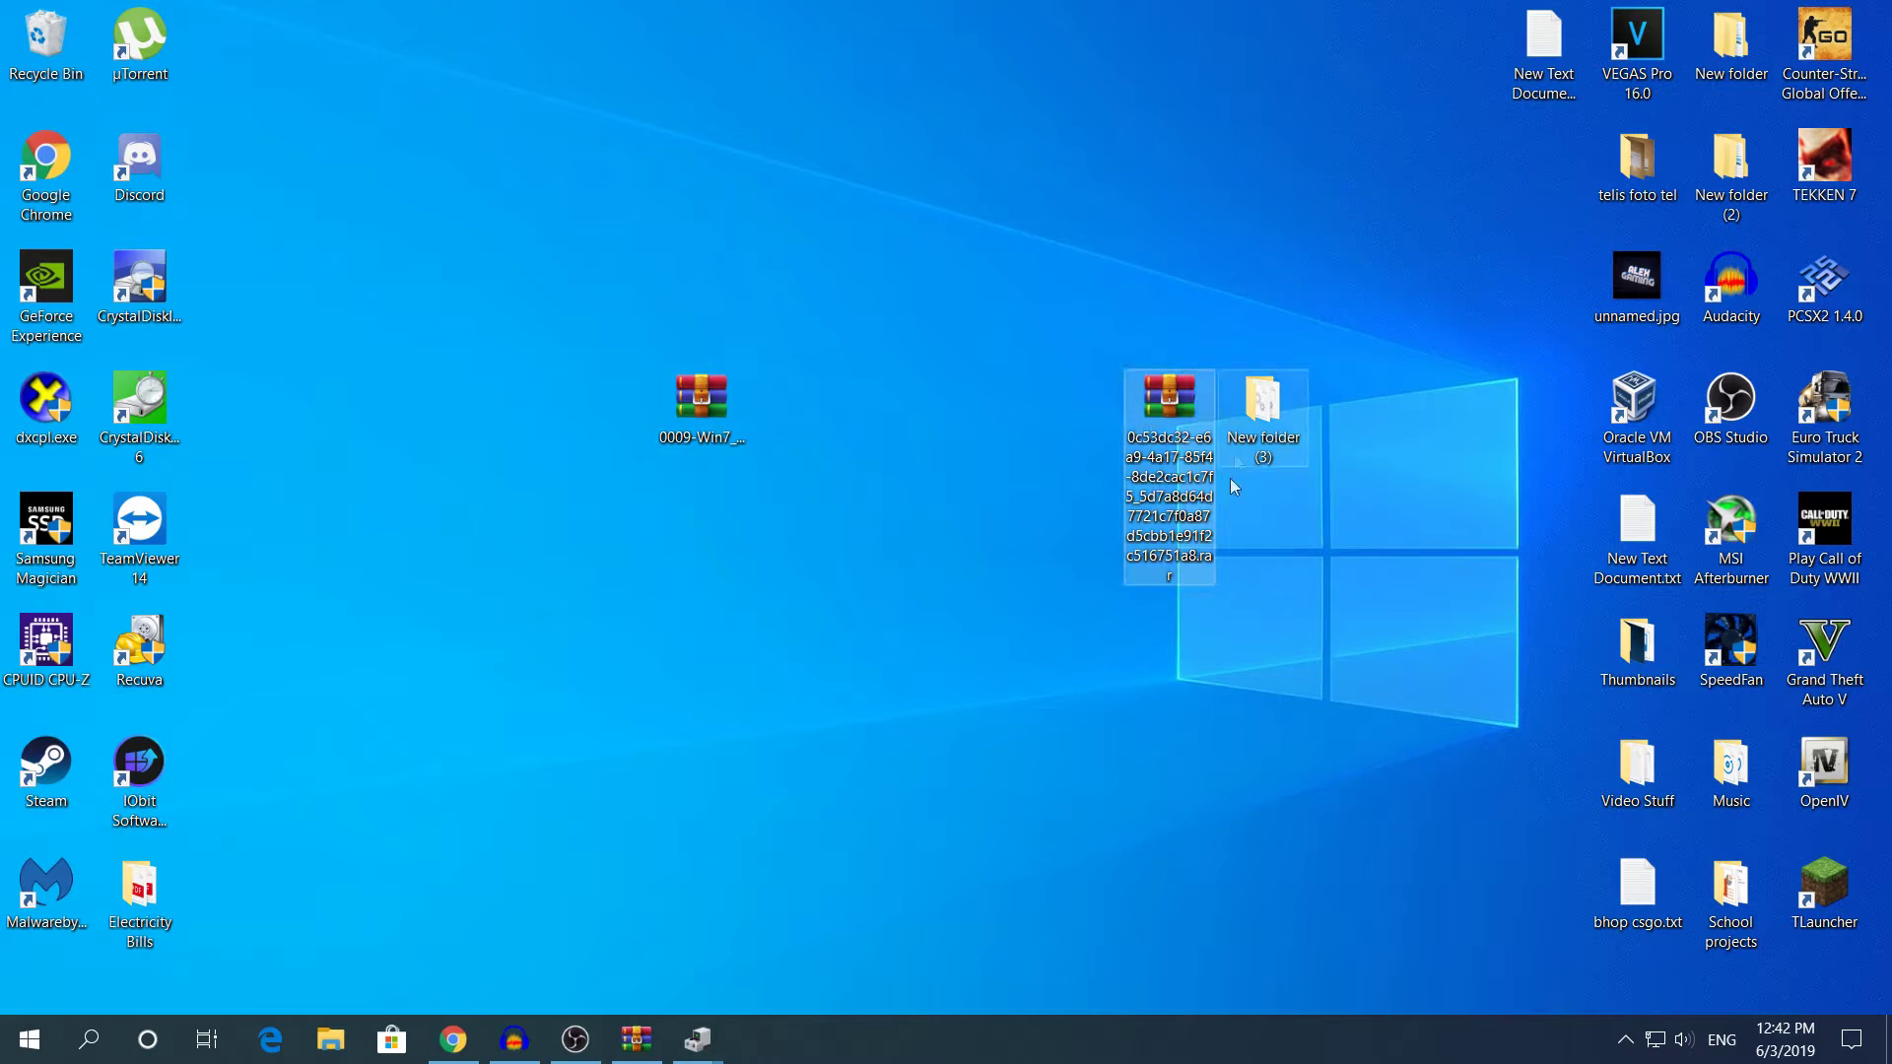
click(1280, 399)
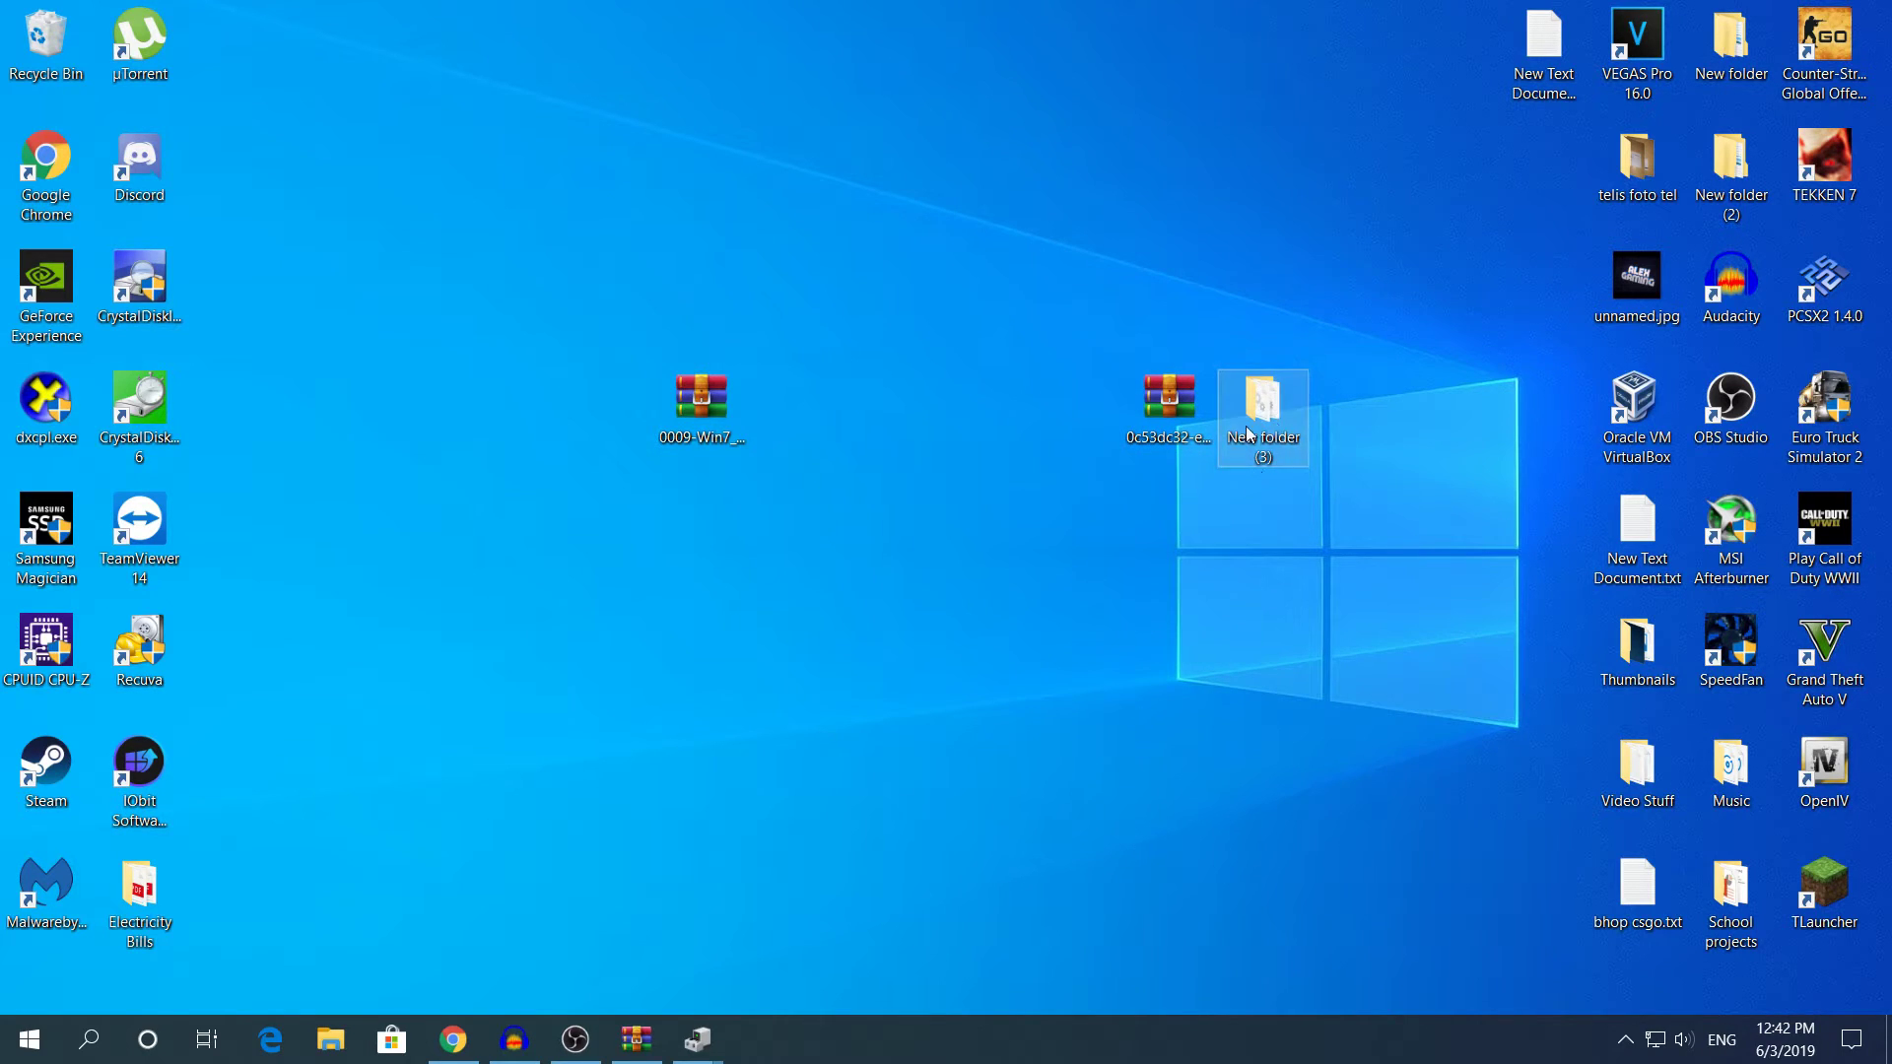
click(698, 1040)
click(820, 946)
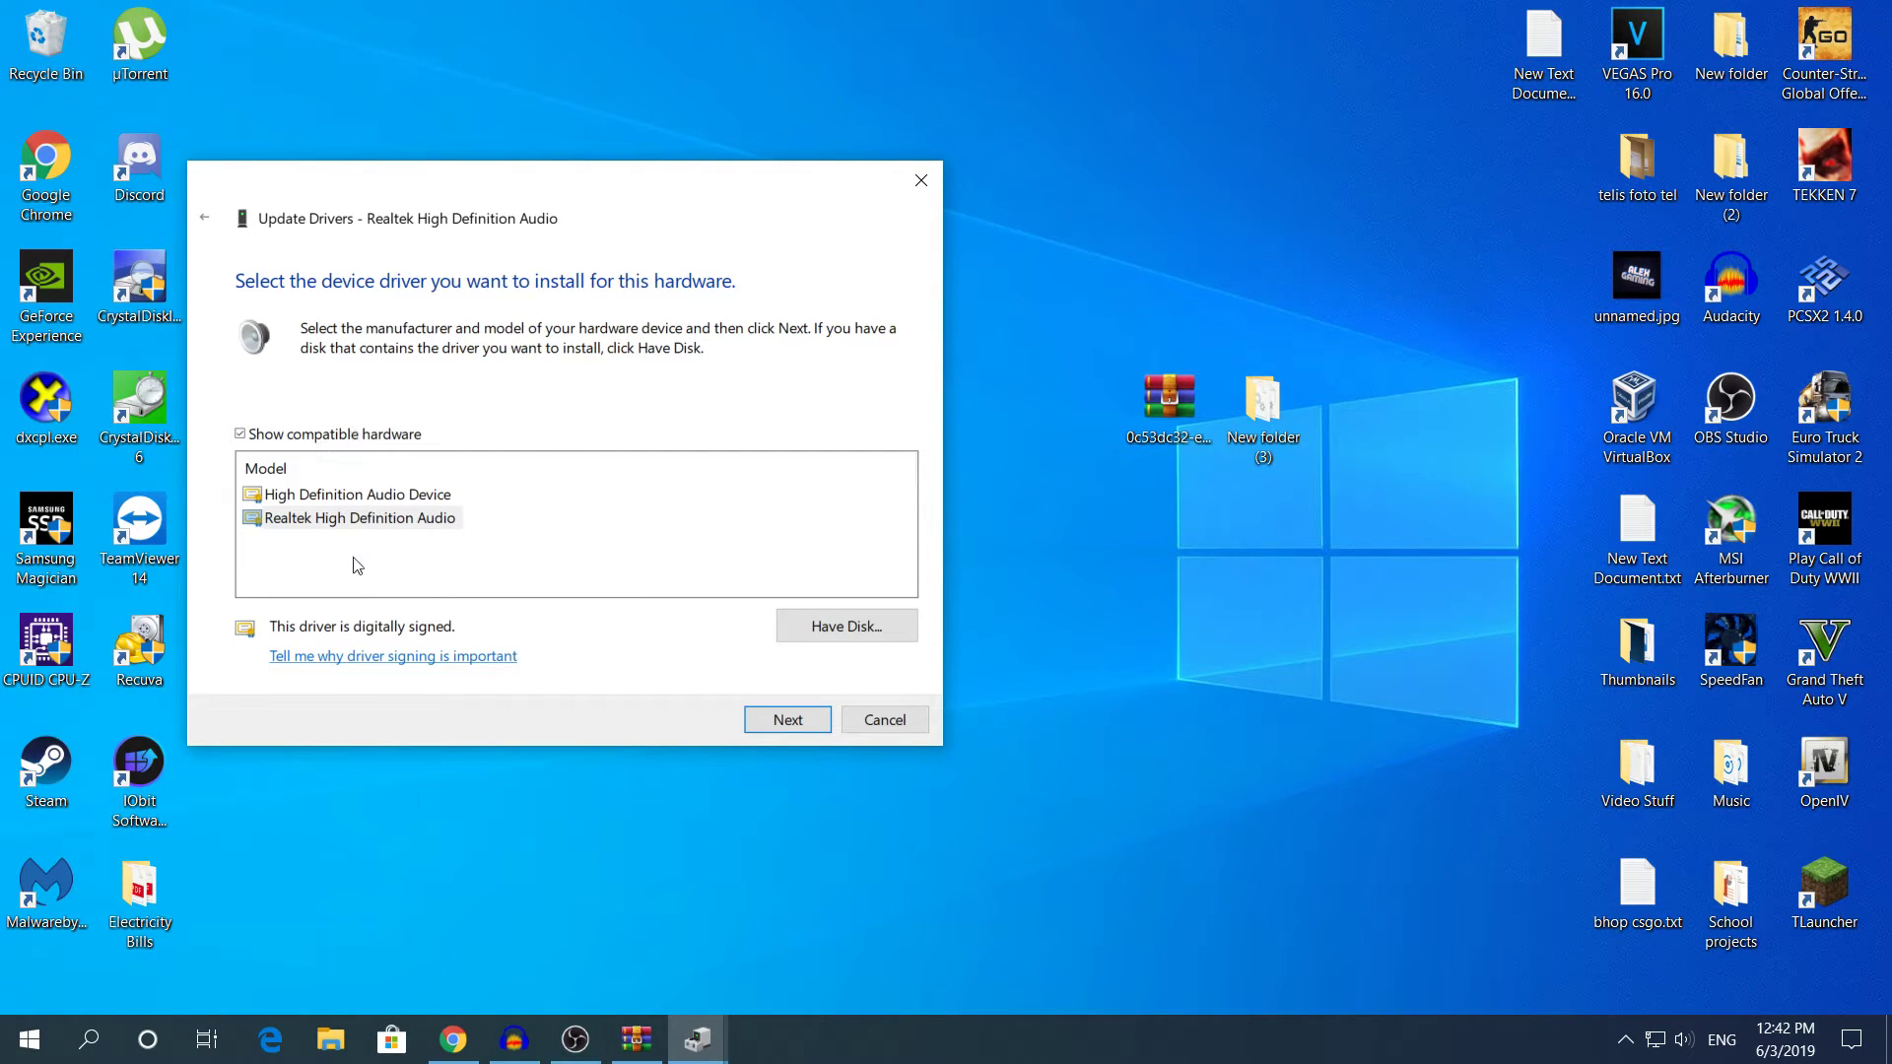
Choose Have Disk, browse, and navigate to Desktop > New folder (3).
click(837, 627)
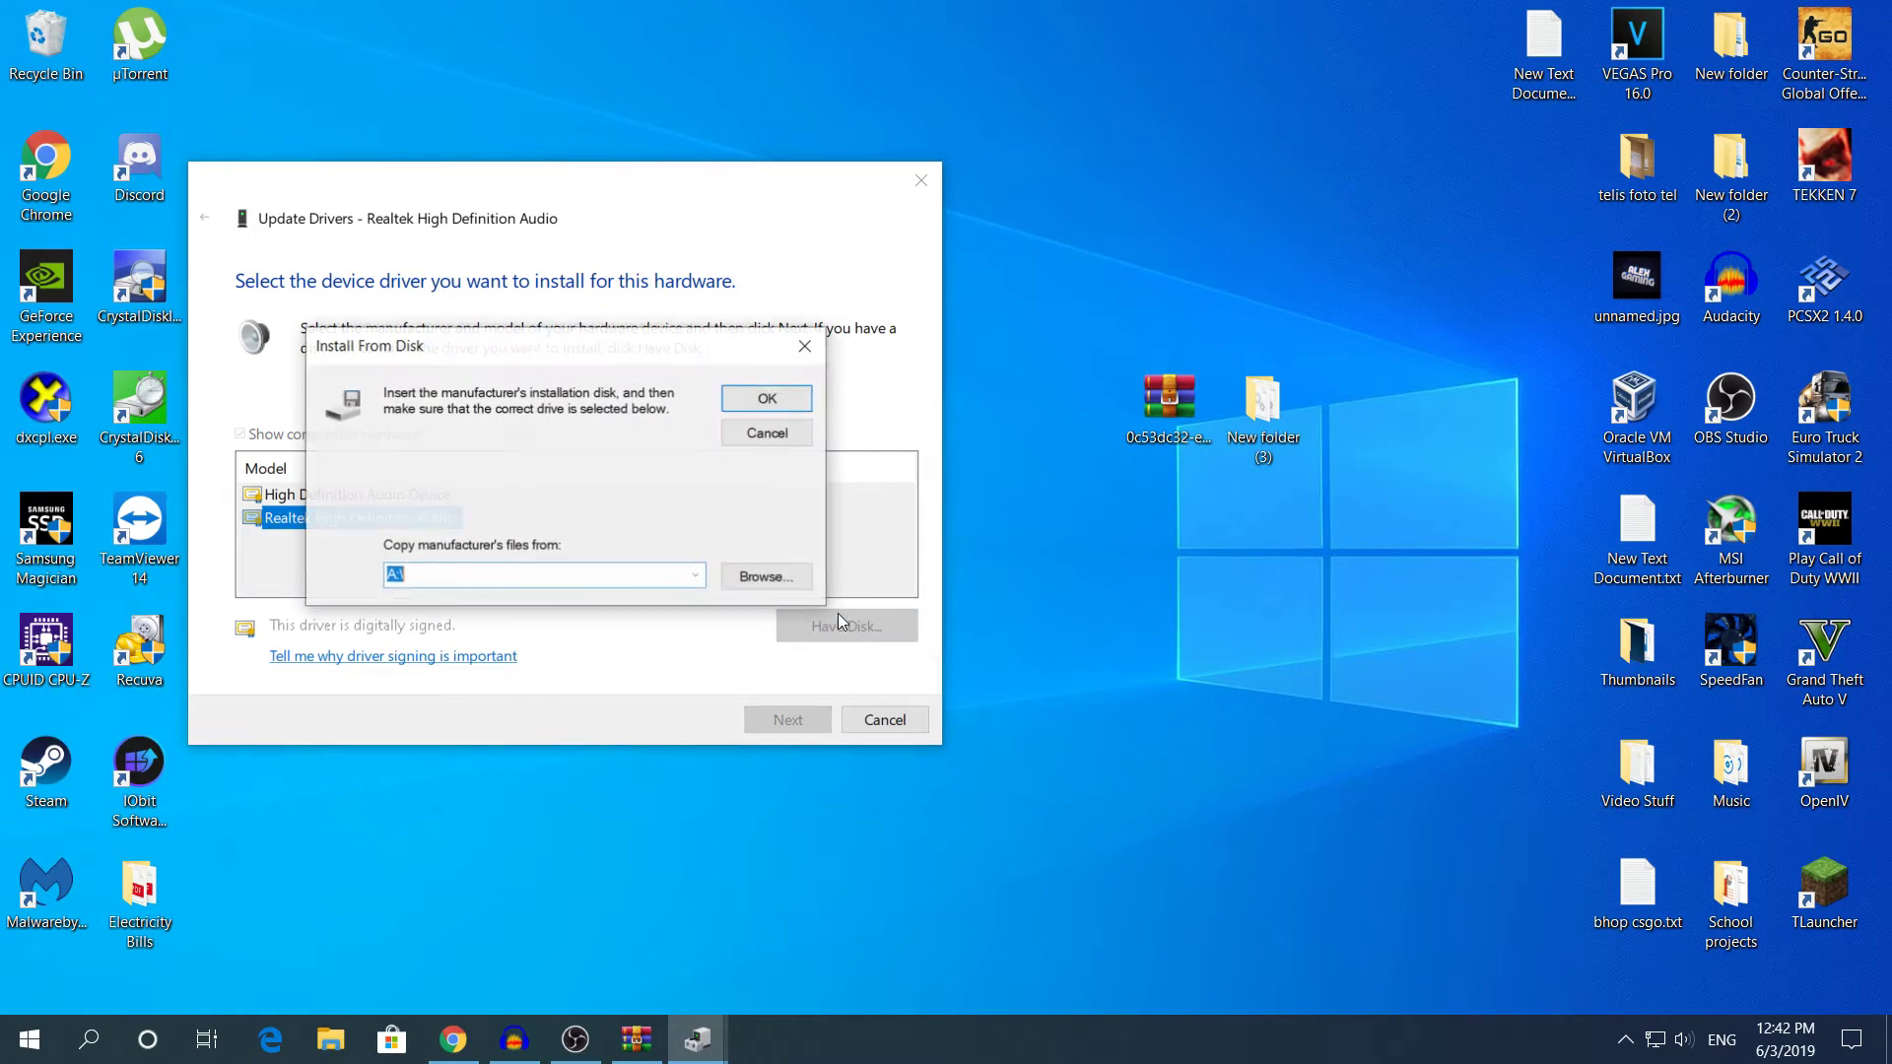
click(776, 577)
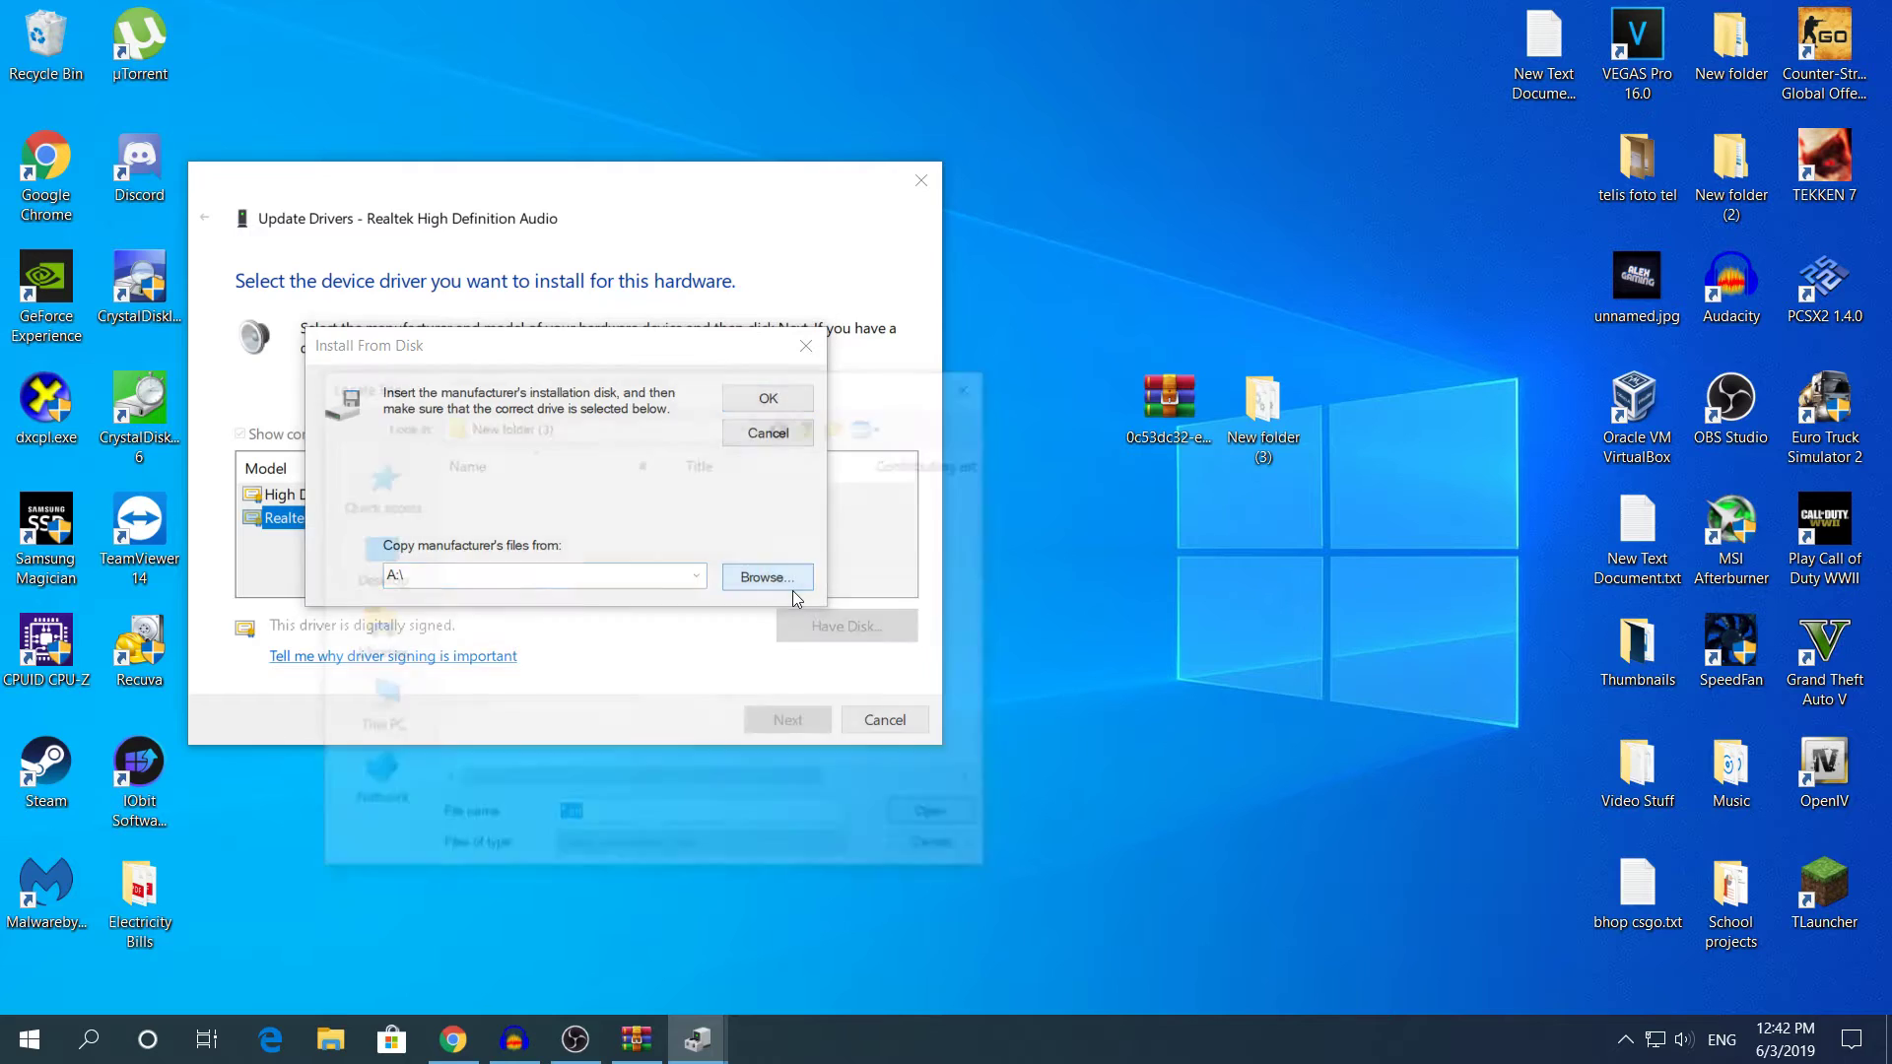
click(375, 512)
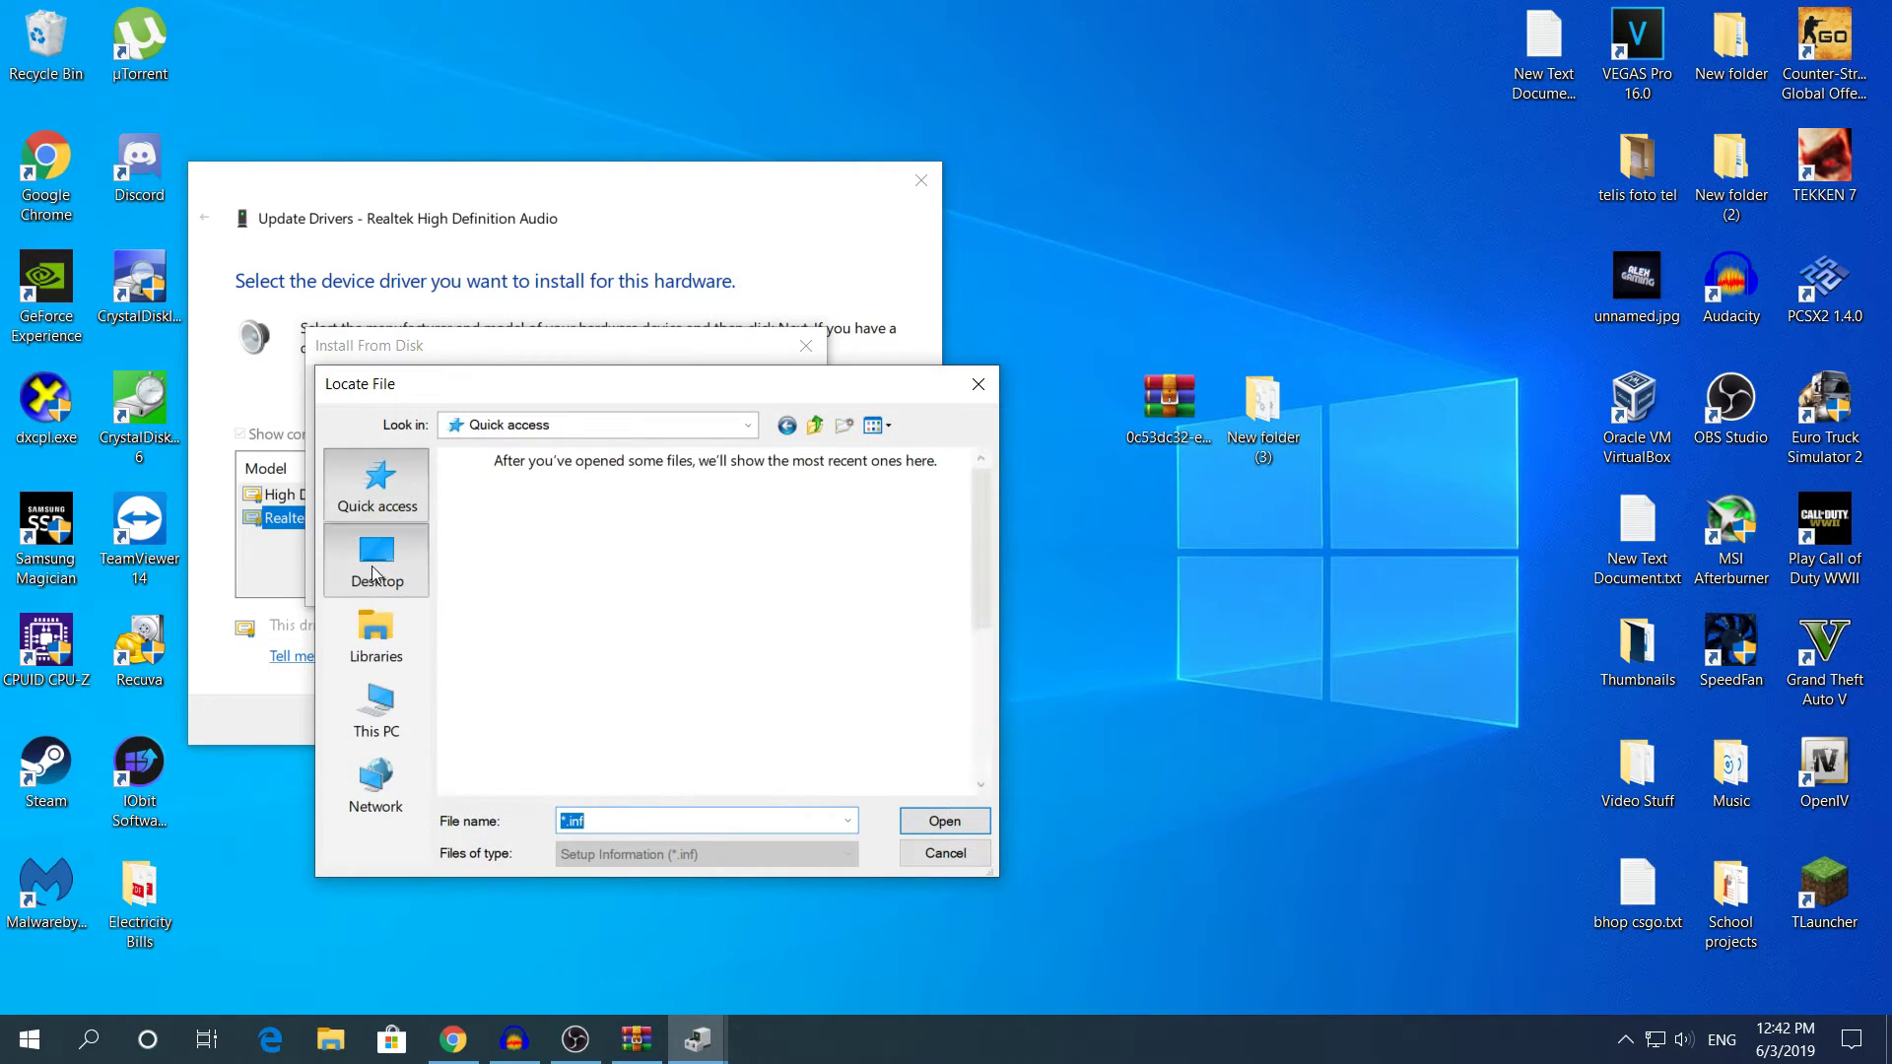
click(373, 566)
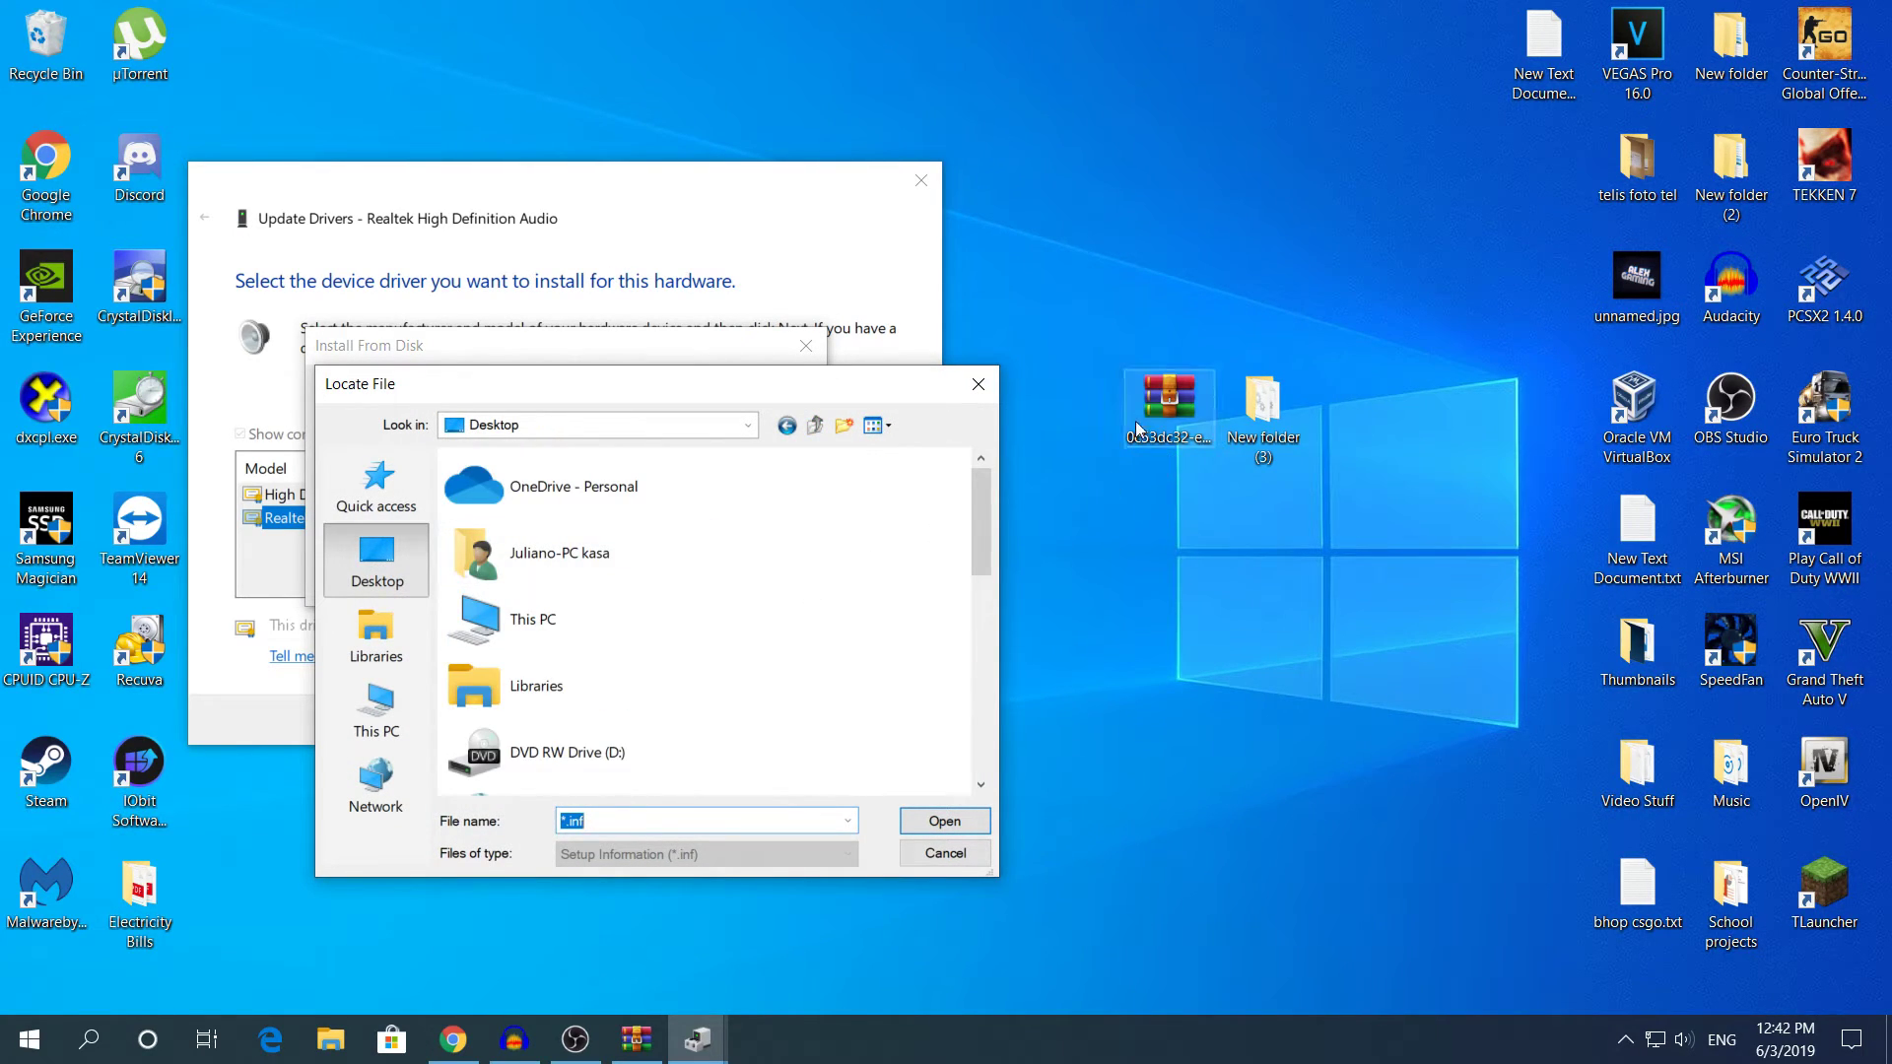
click(1163, 414)
scroll(762, 713, down, 4)
scroll(761, 713, up, 2)
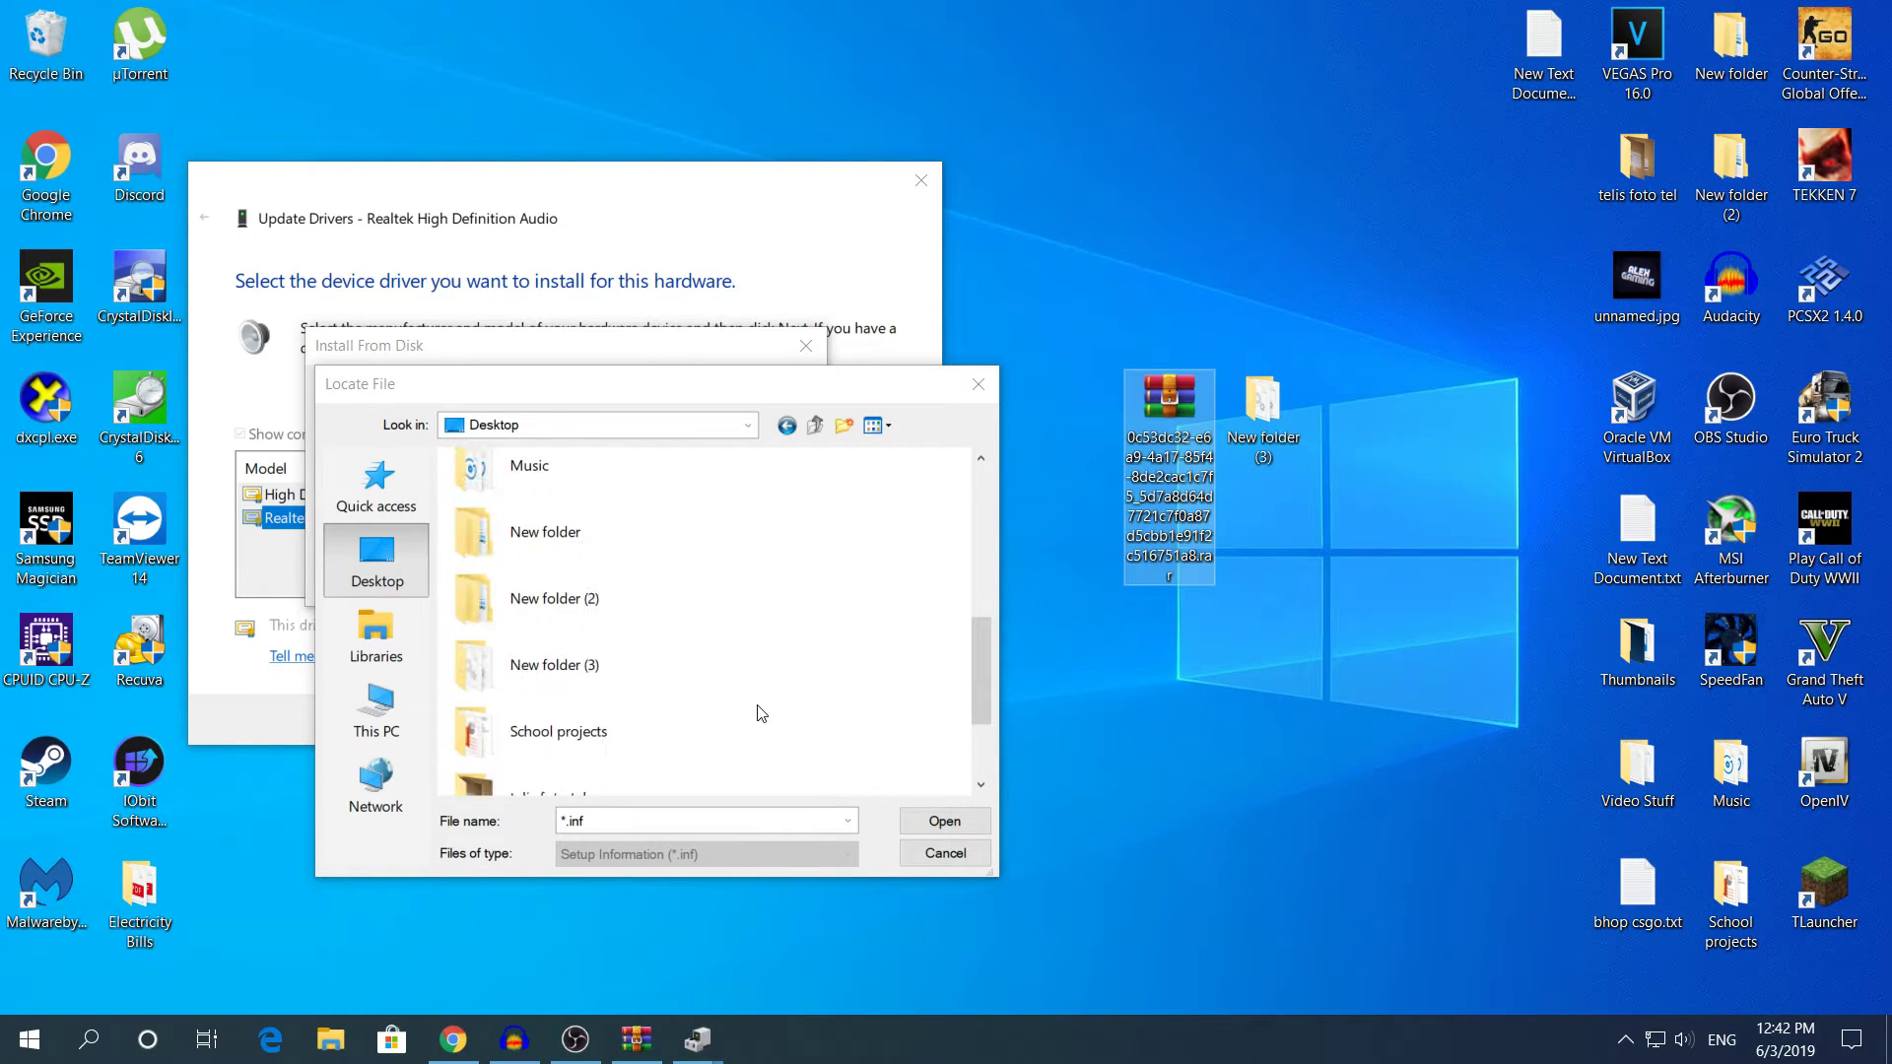
click(581, 670)
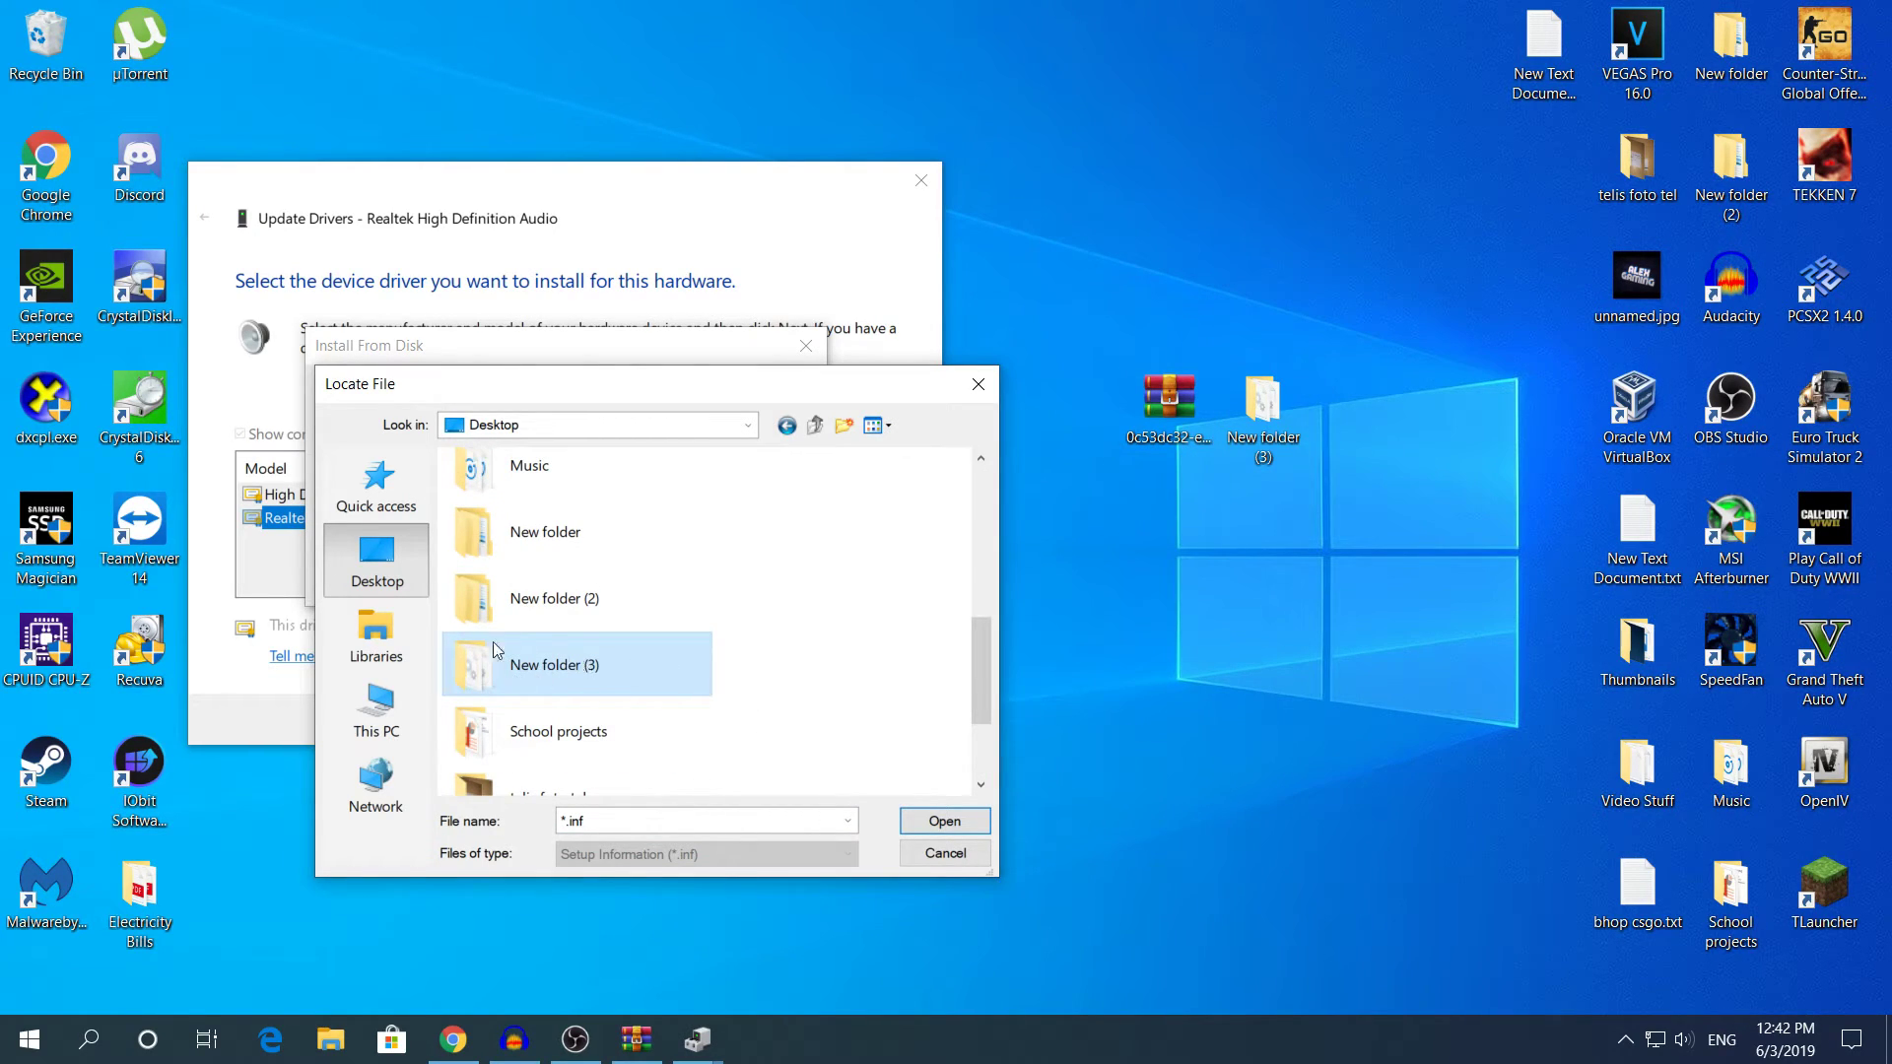
click(589, 659)
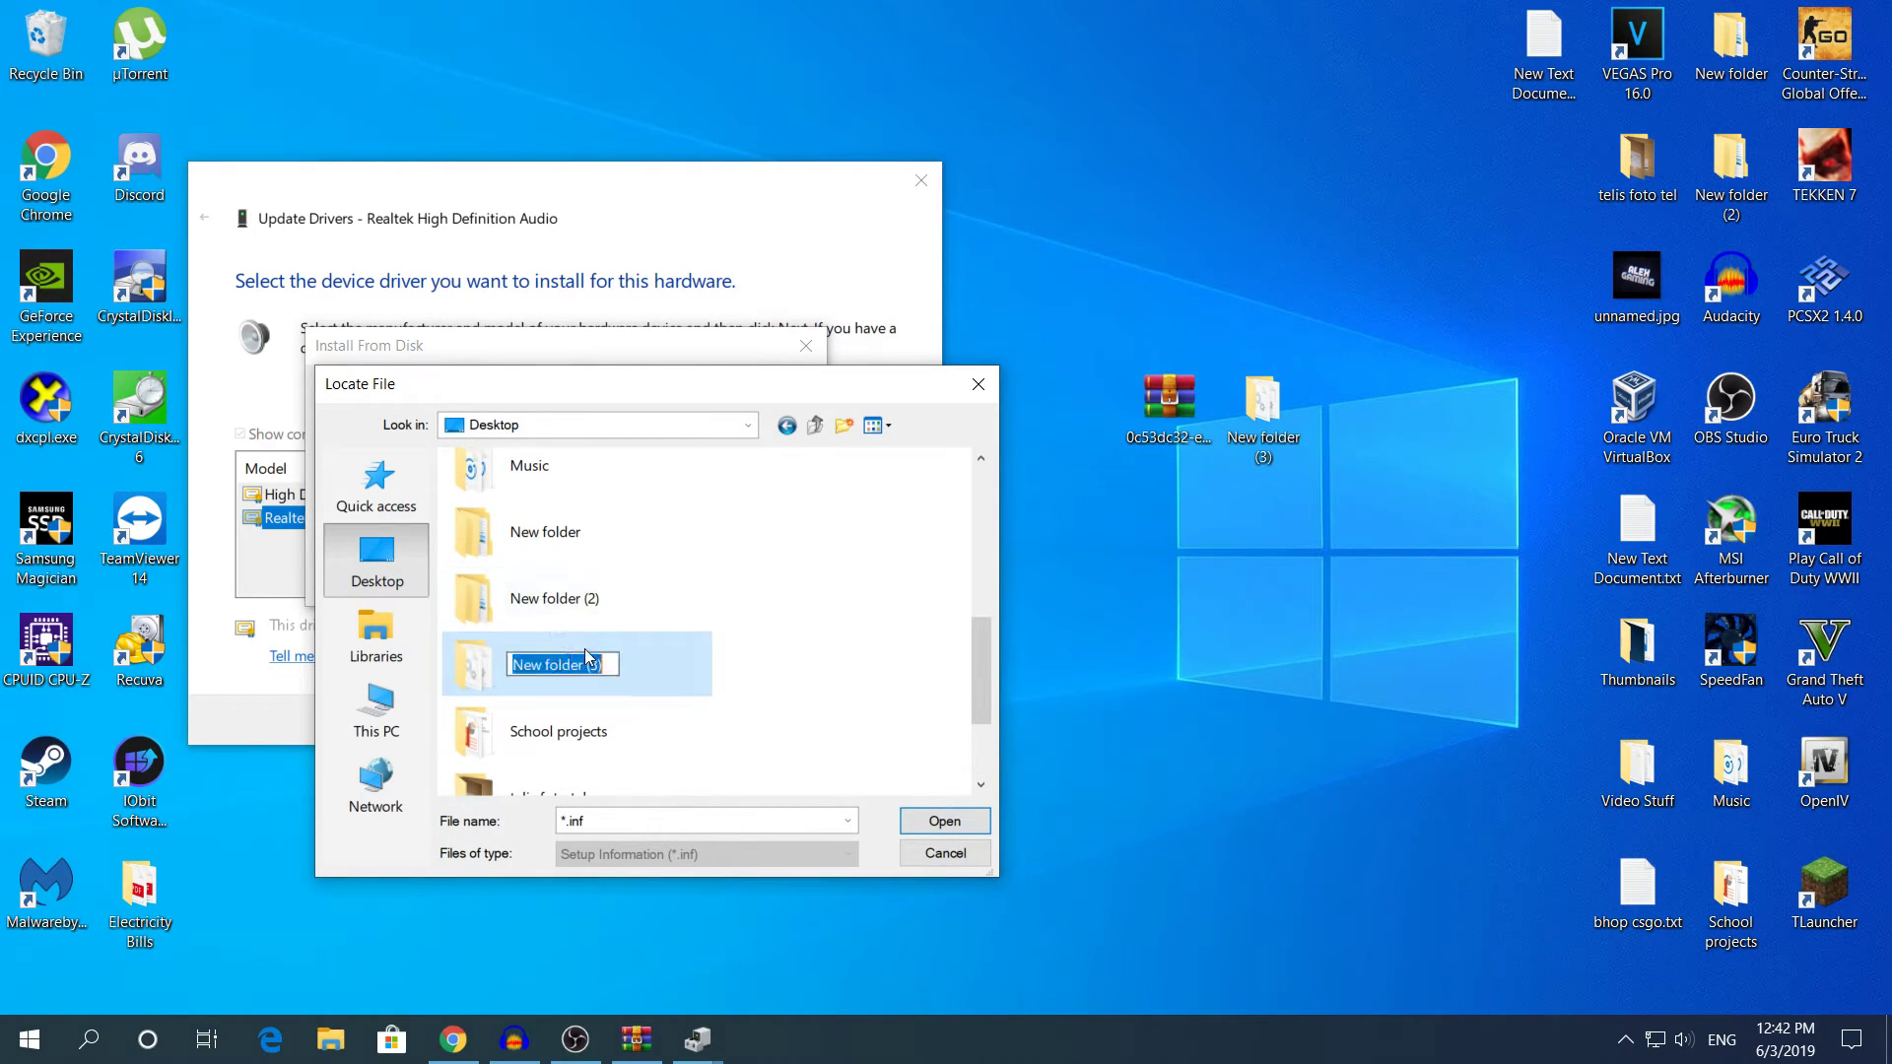
double_click(647, 650)
Select DetectionVerificationDrv.inf as the driver file and confirm New folder (3) as its location.
click(609, 561)
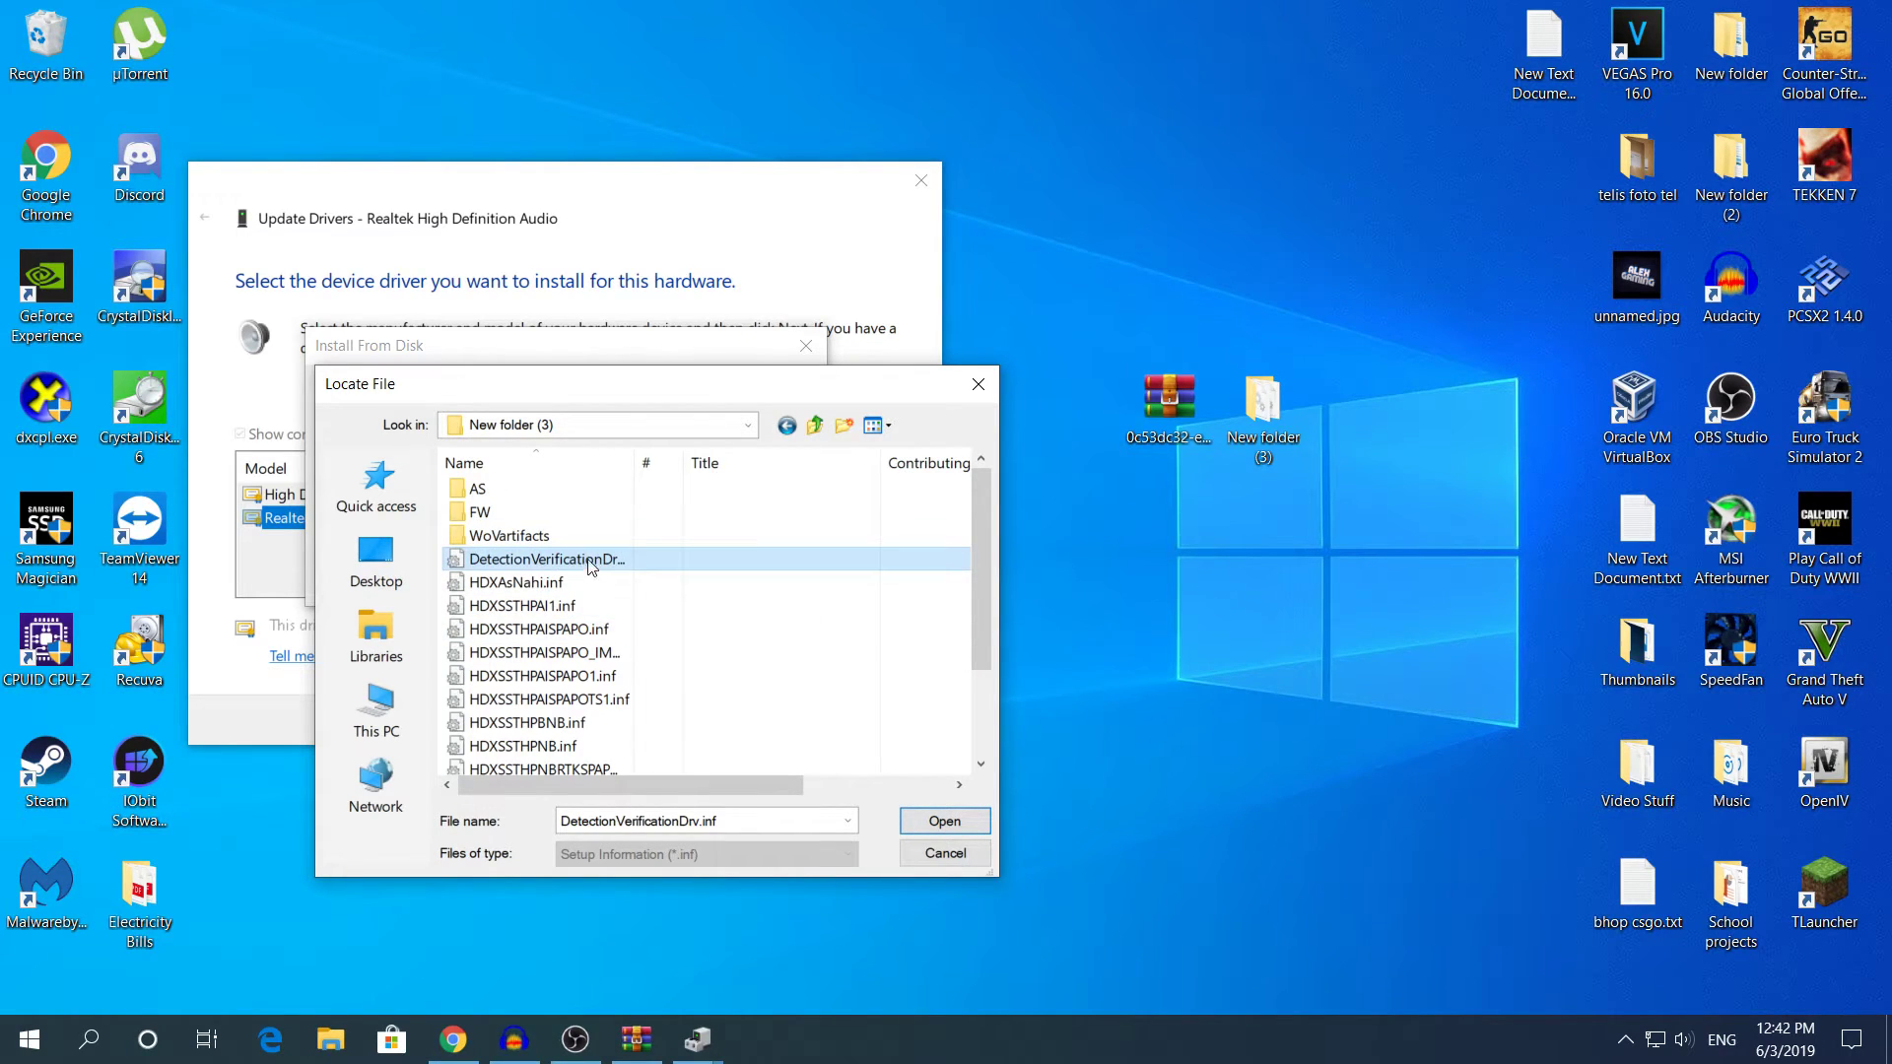
scroll(579, 566, down, 3)
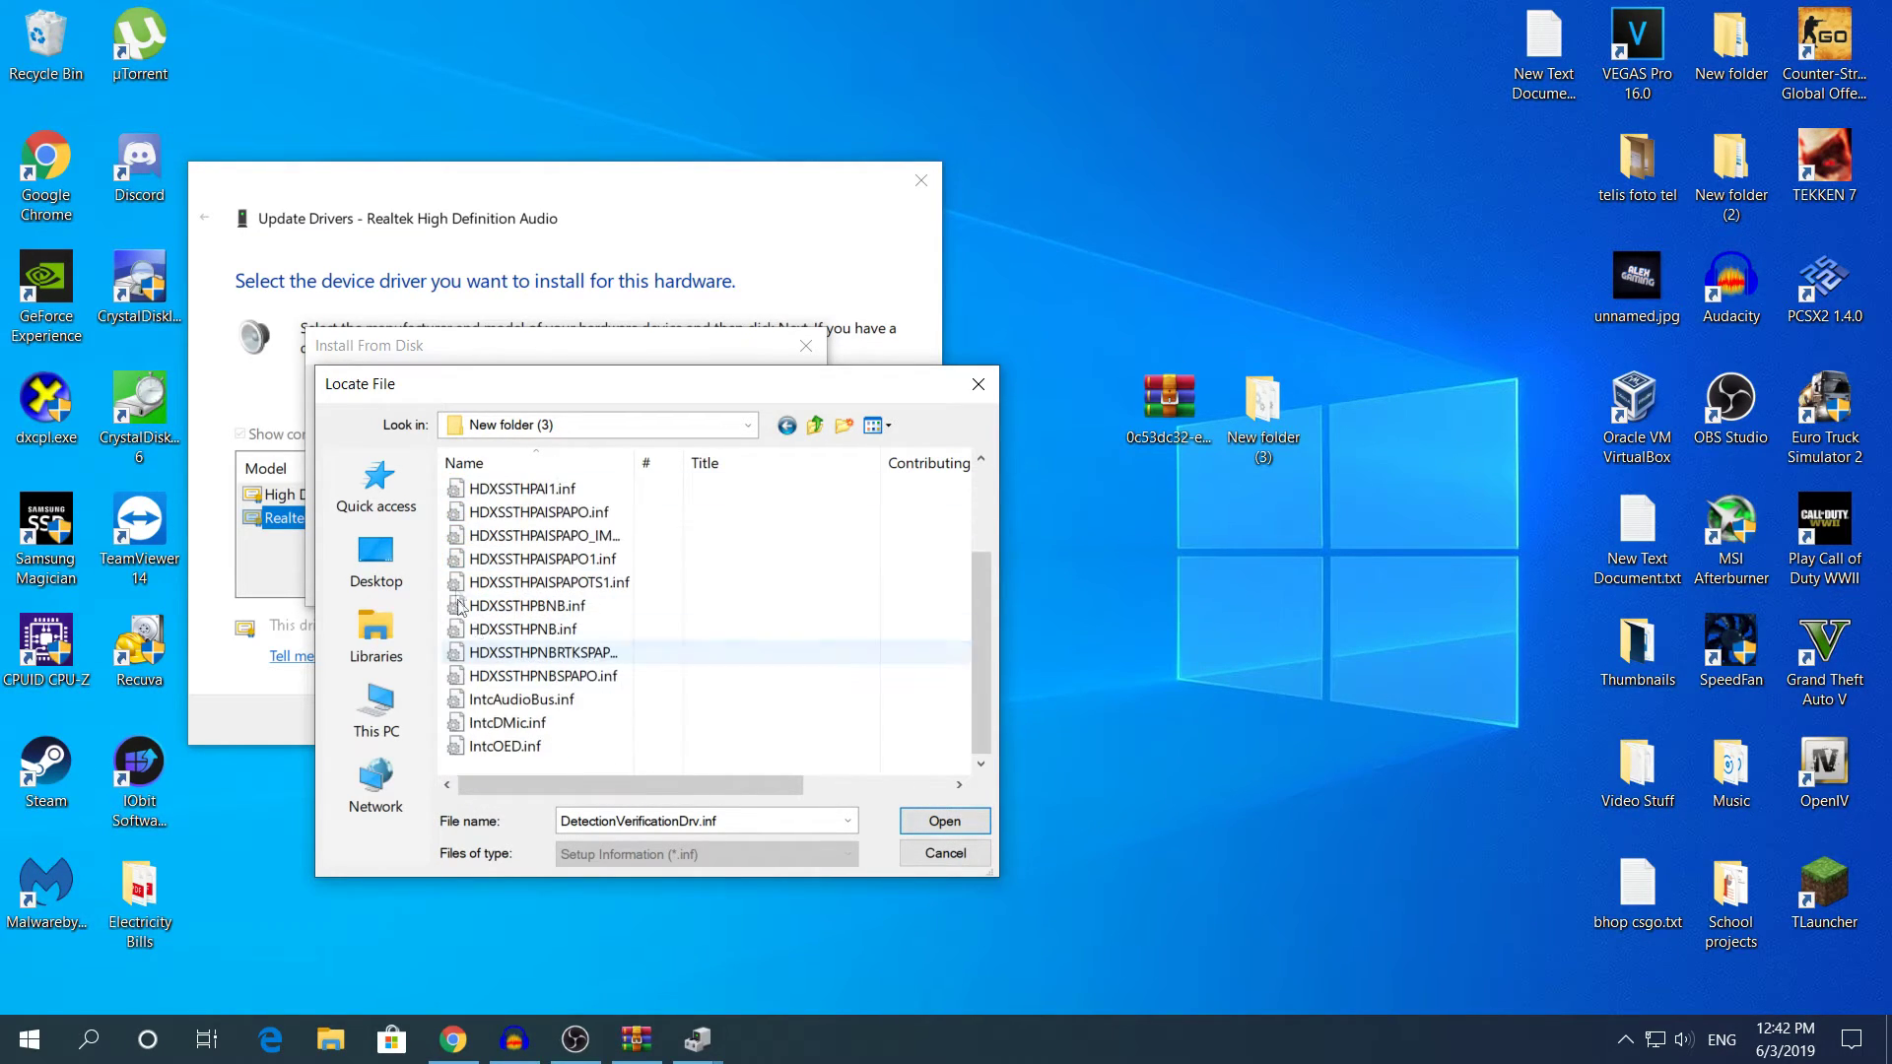
scroll(590, 582, up, 3)
click(532, 652)
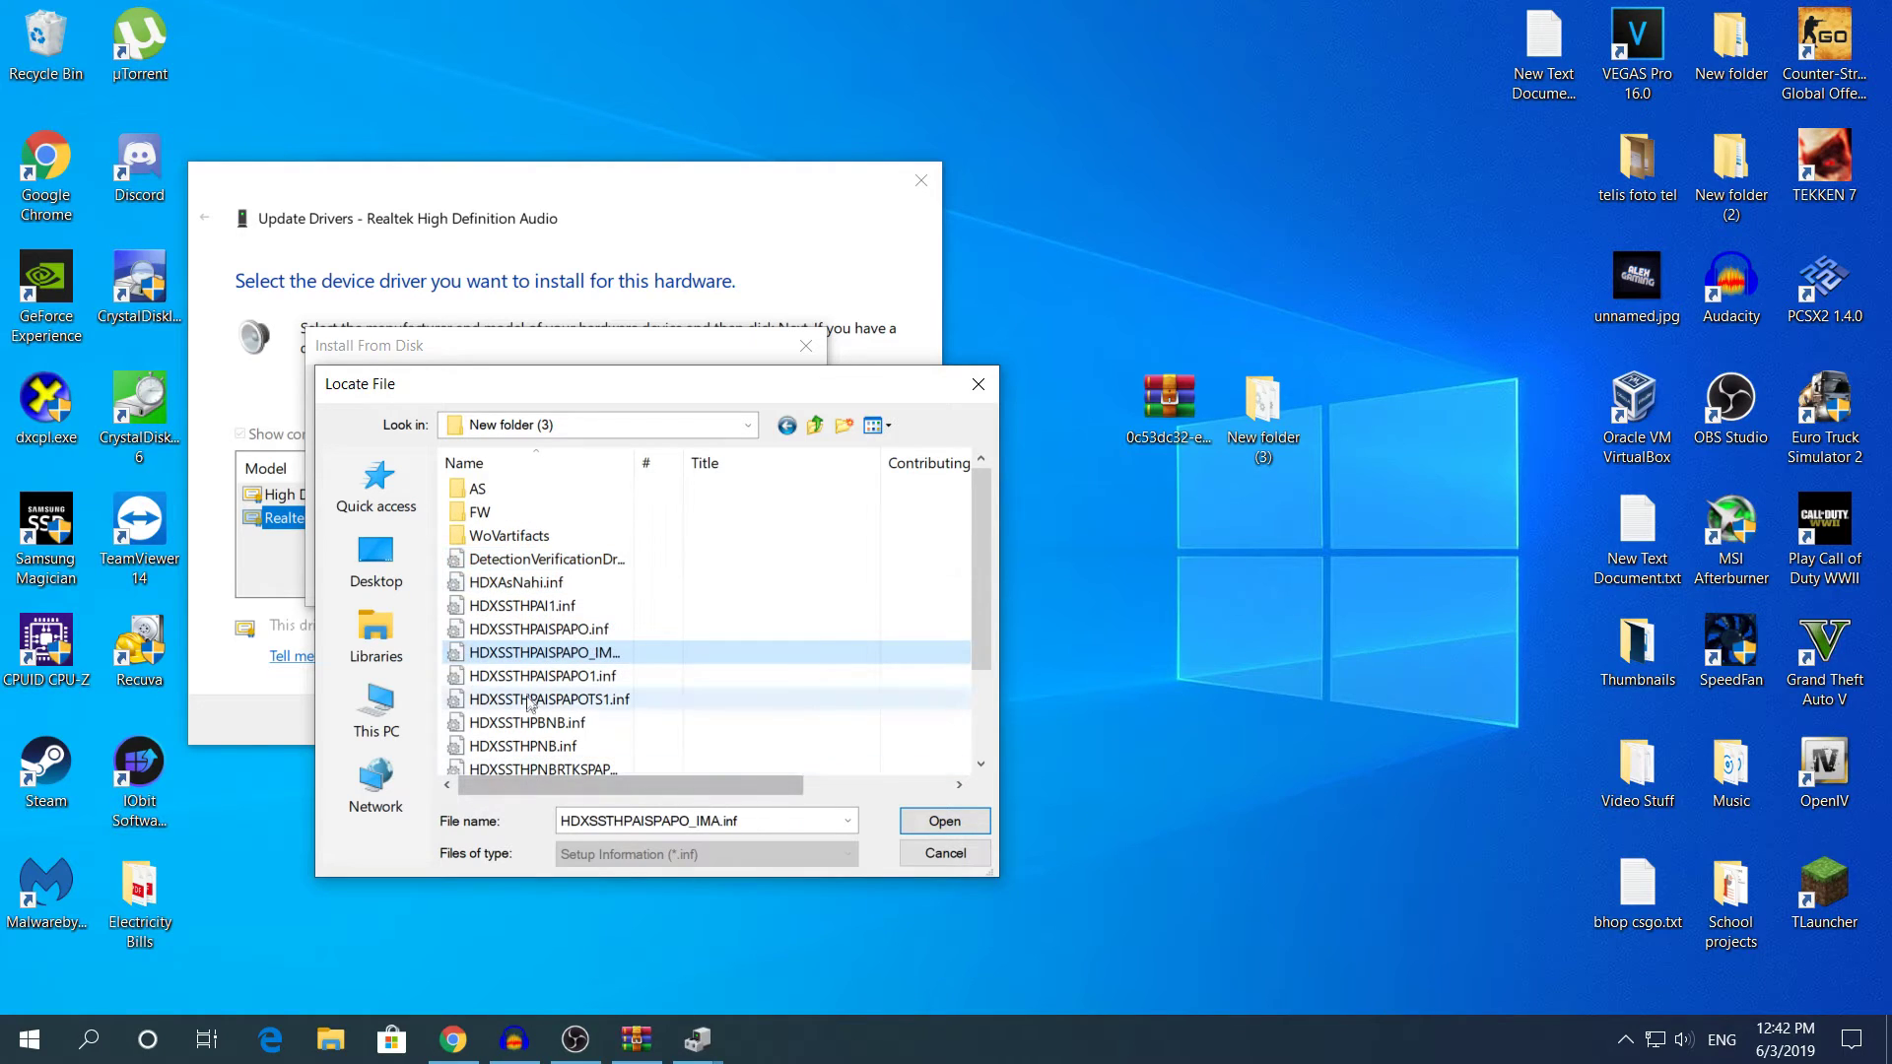
click(525, 699)
click(522, 562)
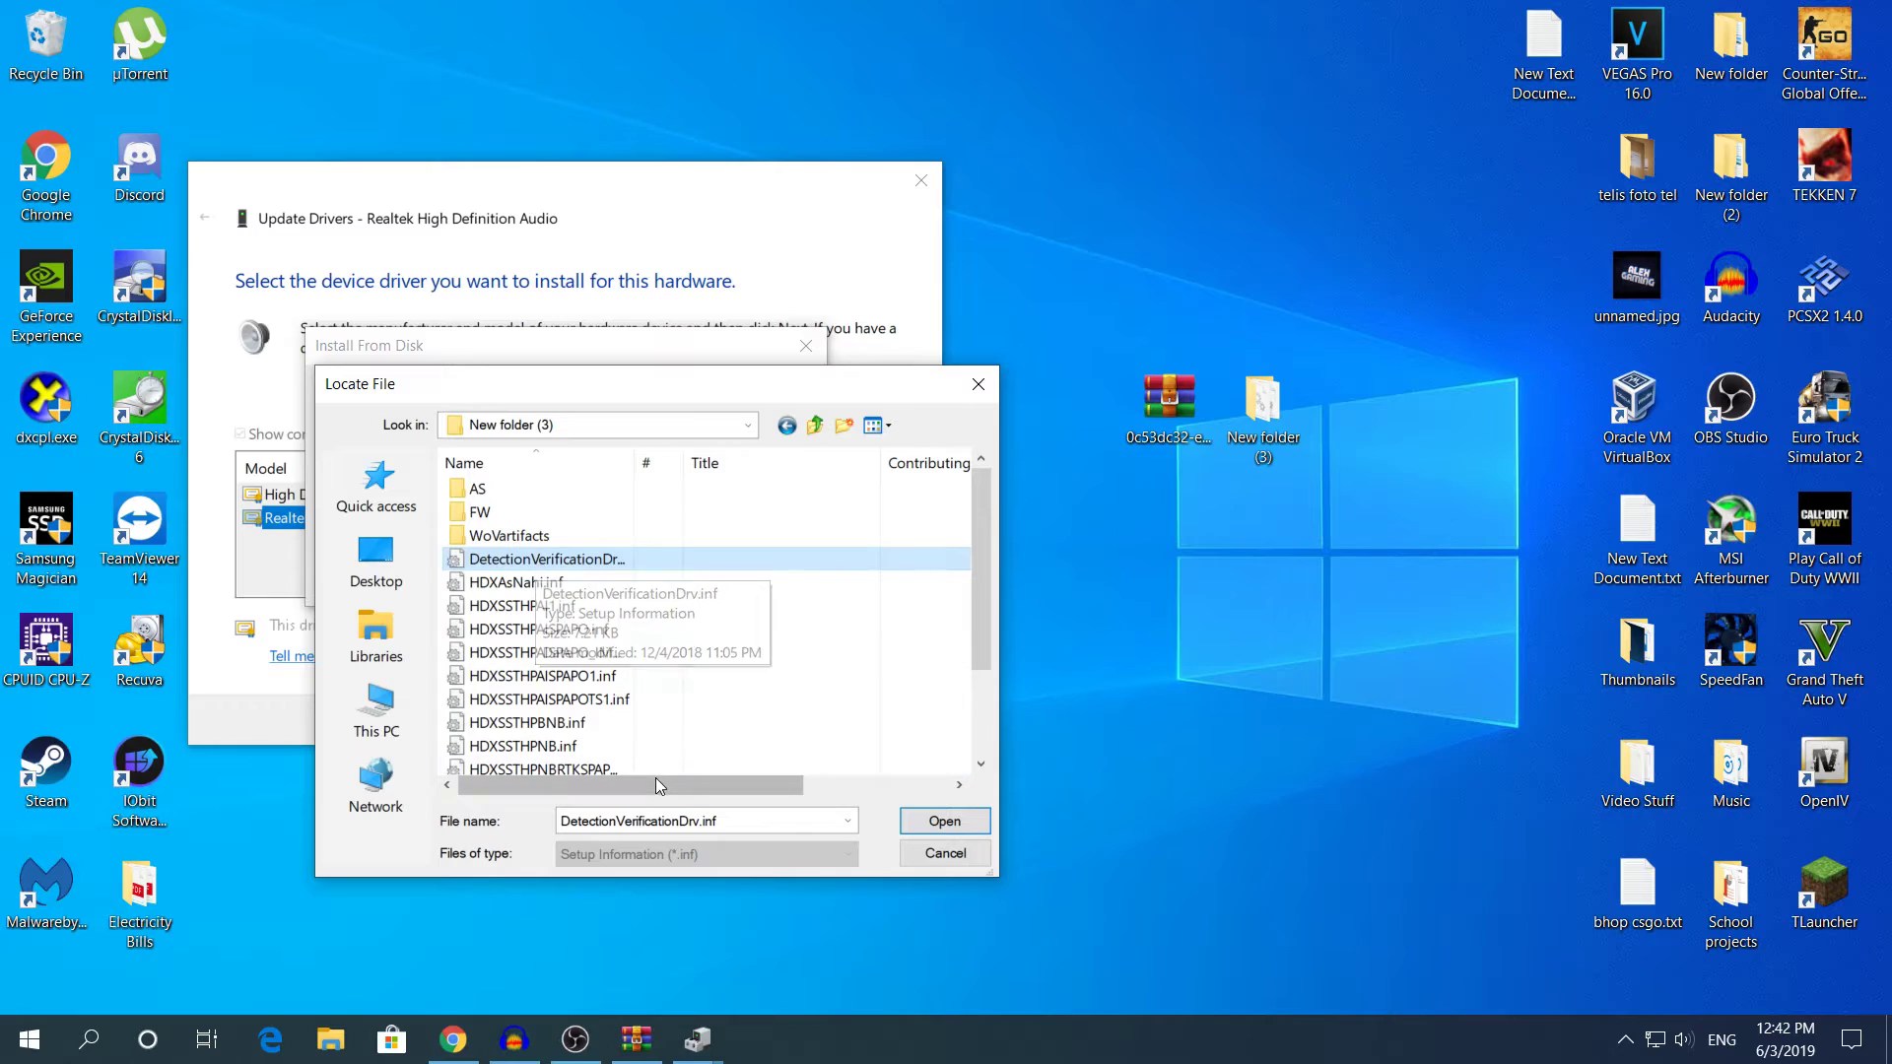
key(F2)
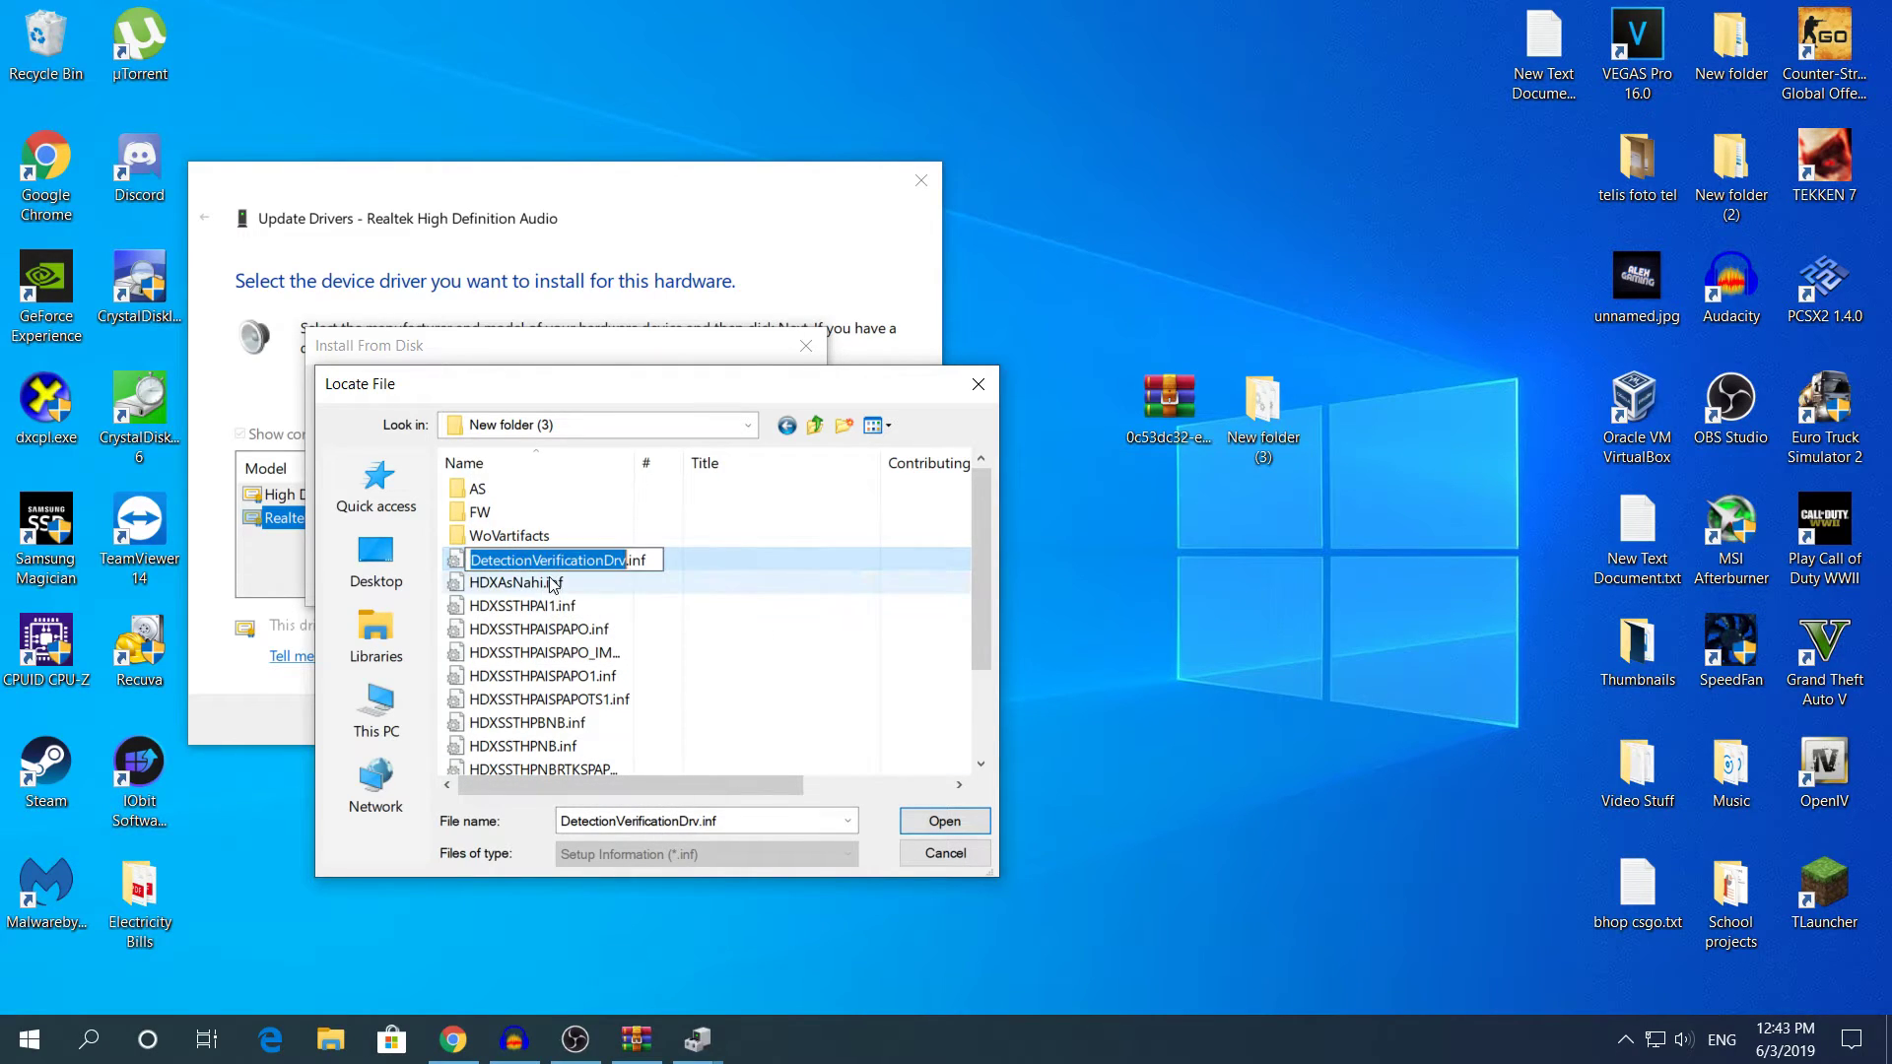
click(693, 552)
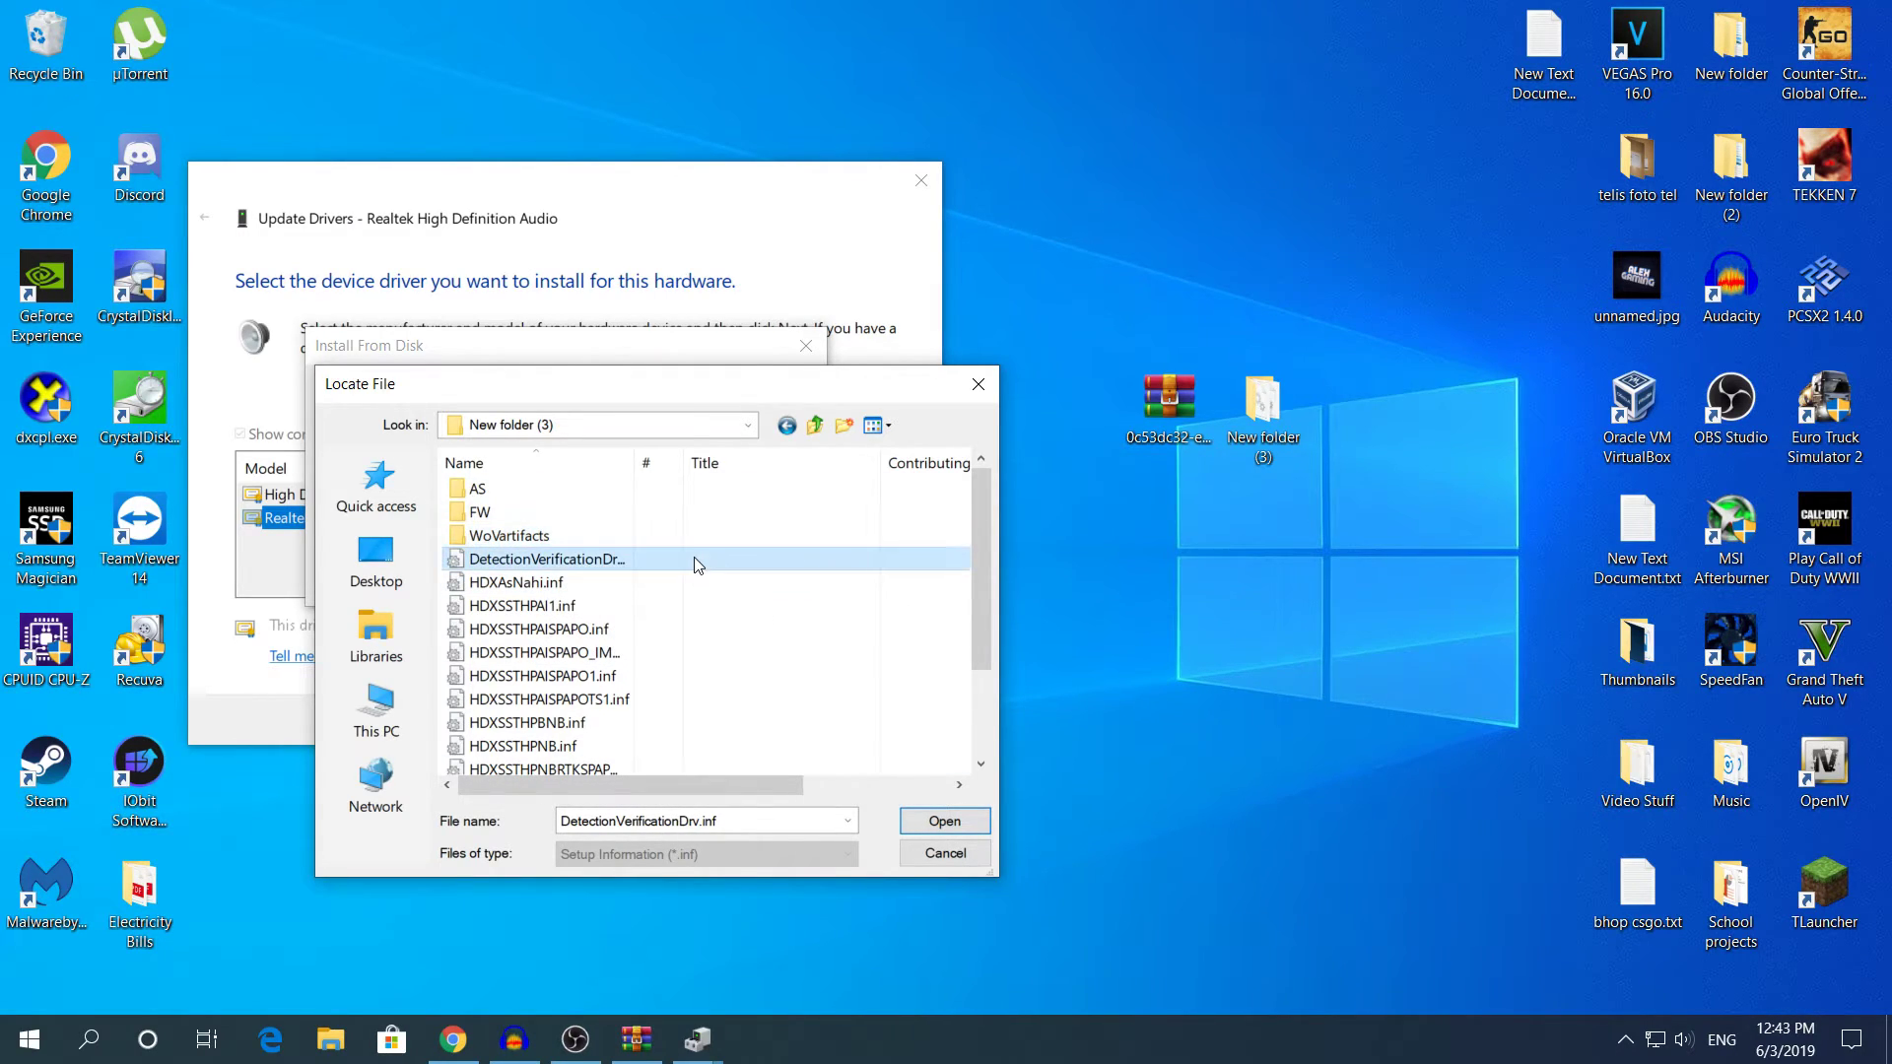
click(942, 824)
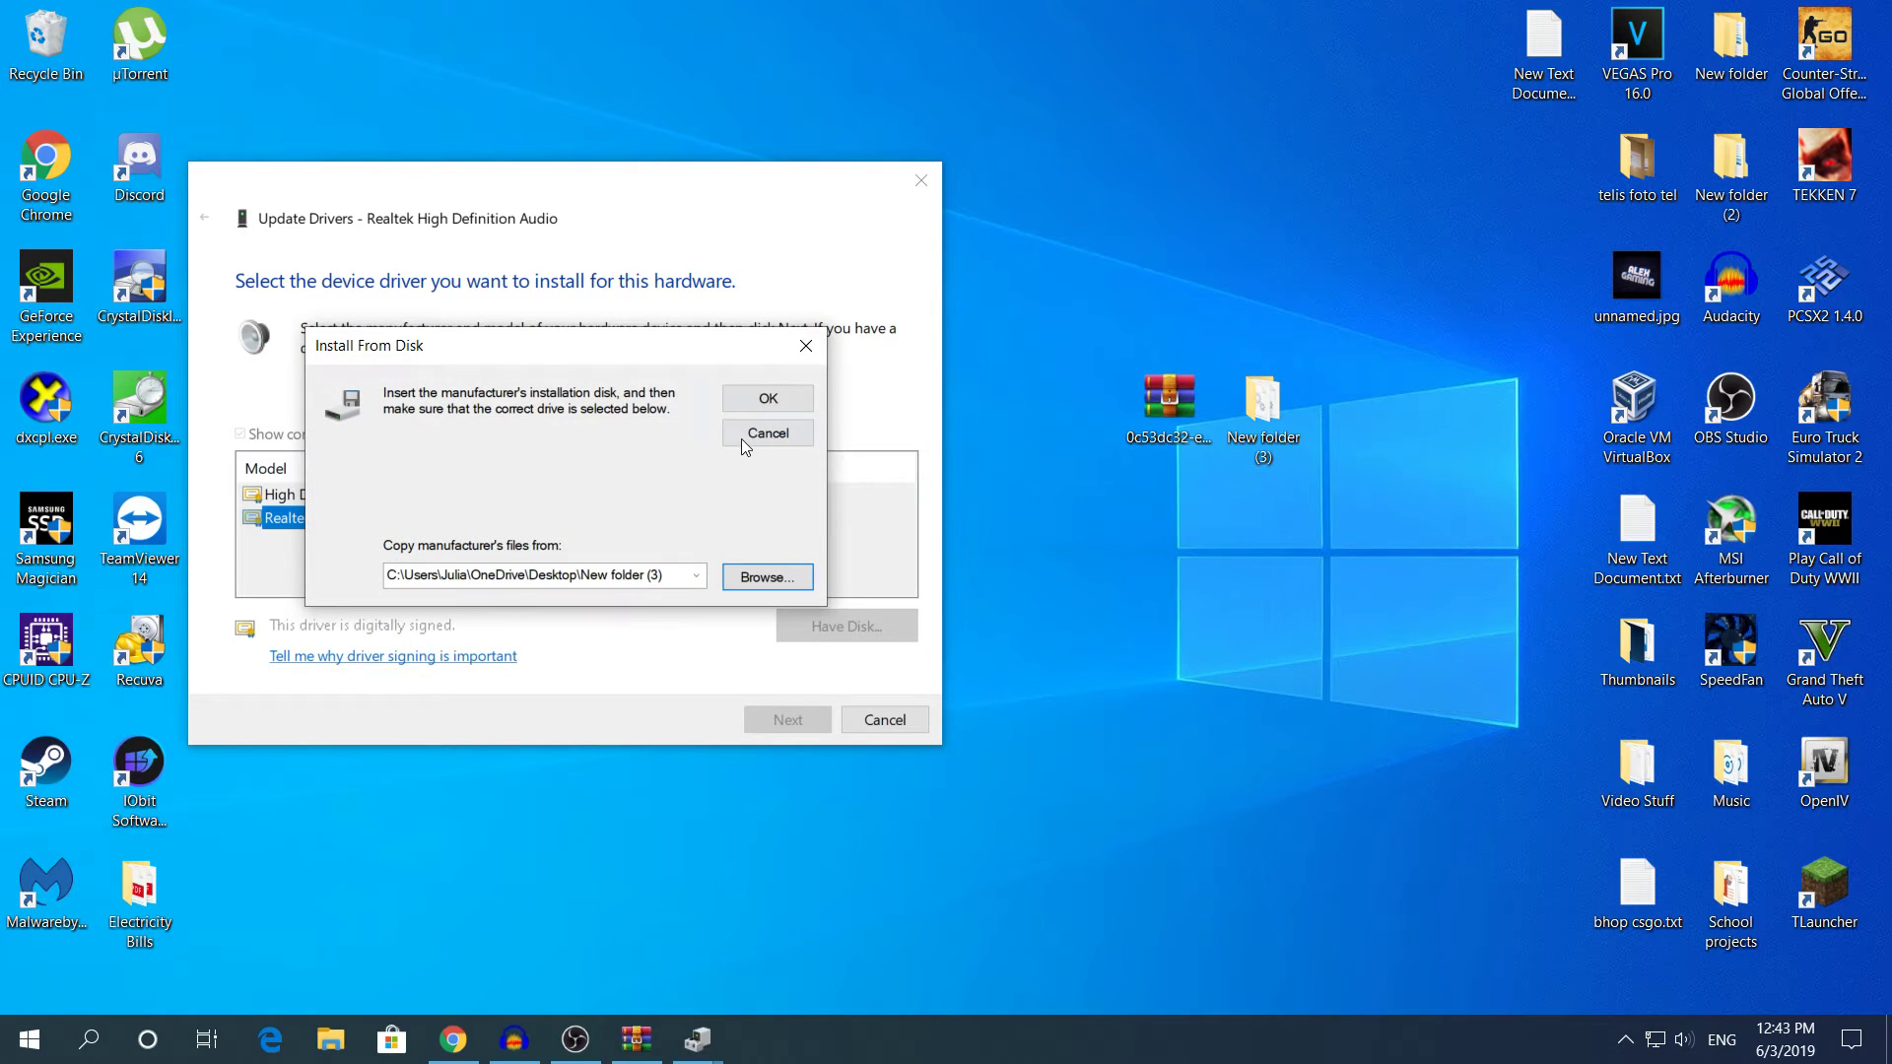
click(763, 399)
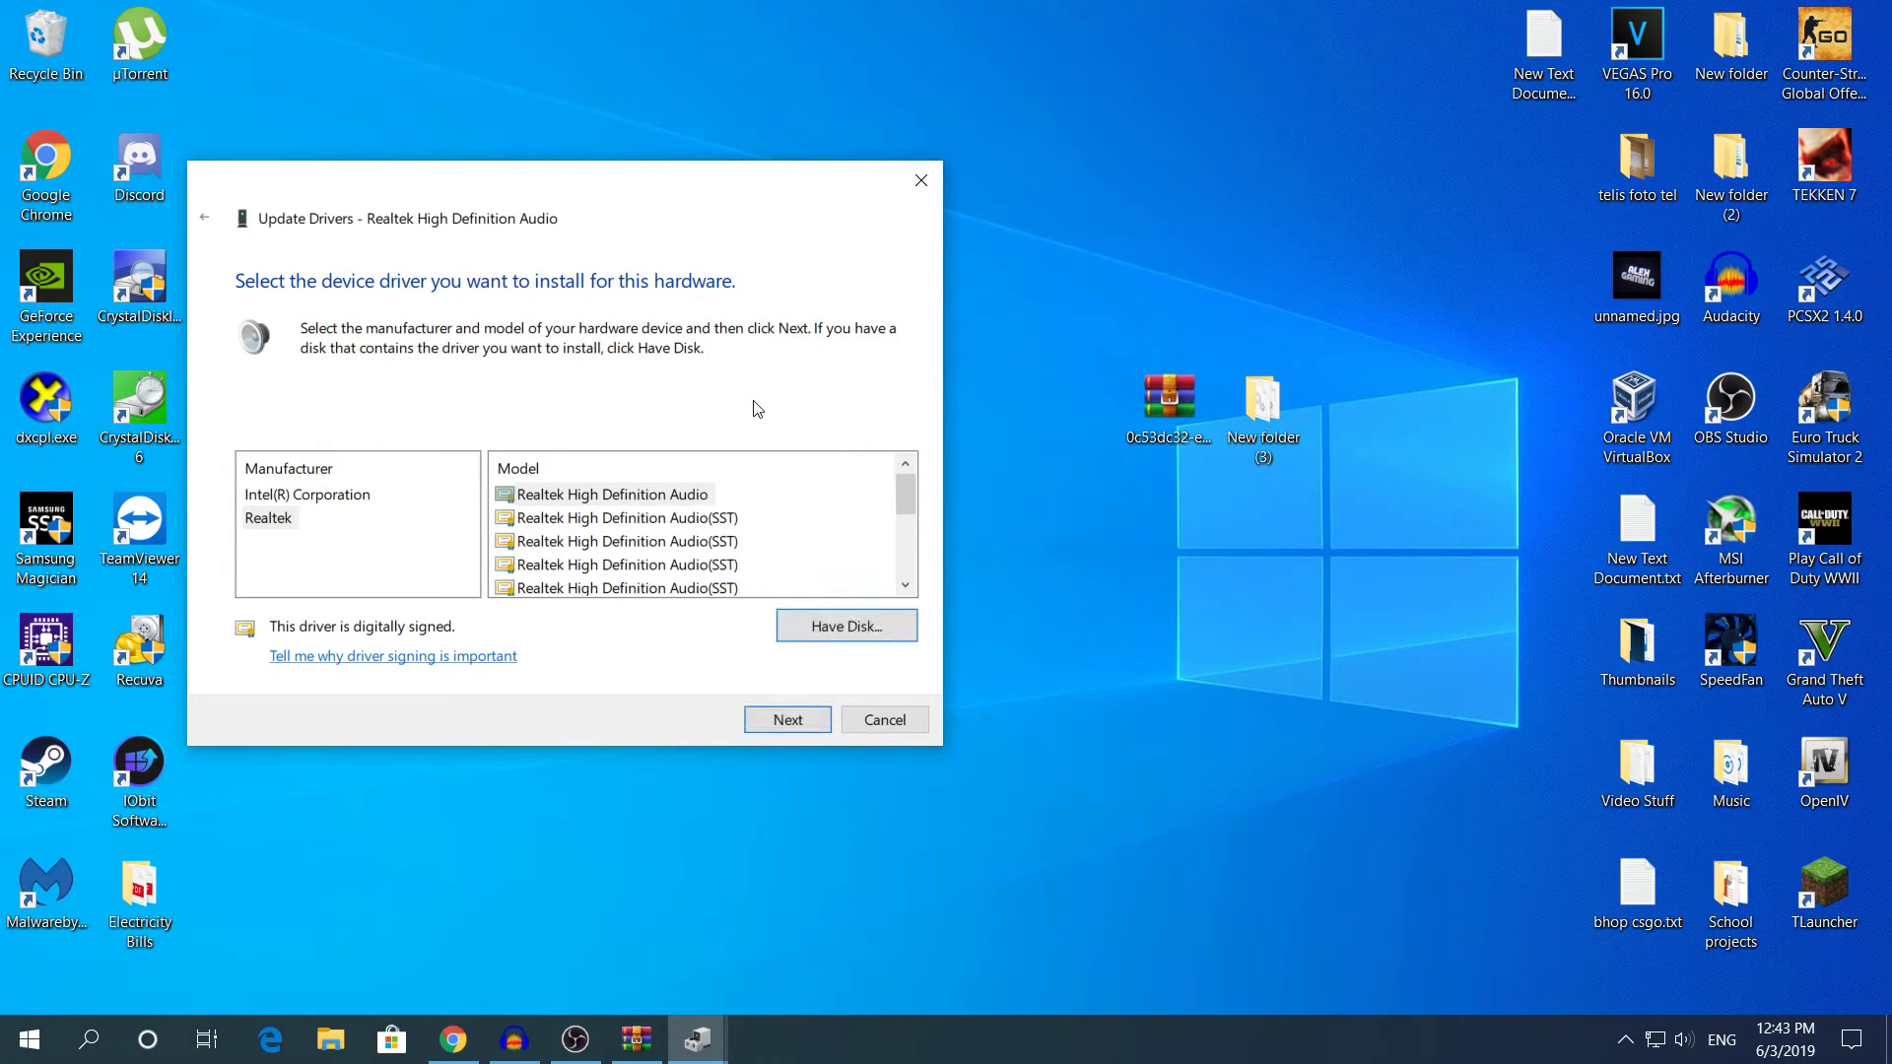
Install the Realtek driver, accepting the Update Driver Warning, and move the installer aside.
click(783, 719)
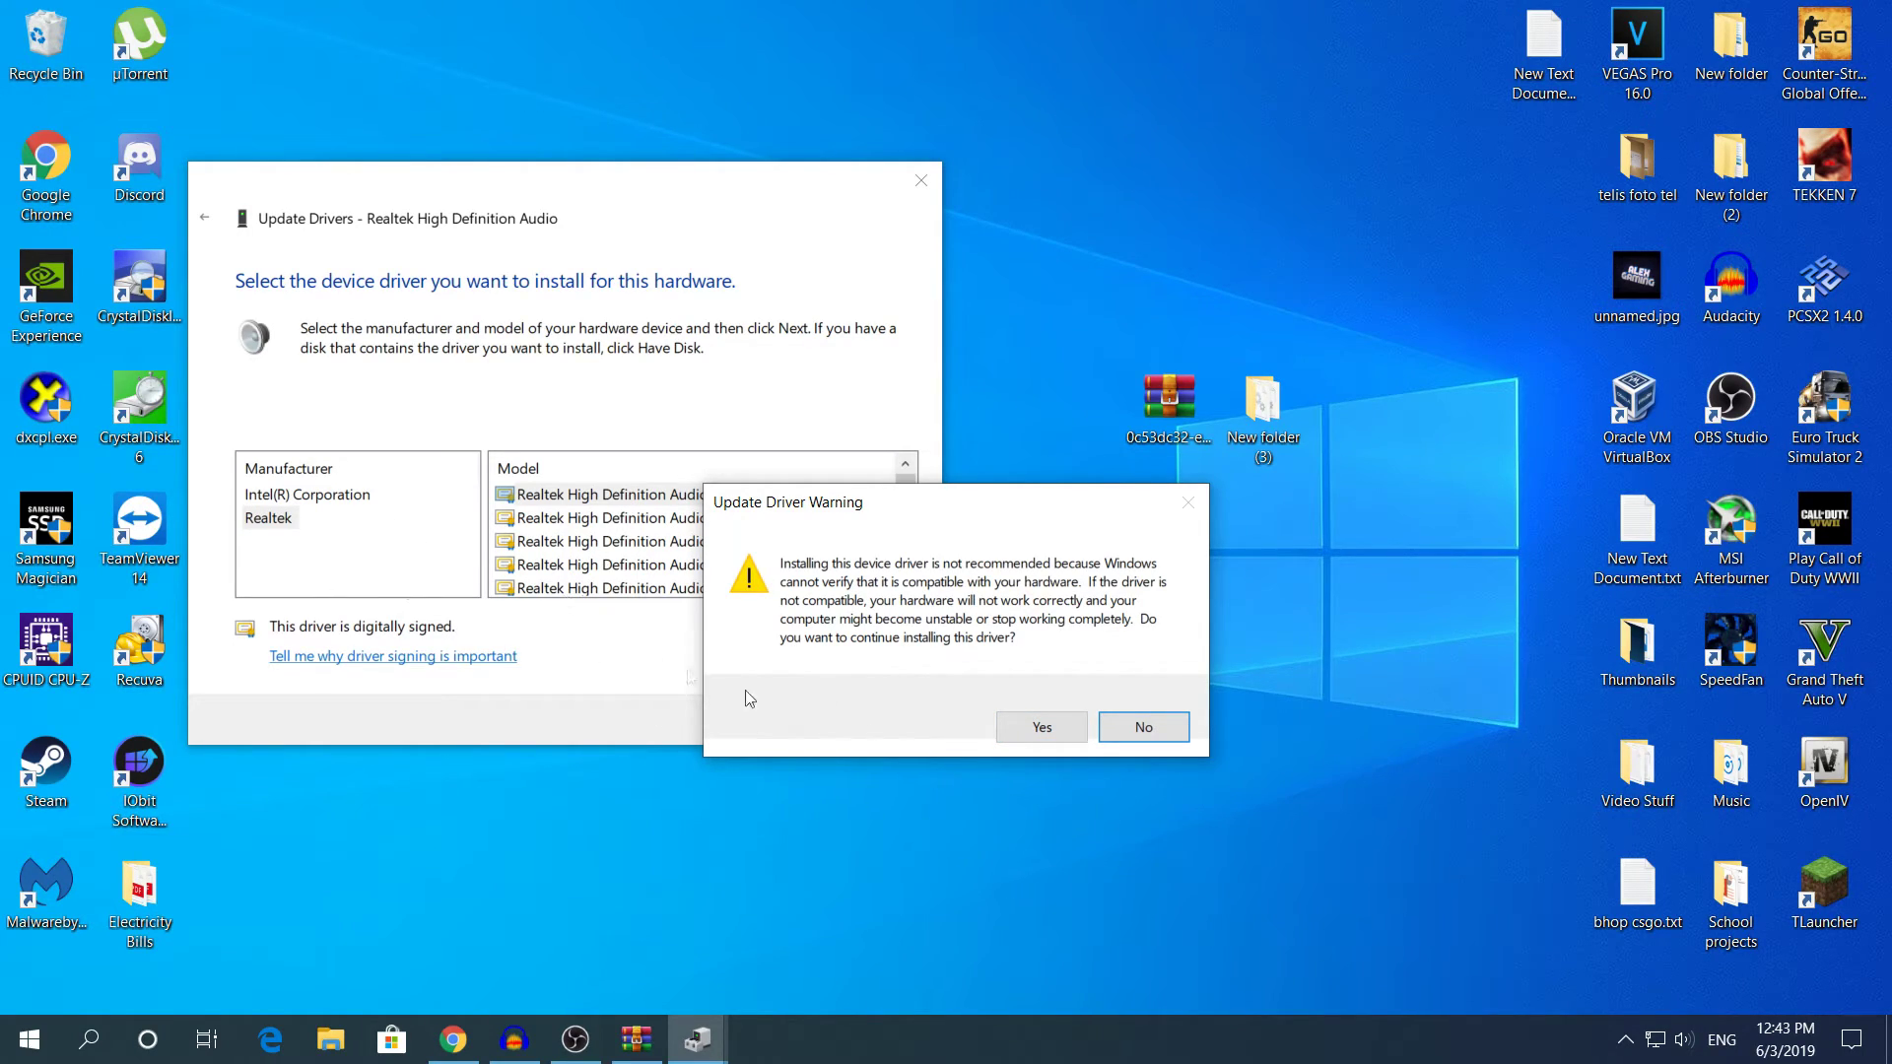
click(1054, 726)
drag(718, 191, 972, 266)
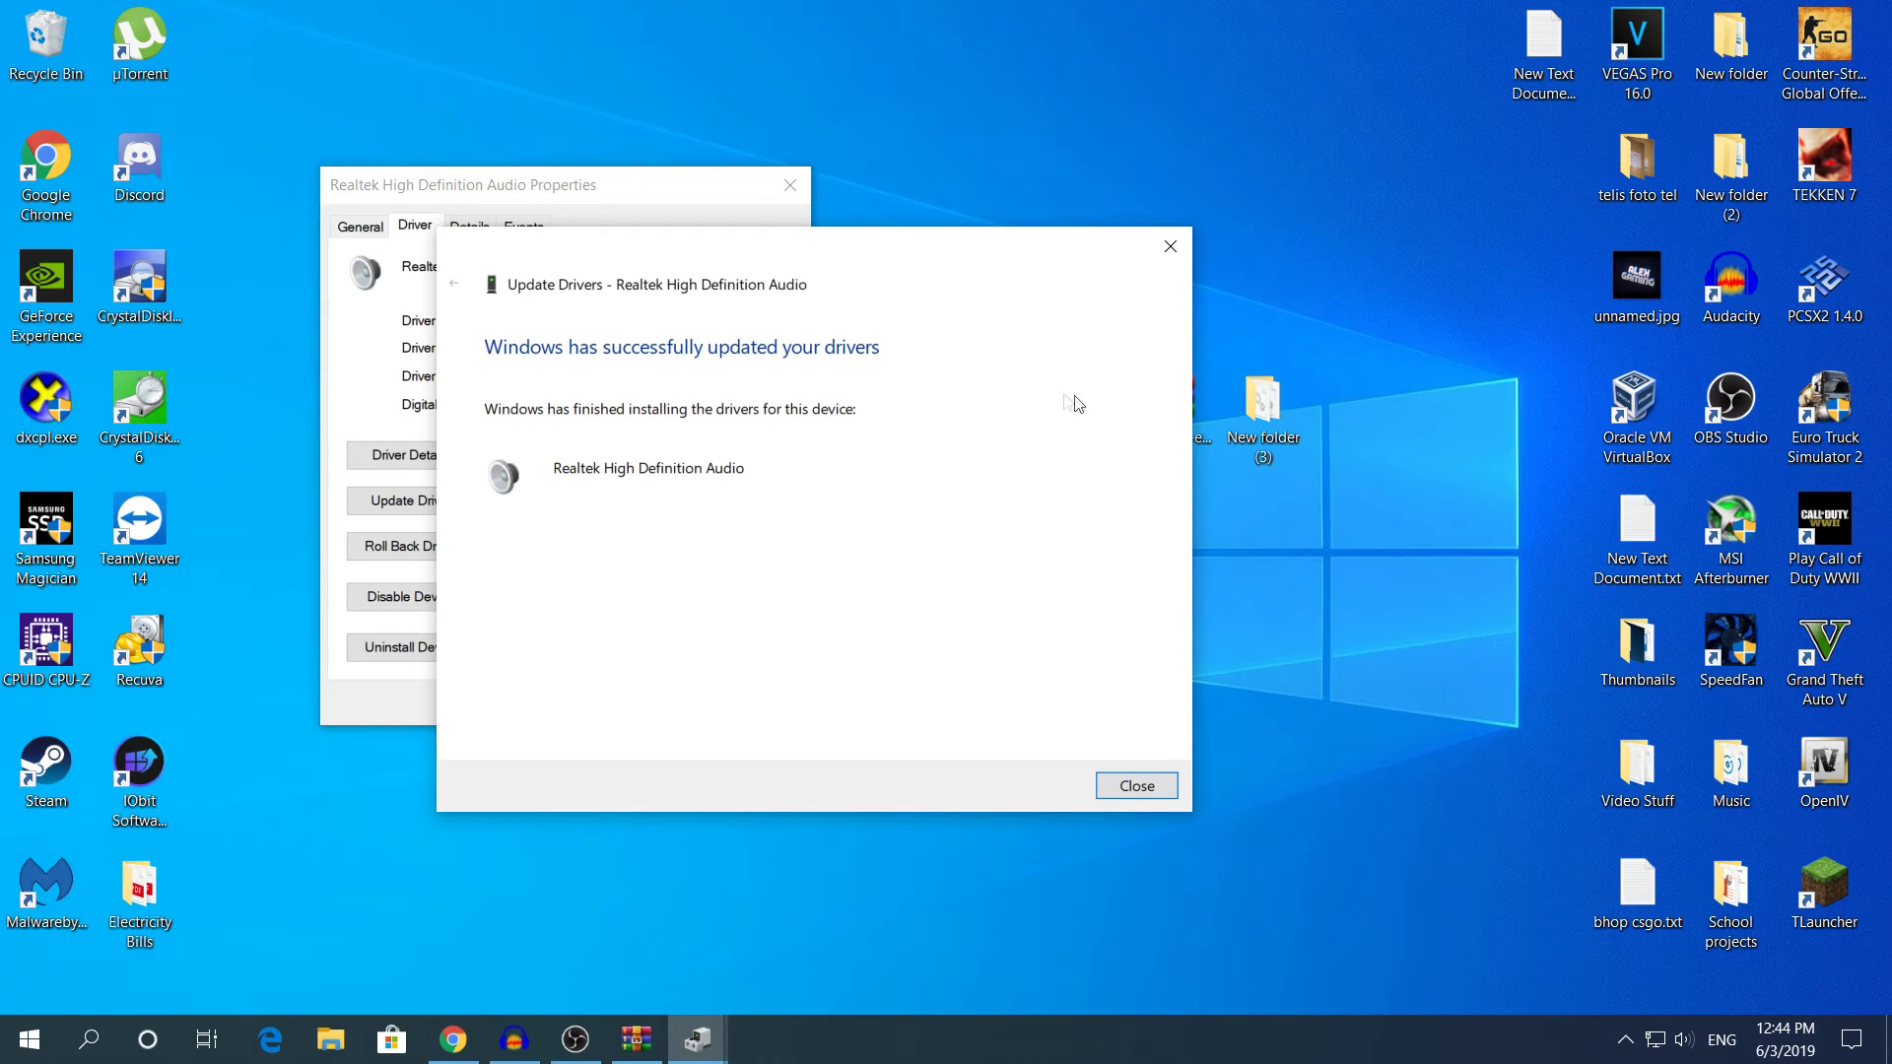
Close the update wizard and check the new driver date 11/27/2018 on the Driver tab.
click(1143, 772)
drag(517, 348, 585, 348)
click(585, 348)
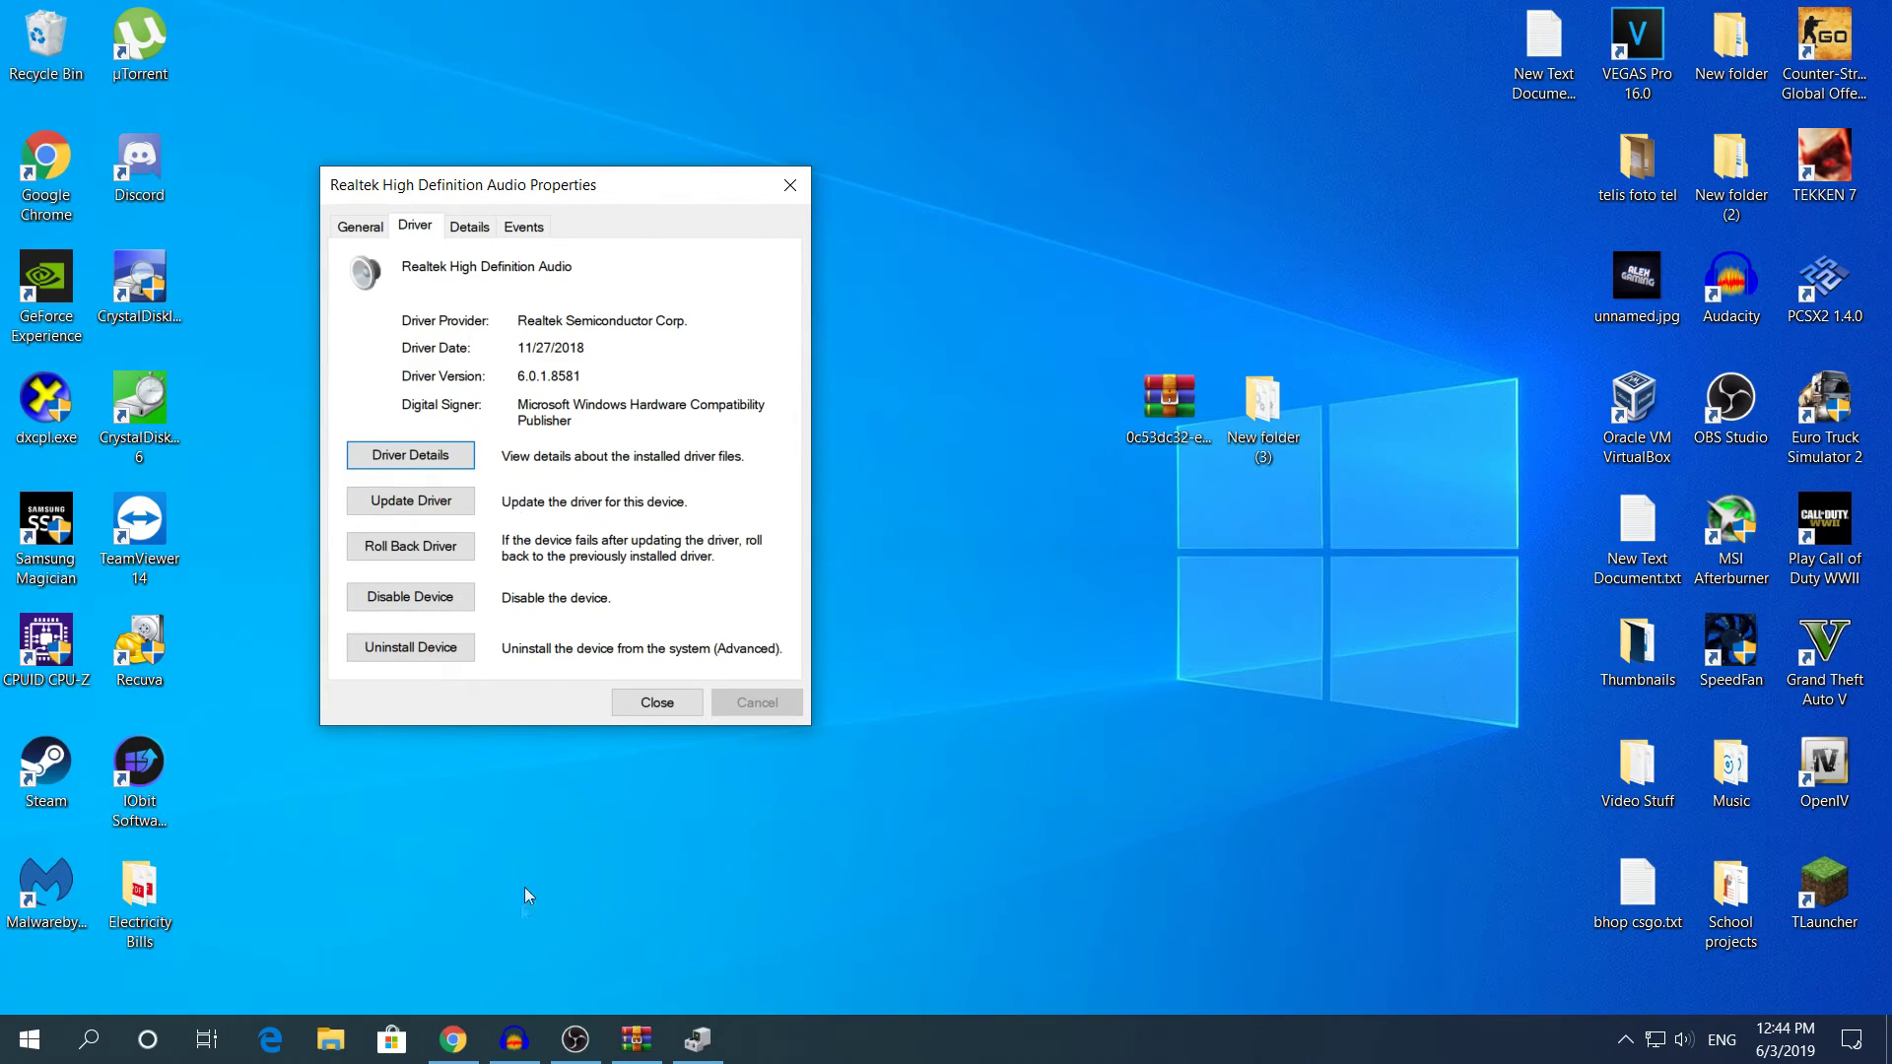
Compare against the Update Catalog entry dated 11/27/2018 in Chrome, then minimize Chrome.
mouse_move(461, 1047)
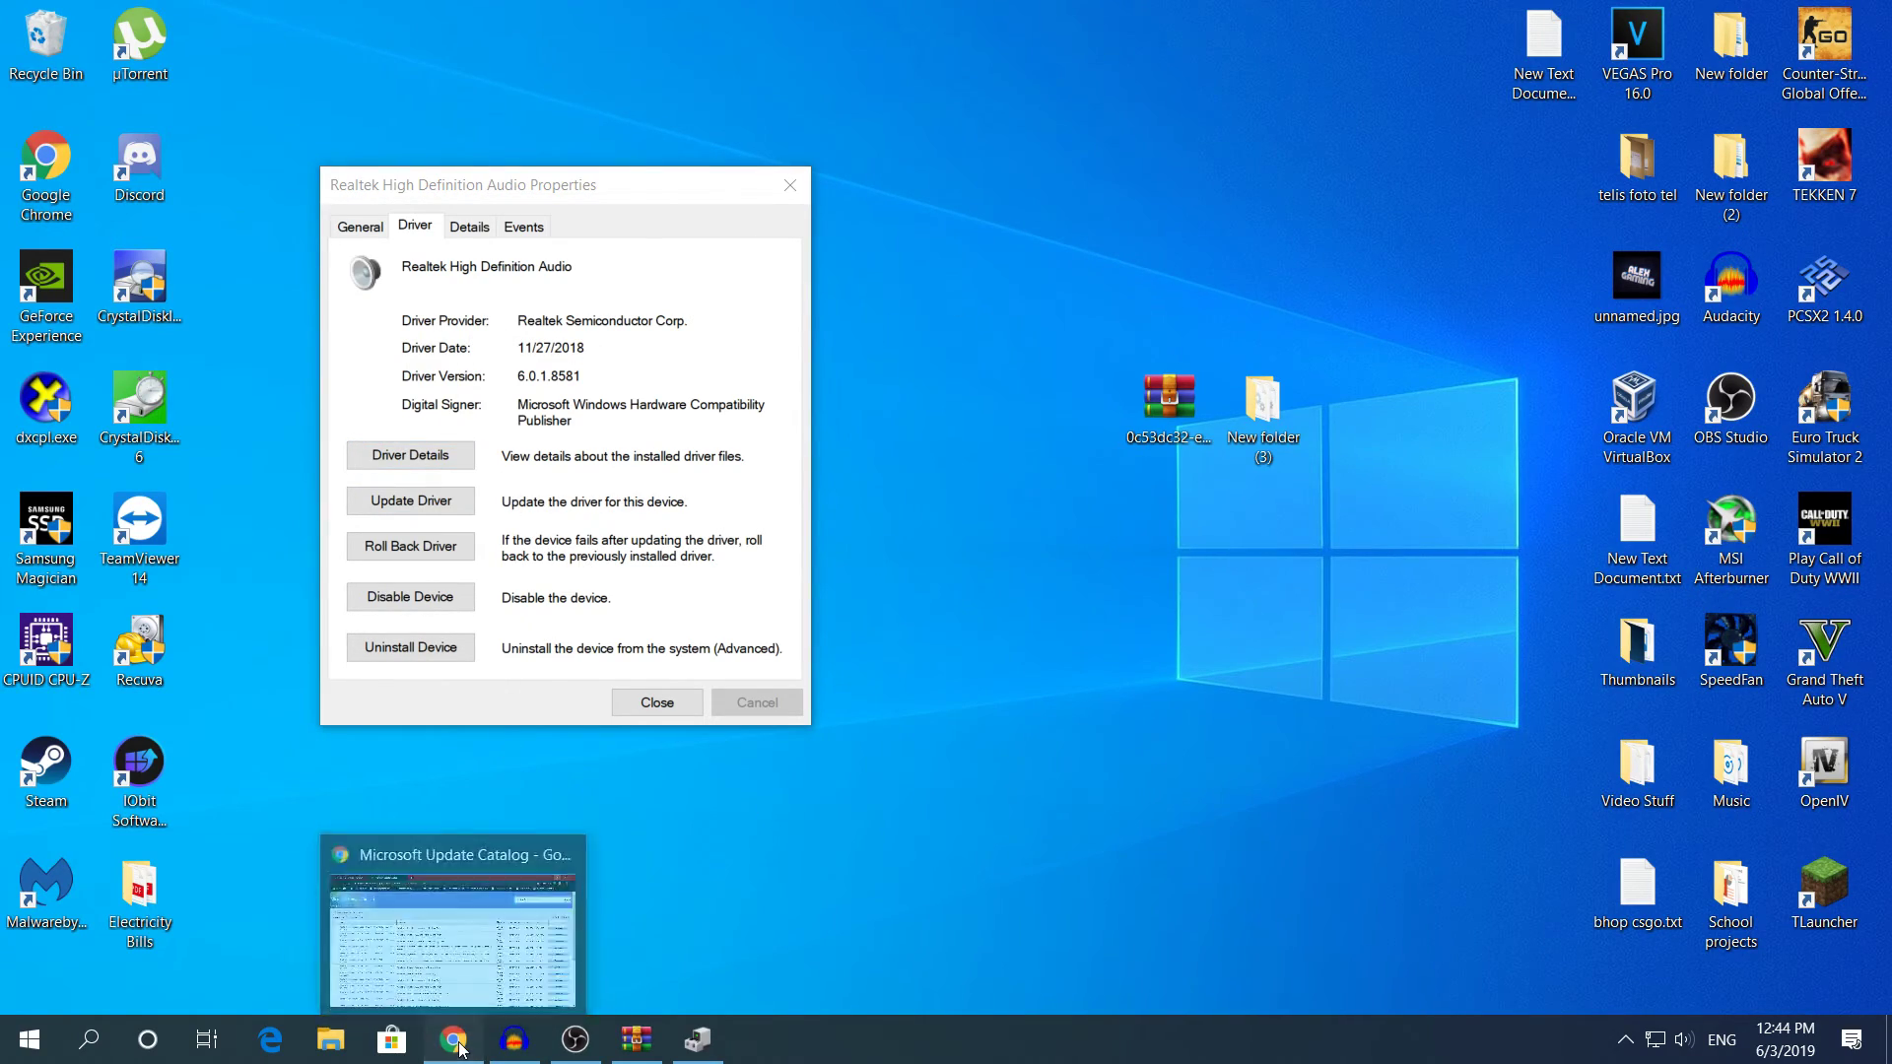
click(452, 926)
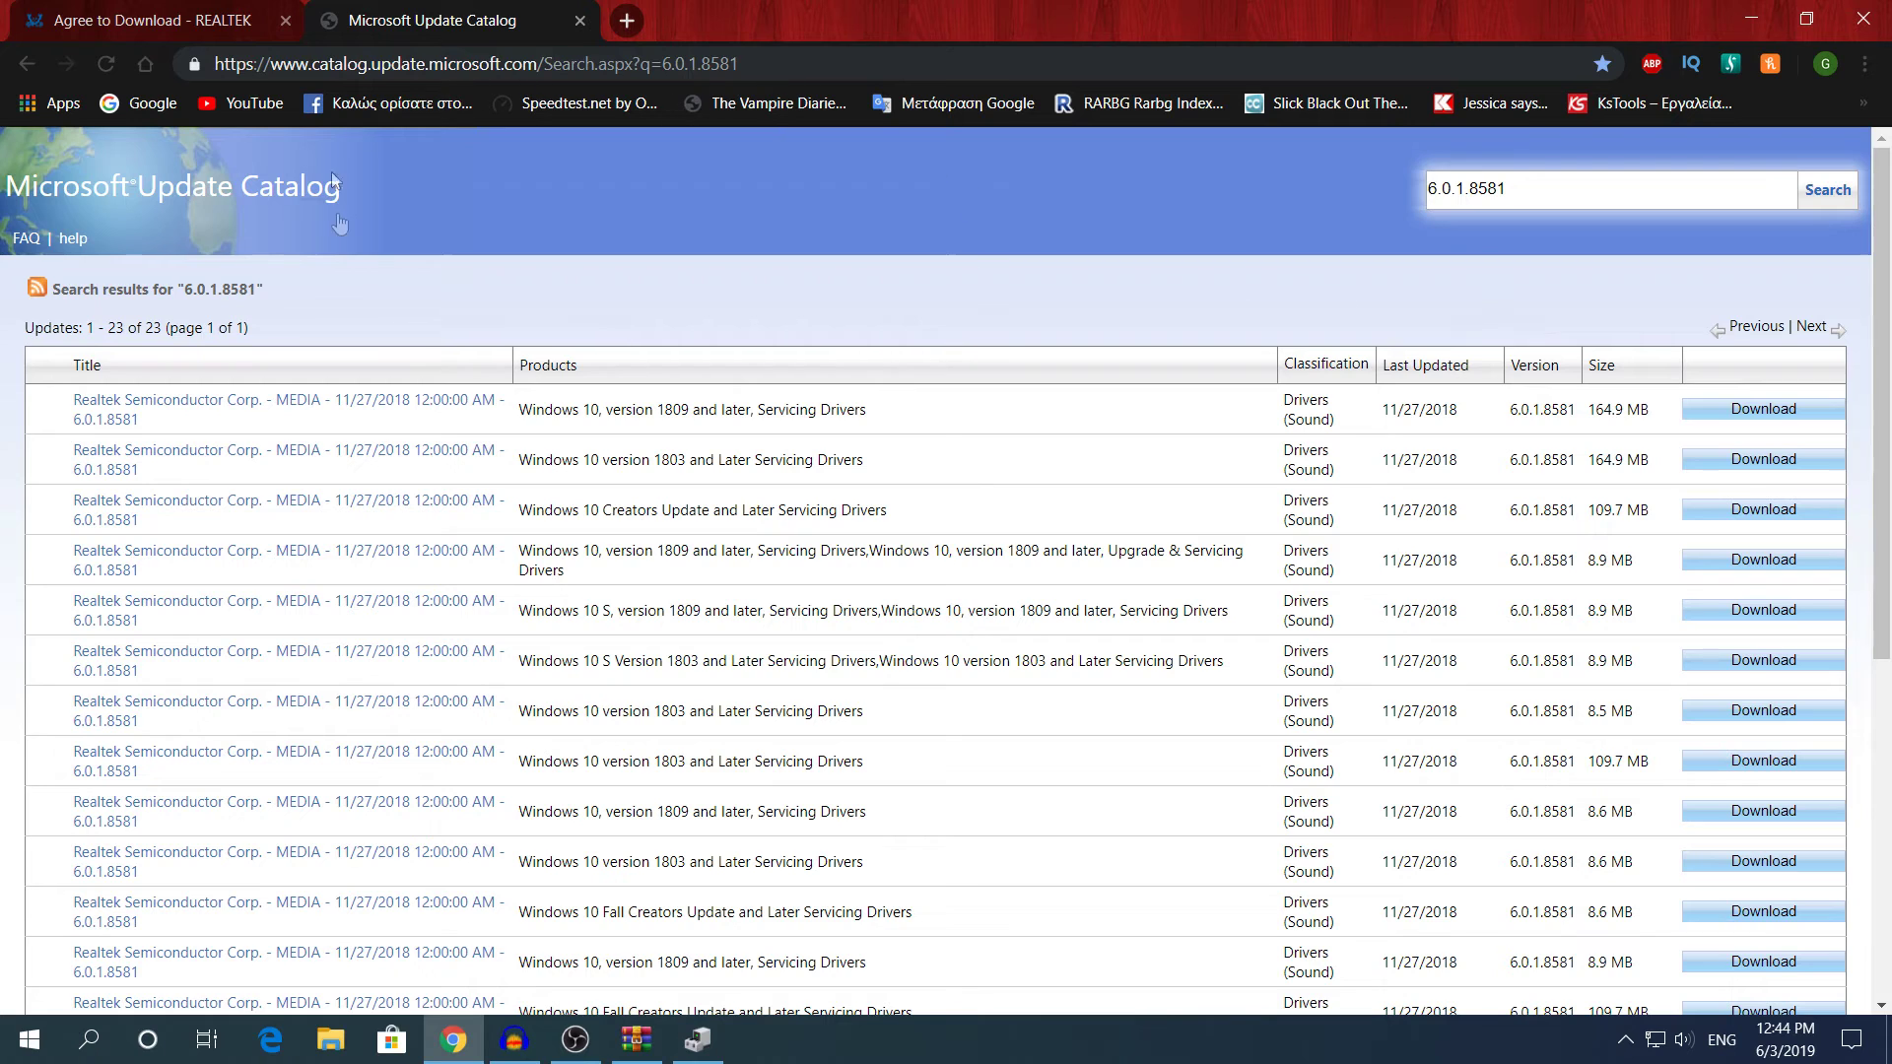
drag(1380, 424, 1492, 409)
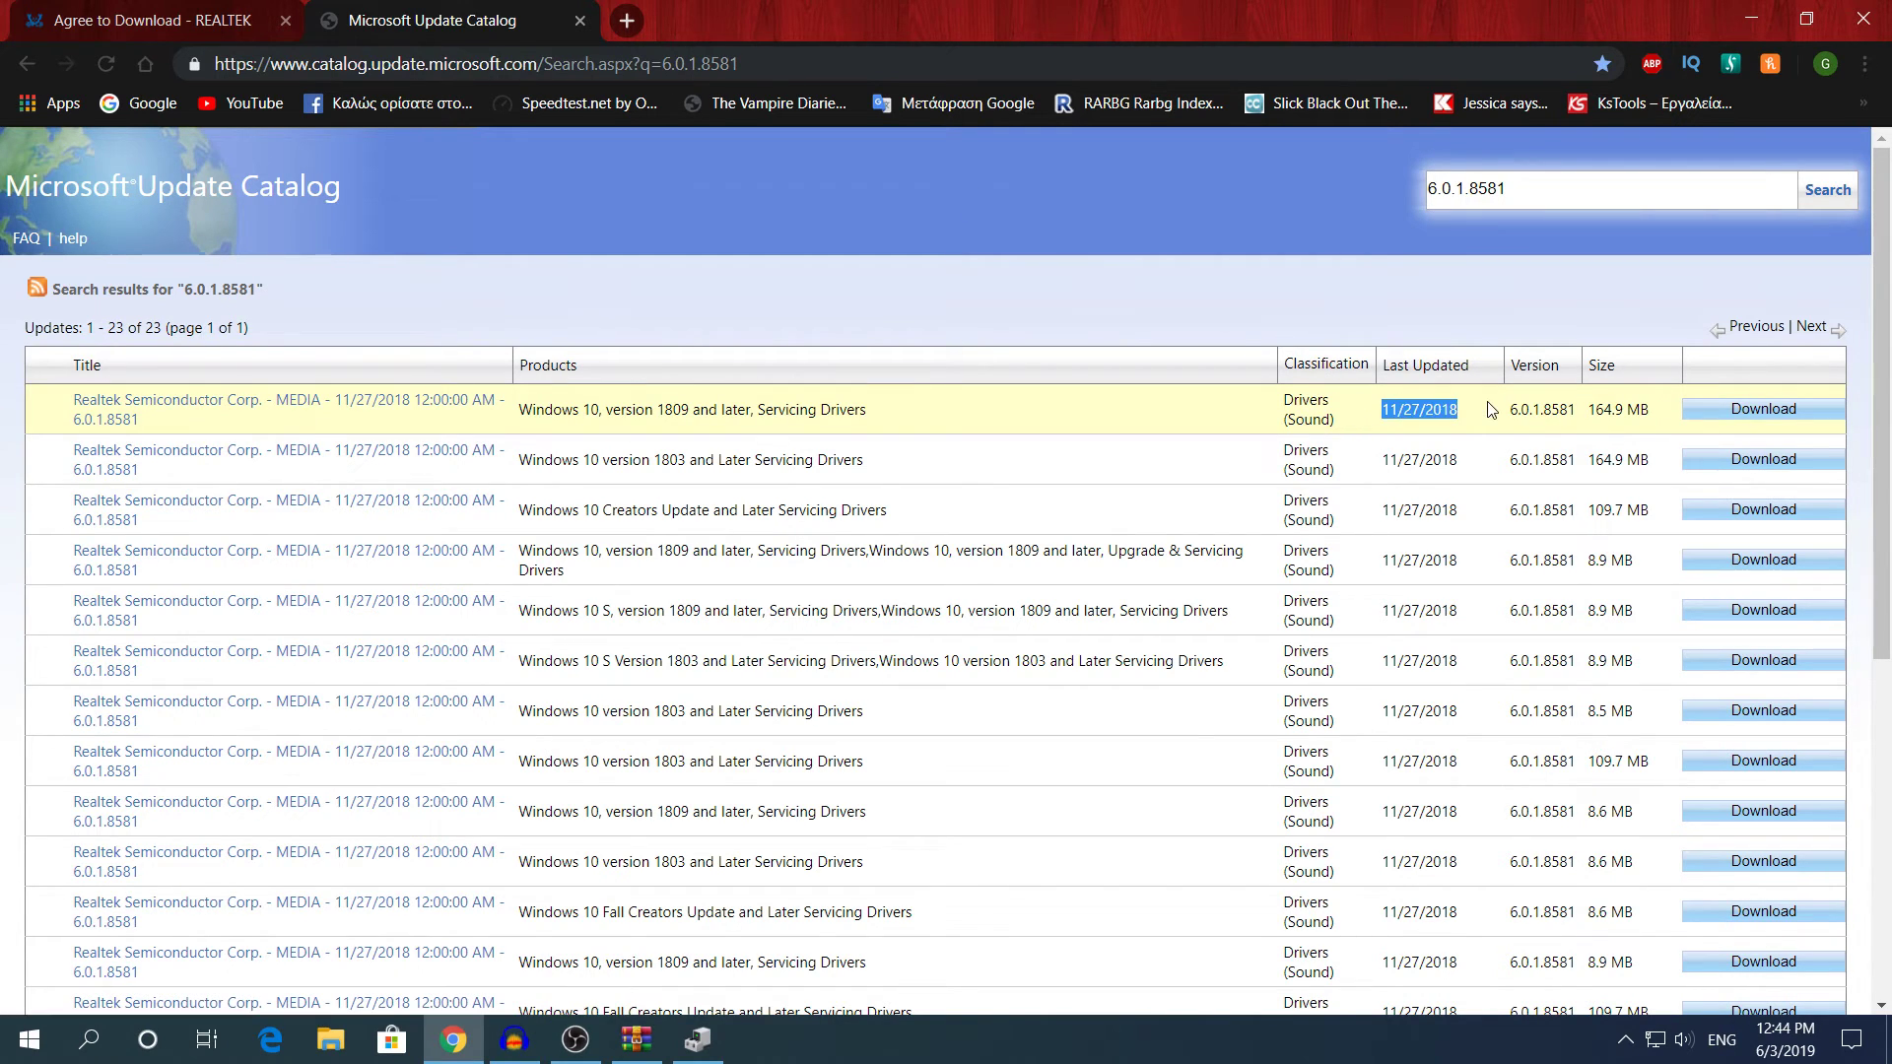
click(1483, 414)
click(1751, 19)
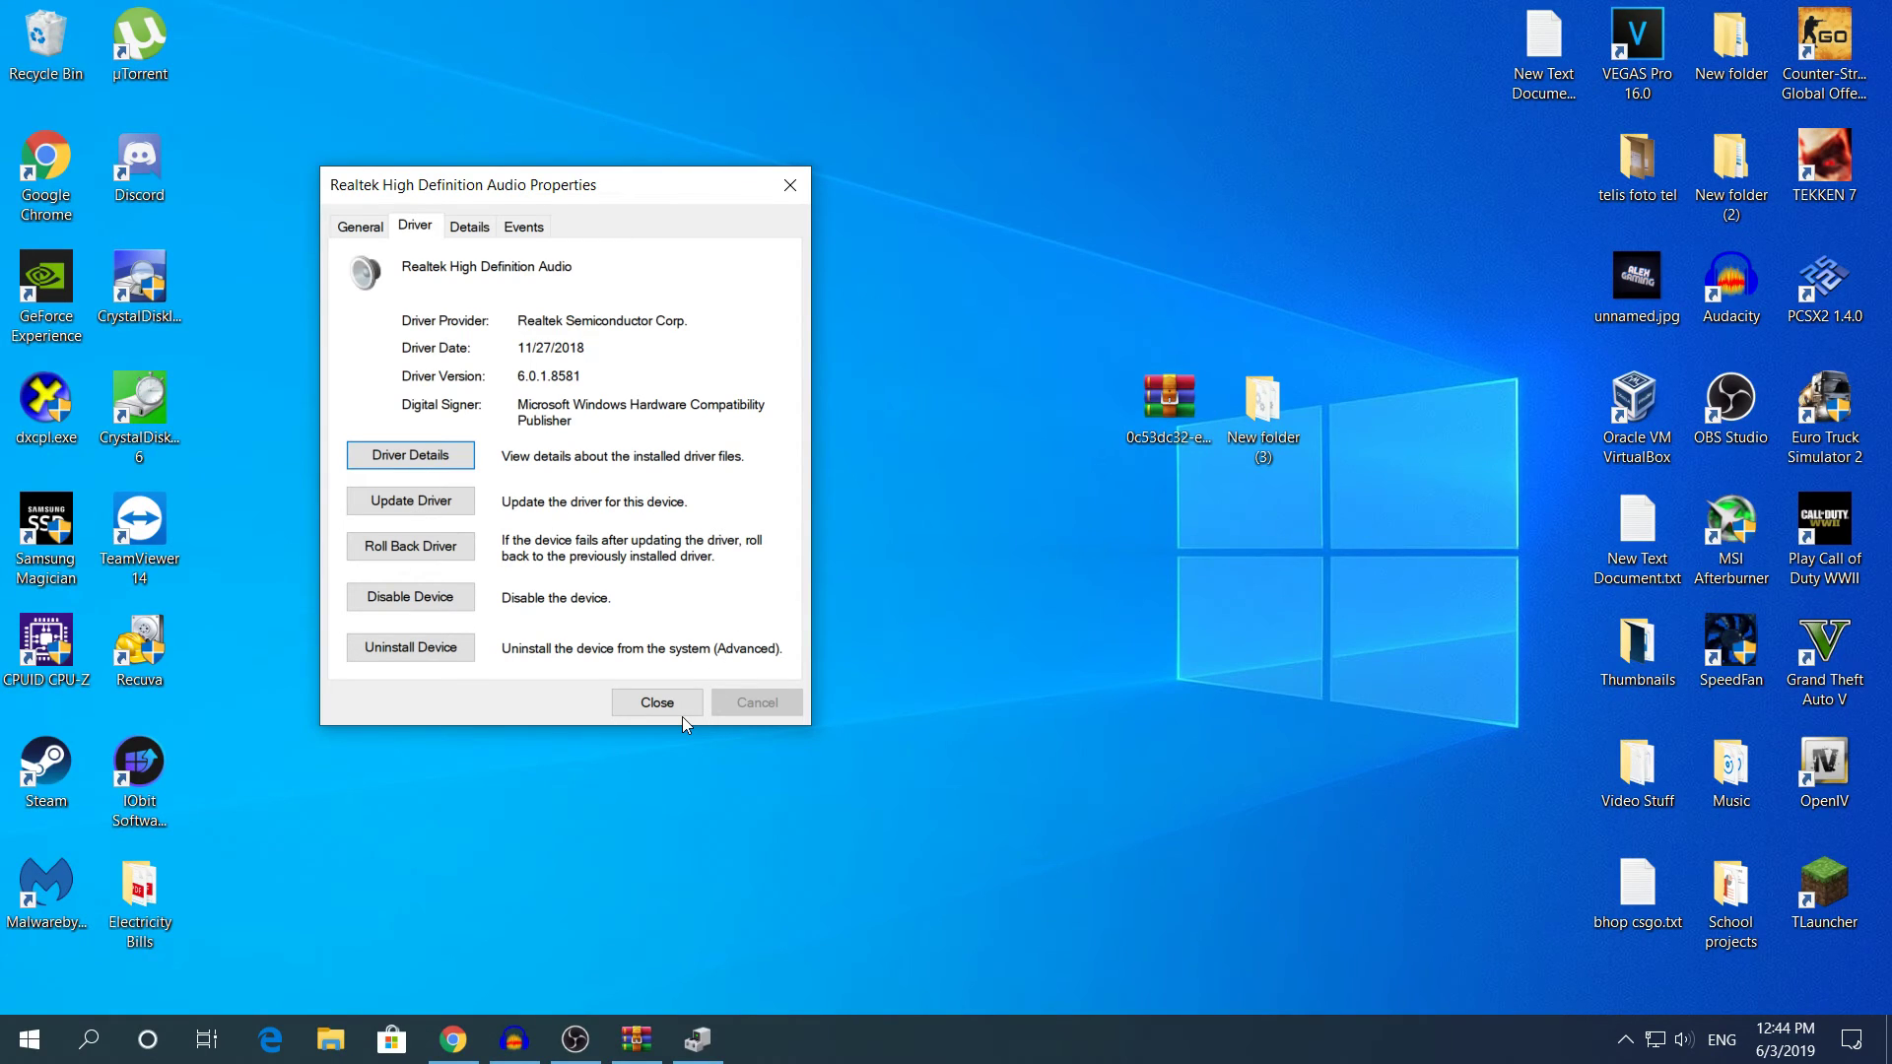
Close the Realtek High Definition Audio Properties dialog with driver 6.0.1.8581 installed.
click(685, 707)
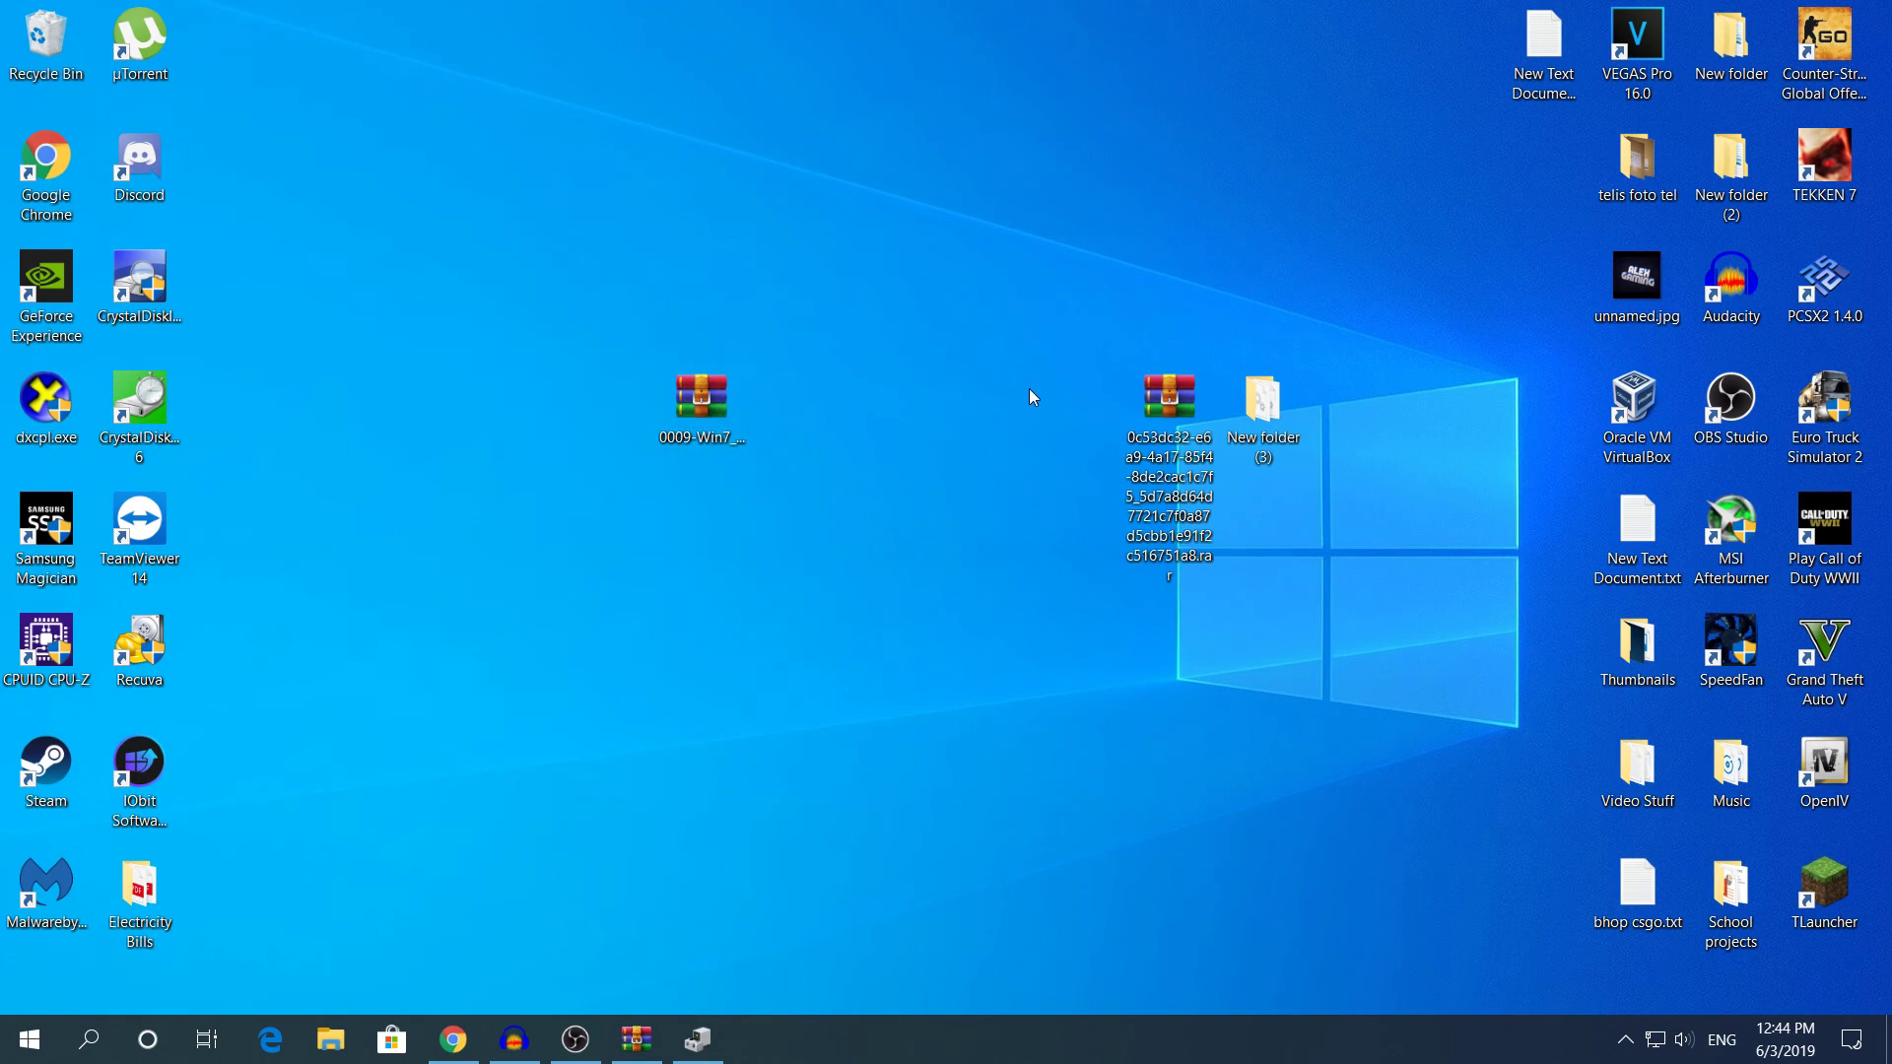